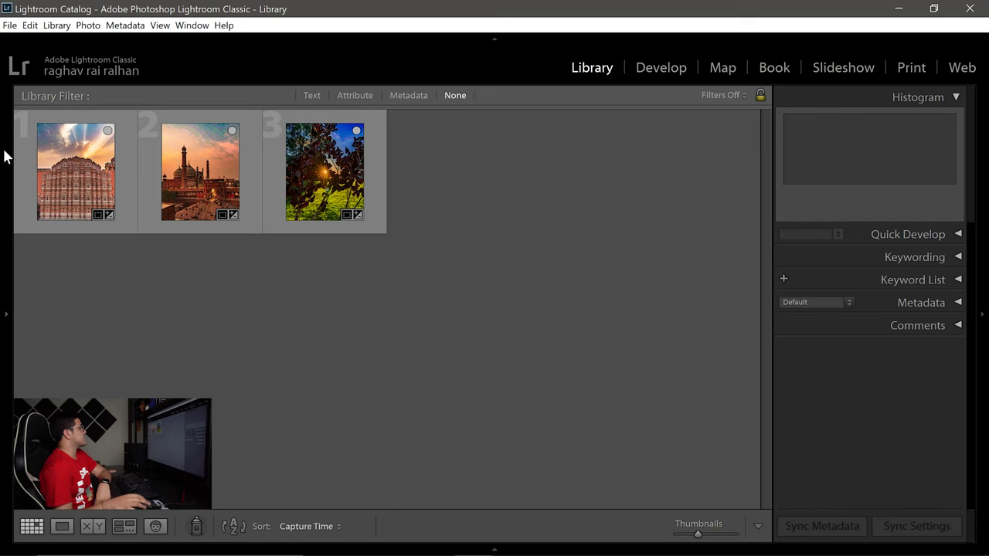
Open the Hawa Mahal sunburst photo in Develop and reset all its existing adjustments.
click(75, 172)
click(643, 68)
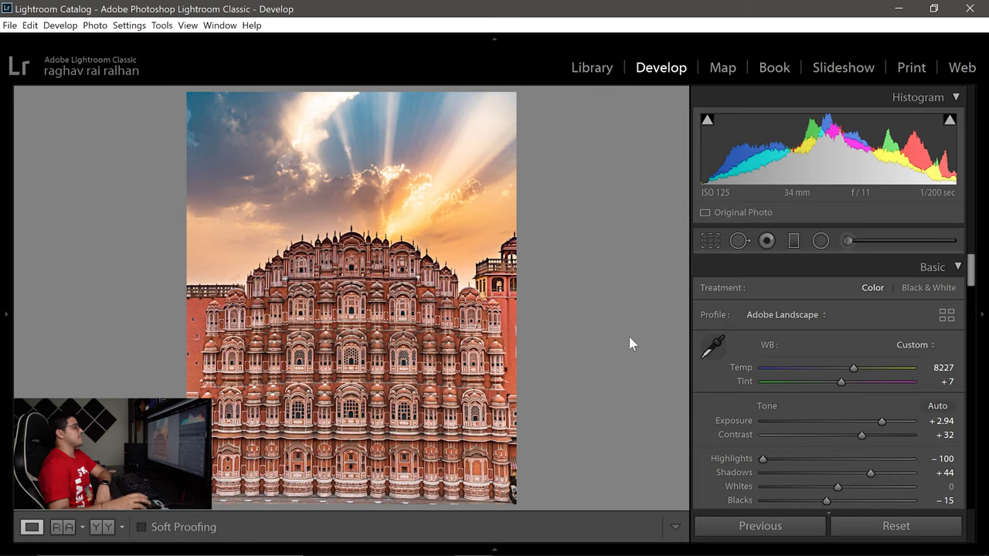
click(926, 538)
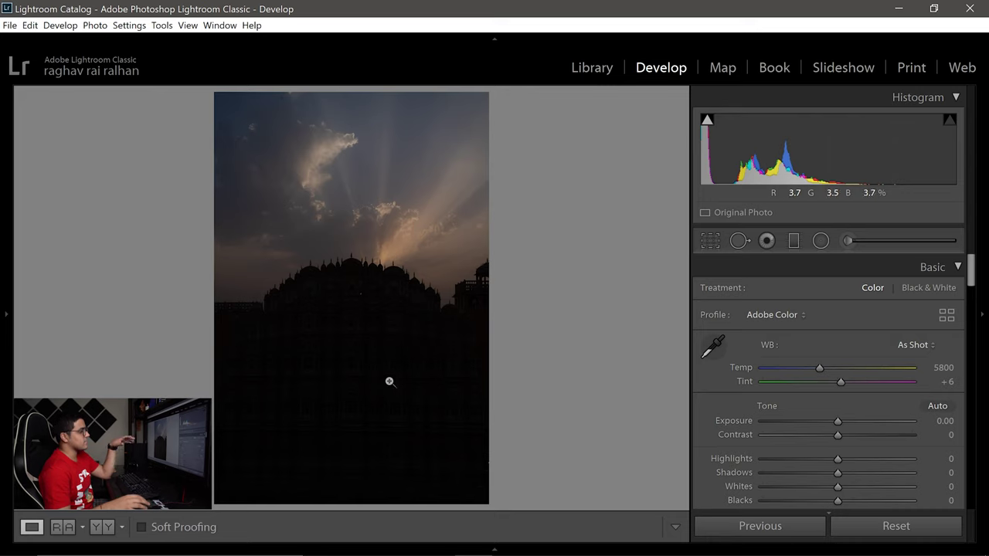
After inspecting the facade up close, crop to 4 x 5 / 8 x 10 with the image lowered.
click(333, 378)
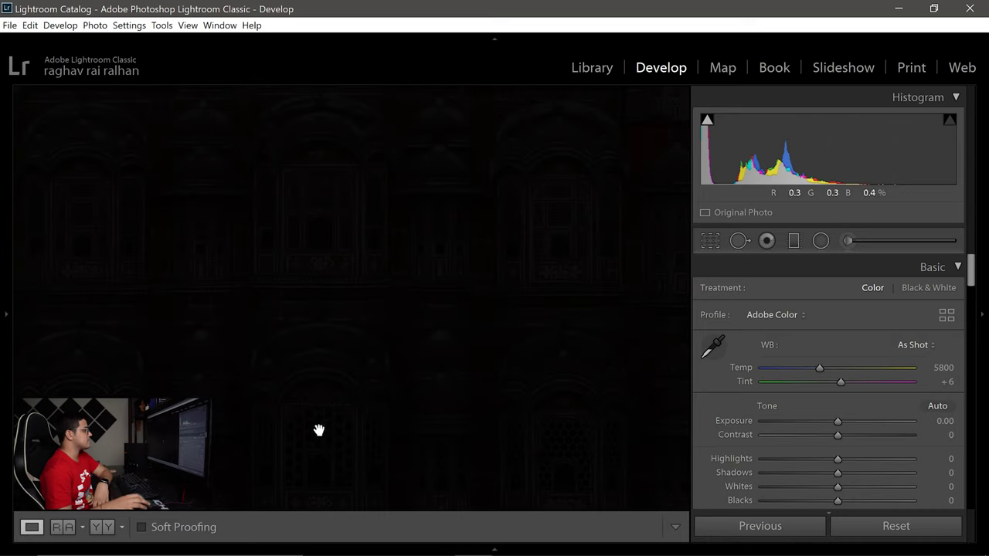
click(344, 319)
click(390, 348)
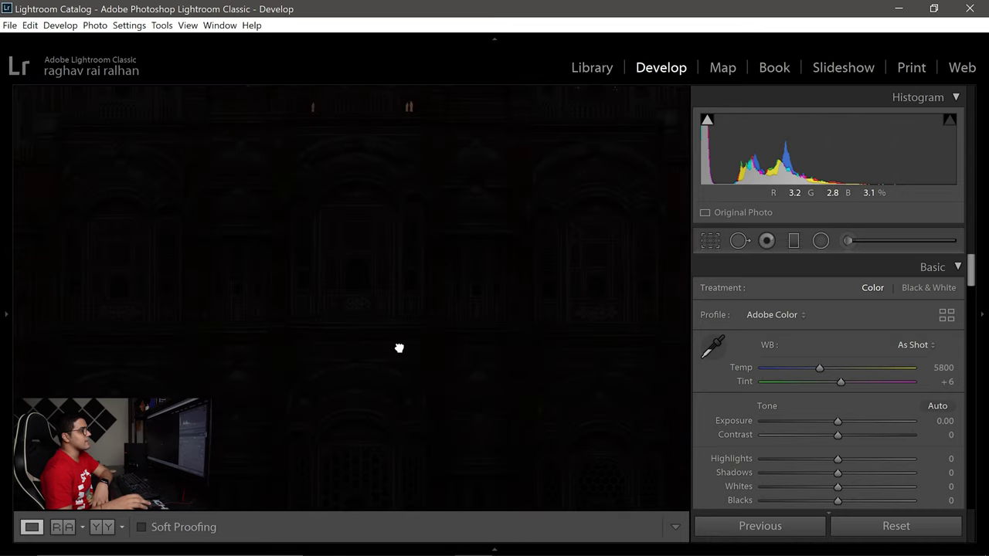
click(424, 264)
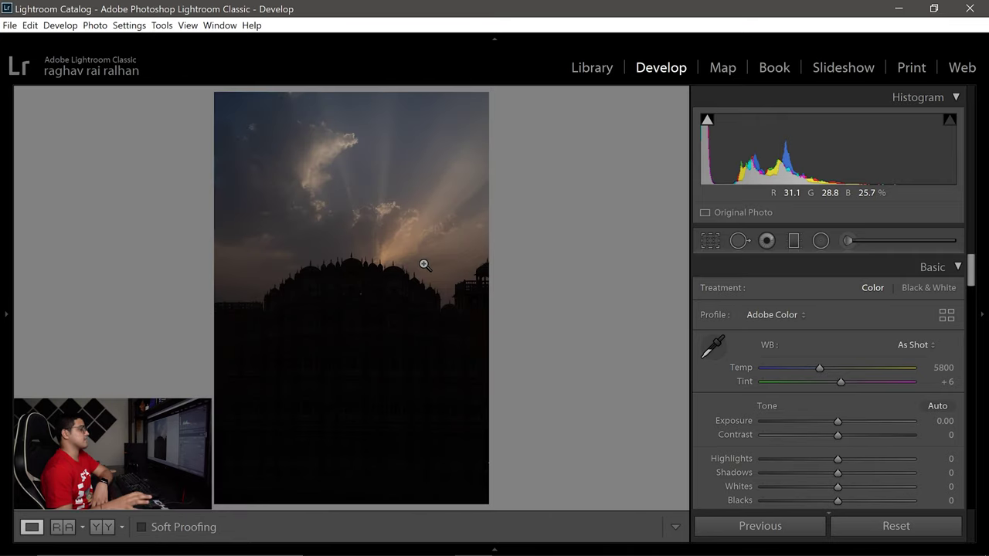
click(705, 240)
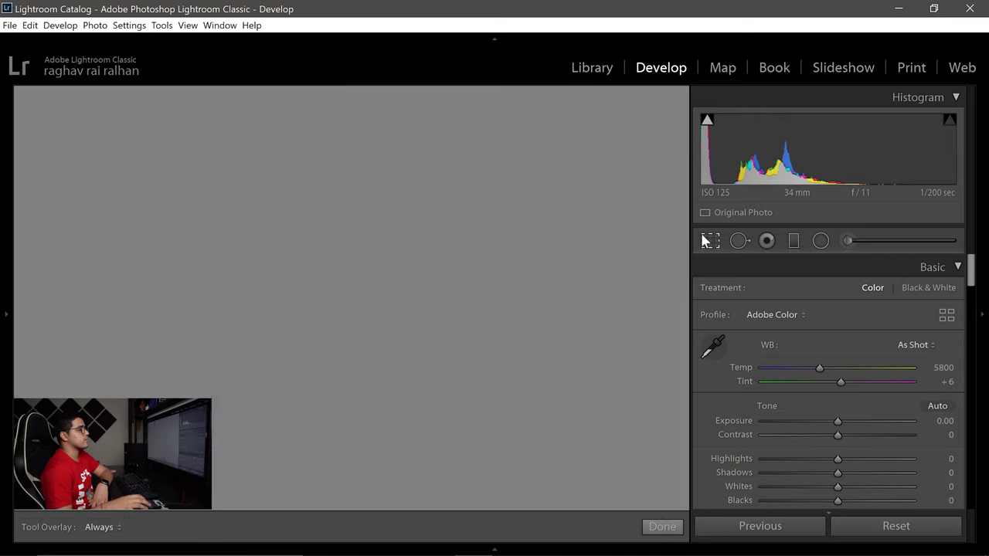
click(904, 291)
click(792, 368)
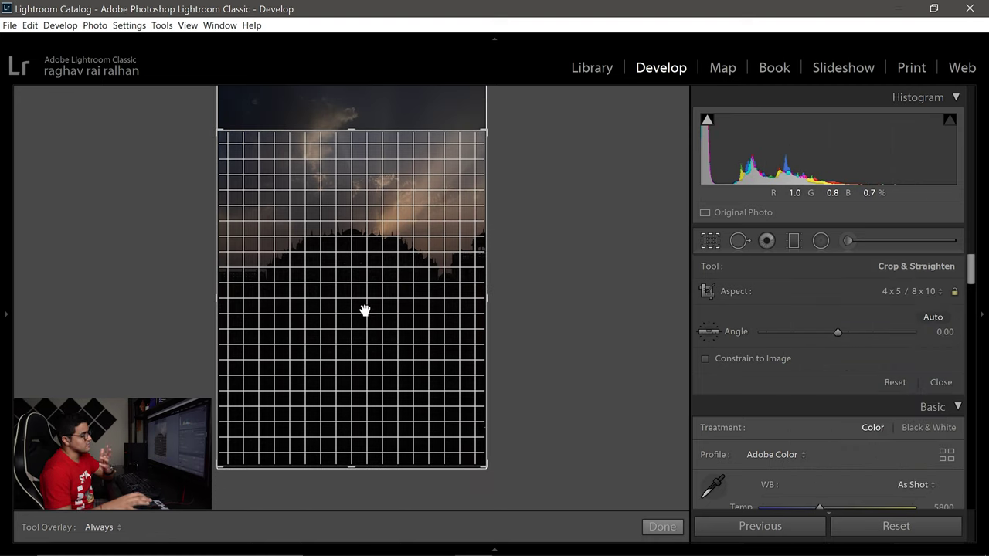
drag(373, 274, 383, 319)
click(661, 526)
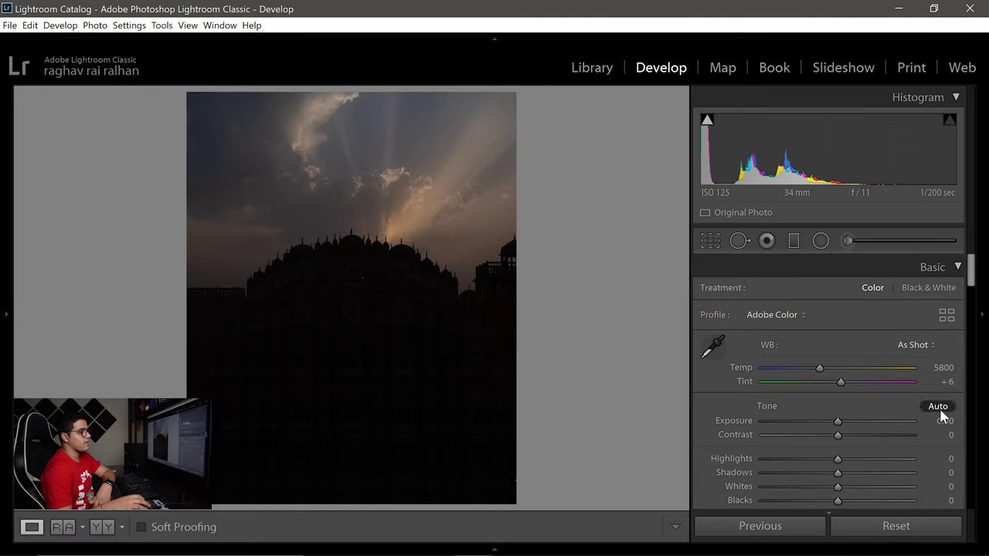
Apply Auto tone: Exposure +2.55, Highlights -86, Shadows +61, Whites +15, Blacks -20.
click(939, 408)
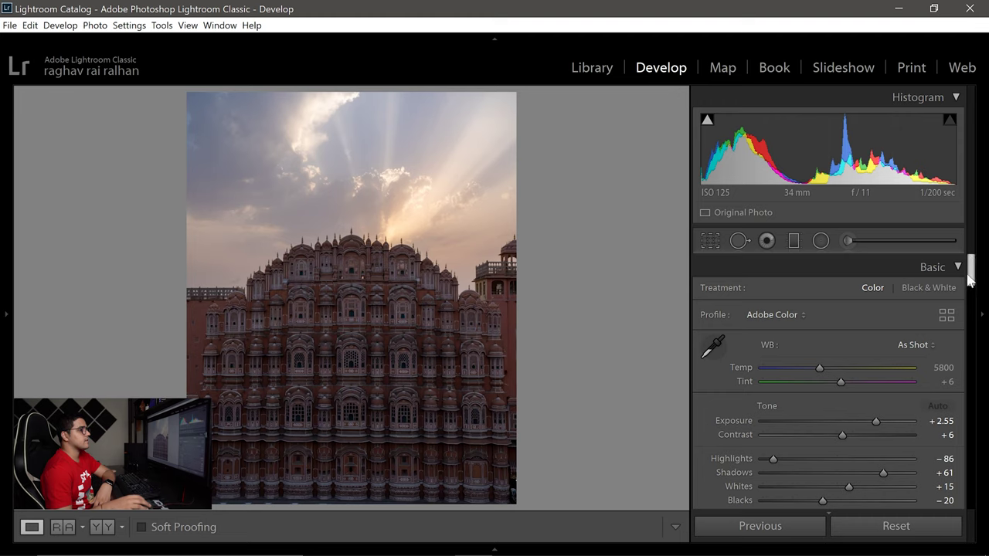
drag(971, 280, 975, 292)
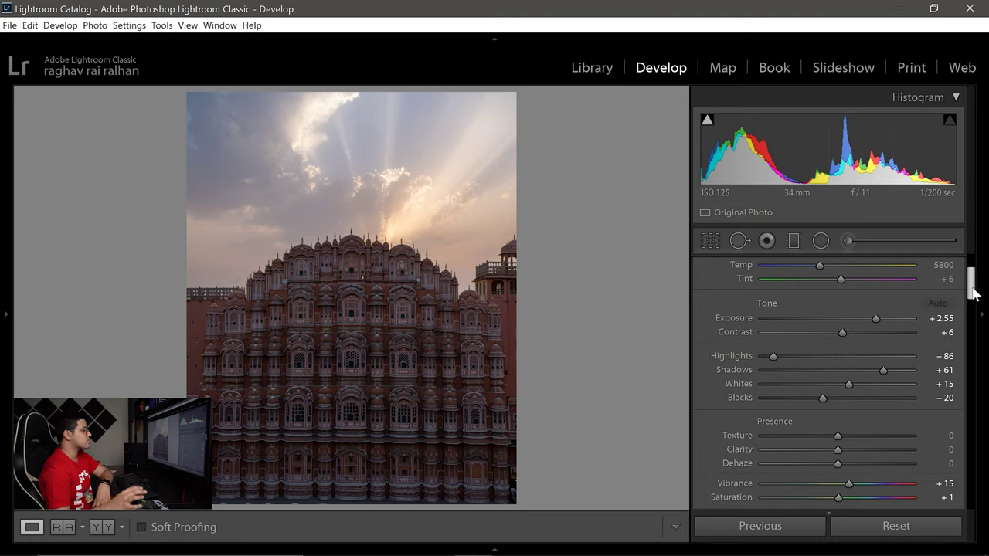
Compare Adobe Landscape against Adobe Color and settle on the Adobe Landscape profile.
drag(972, 292, 970, 281)
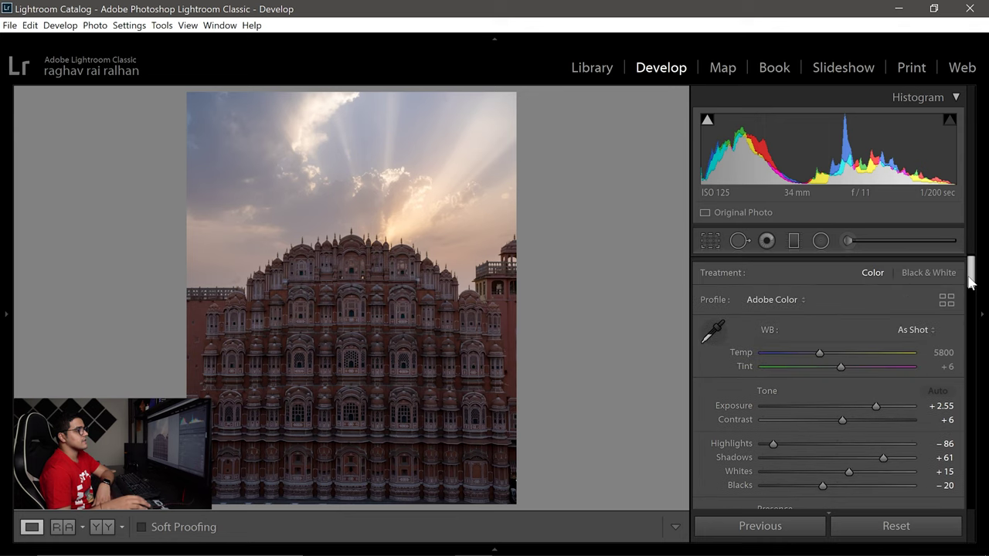
click(749, 301)
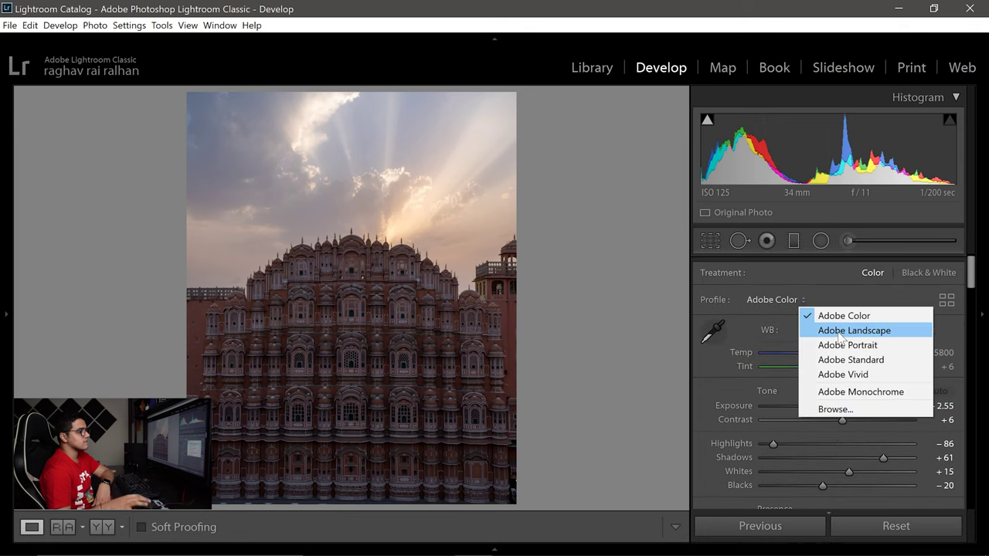
click(839, 331)
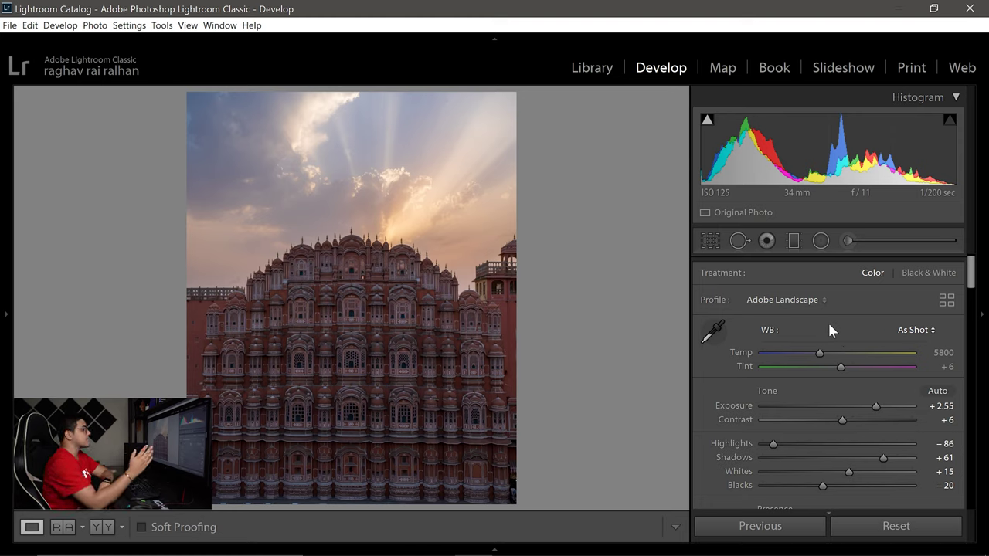
click(803, 299)
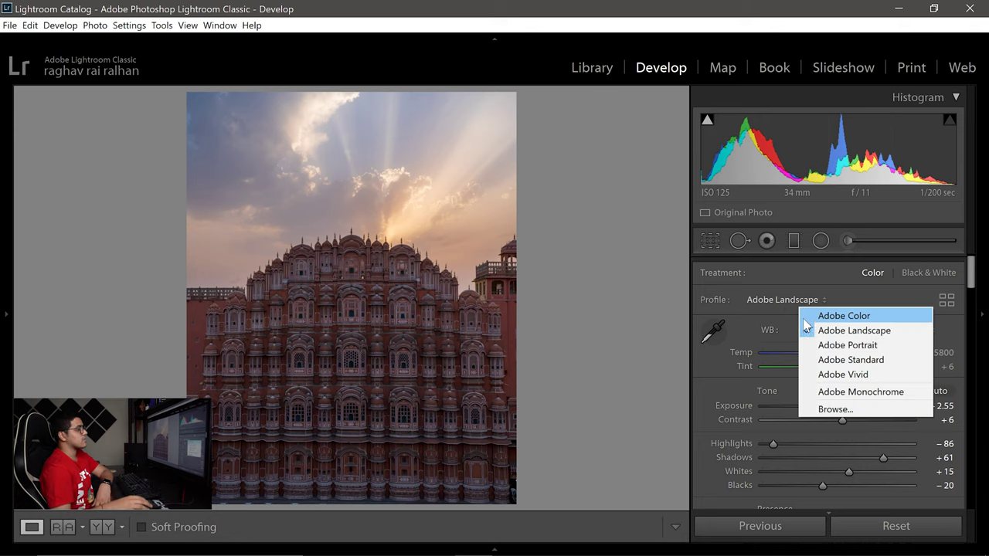
click(803, 316)
click(788, 306)
click(806, 325)
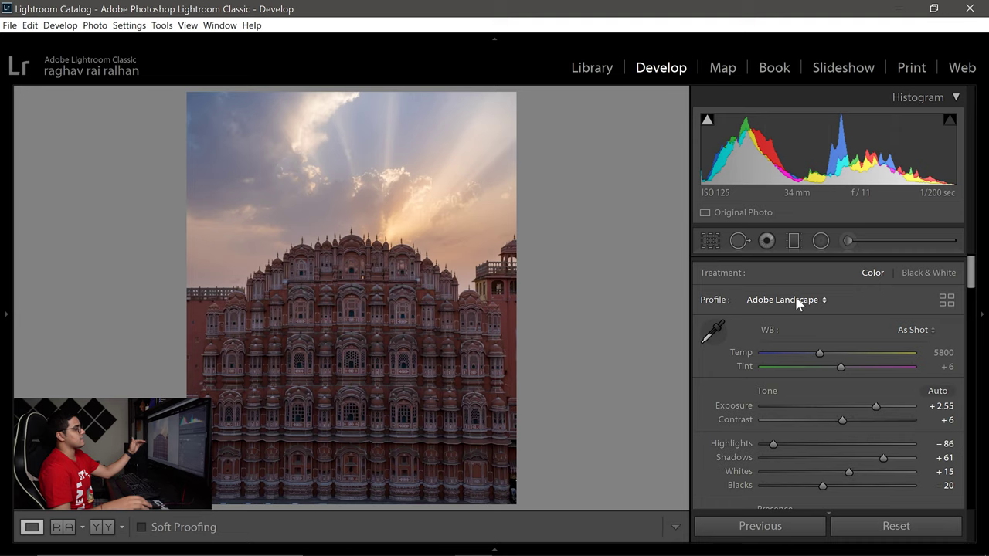
click(798, 301)
click(816, 313)
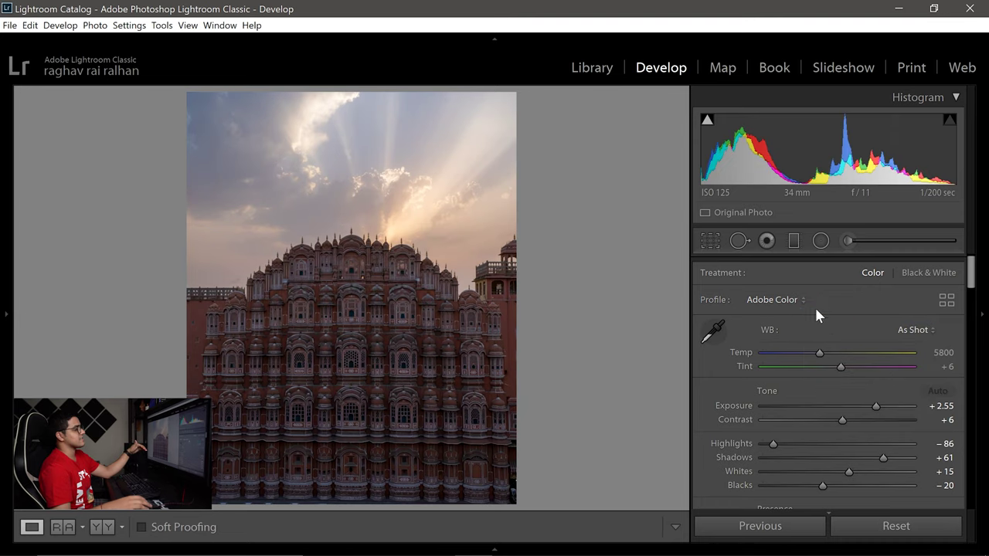
click(810, 301)
click(827, 329)
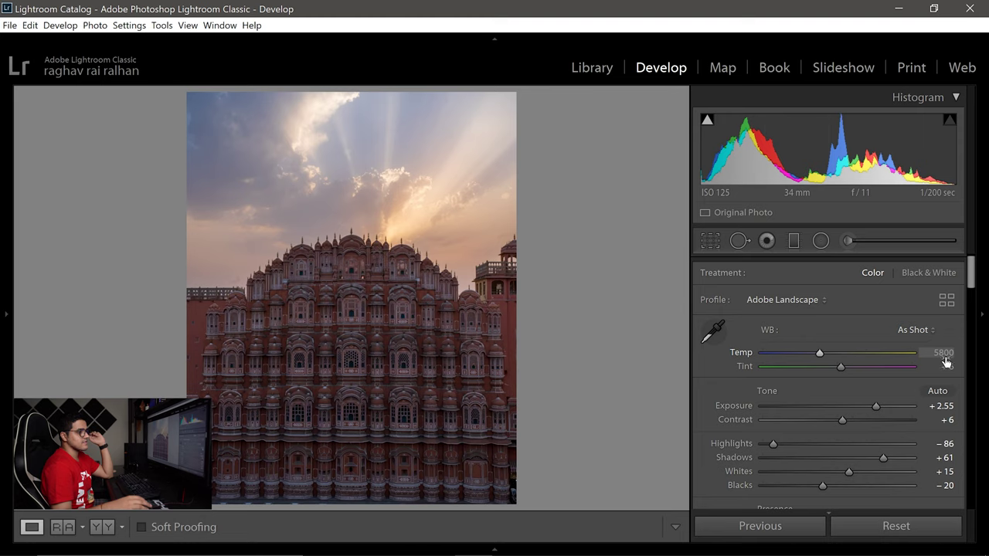
Set Temp 7050, Tint +19, Shadows +100, Highlights -100, Whites -6 and Blacks -38.
mouse_move(941, 362)
mouse_down()
mouse_move(965, 361)
mouse_move(947, 352)
mouse_up()
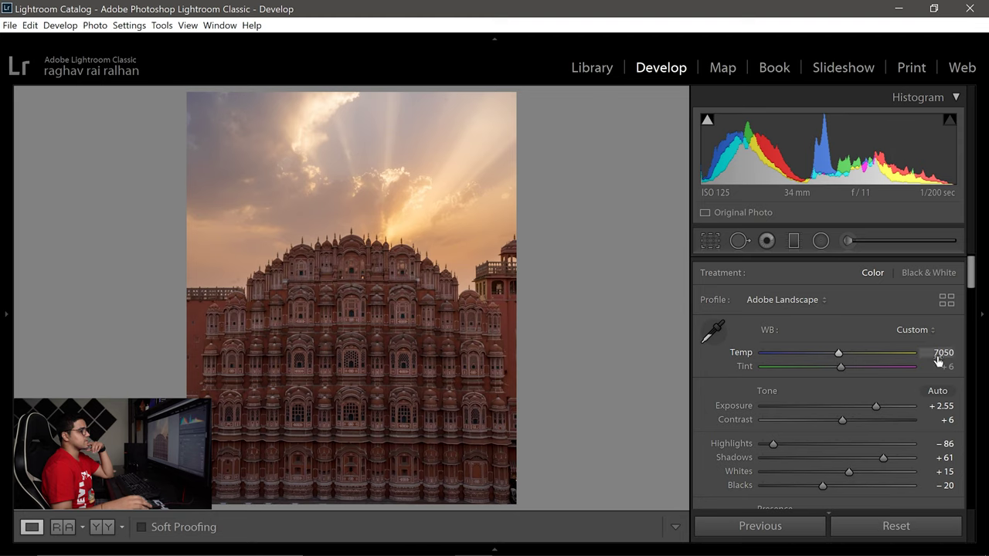
drag(935, 366, 955, 366)
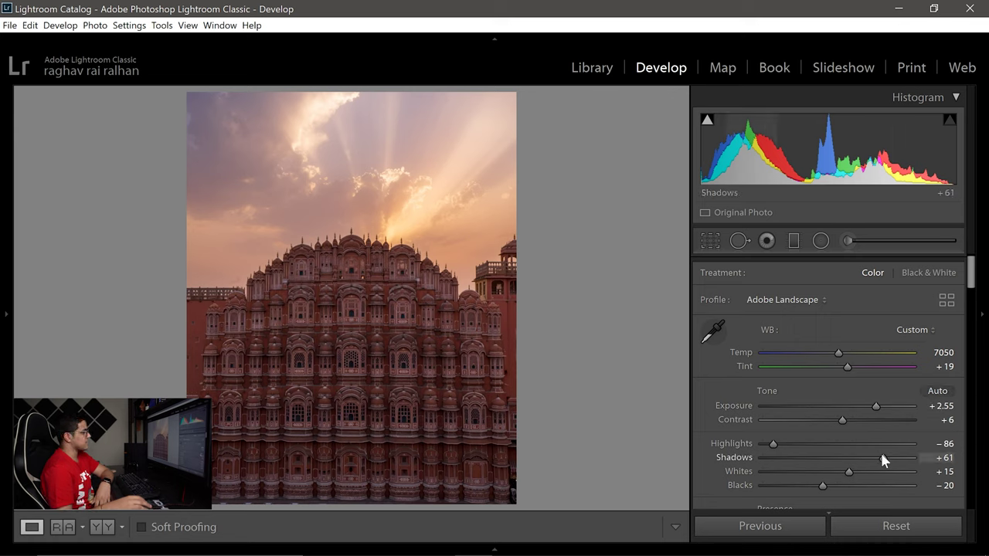
drag(882, 460, 908, 461)
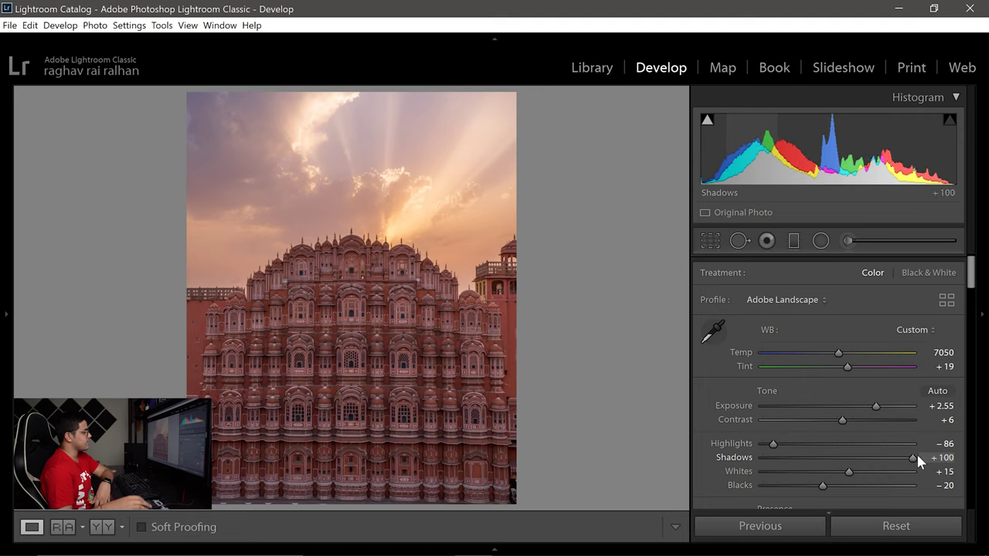
drag(775, 444, 767, 445)
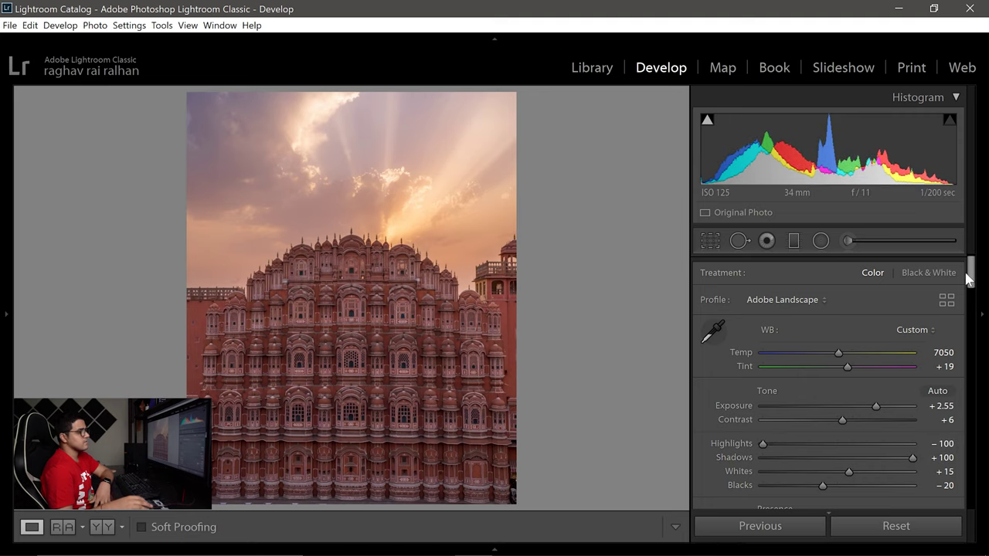
drag(972, 279, 972, 297)
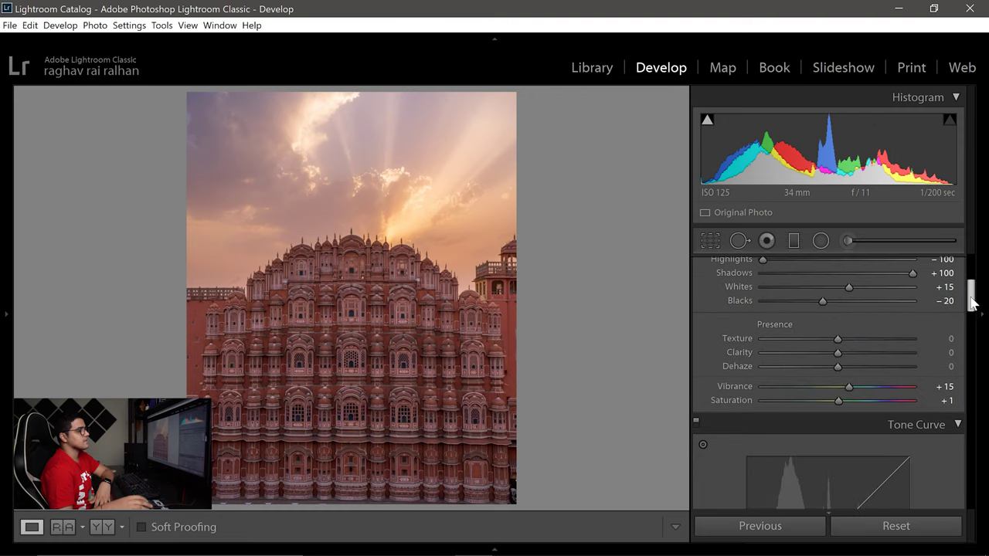
drag(854, 292, 809, 301)
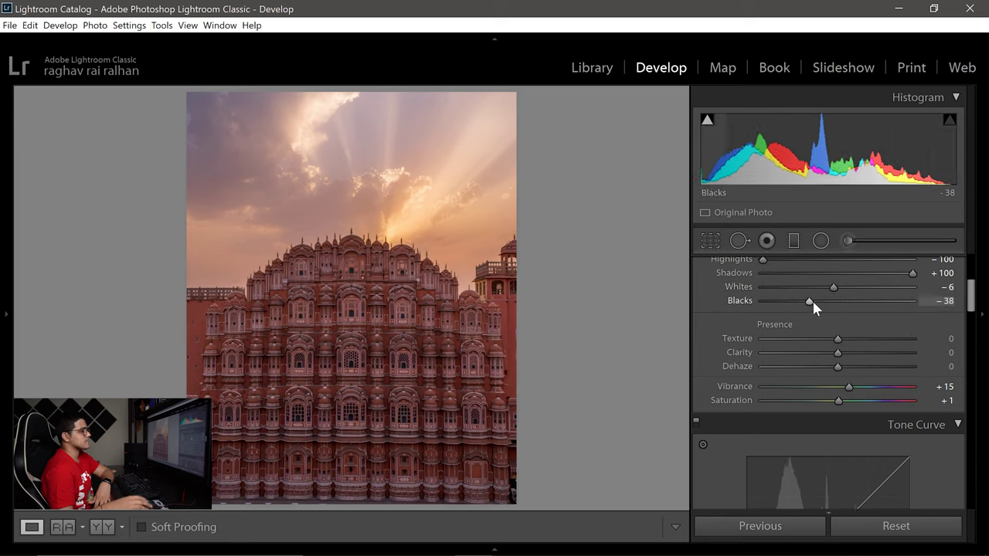
Set Presence to Texture +32, Clarity +40, Dehaze +14 and Vibrance +53.
click(866, 344)
mouse_move(864, 344)
mouse_down()
mouse_move(848, 366)
mouse_move(876, 386)
mouse_up()
click(850, 367)
click(871, 386)
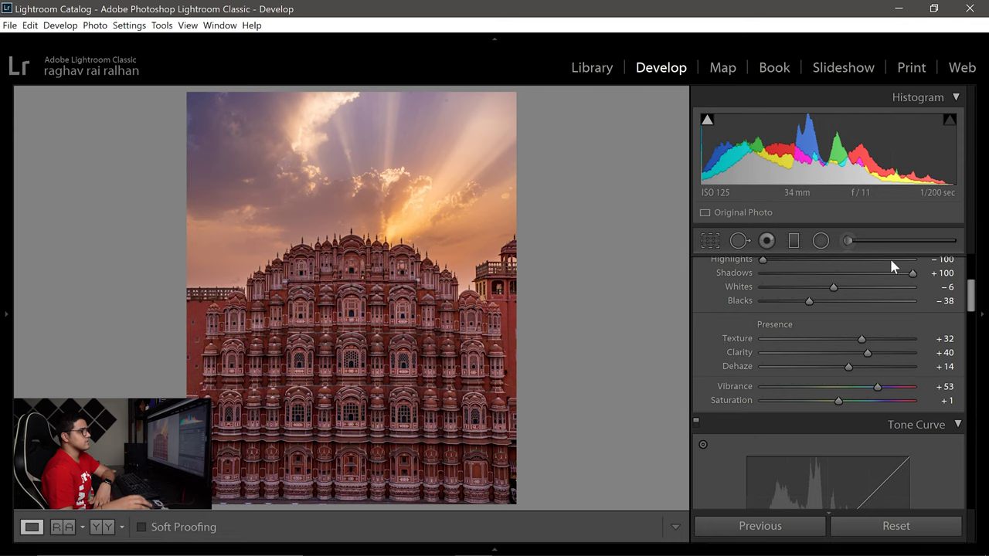
Add a Dodge (Lighten) graduated filter rising from the photo's bottom toward mid-image.
click(793, 241)
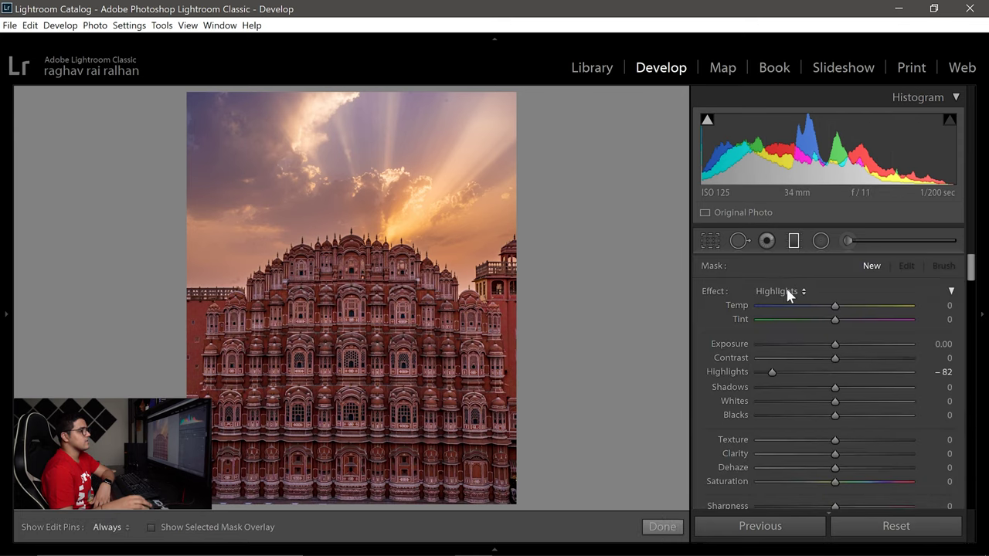
click(787, 291)
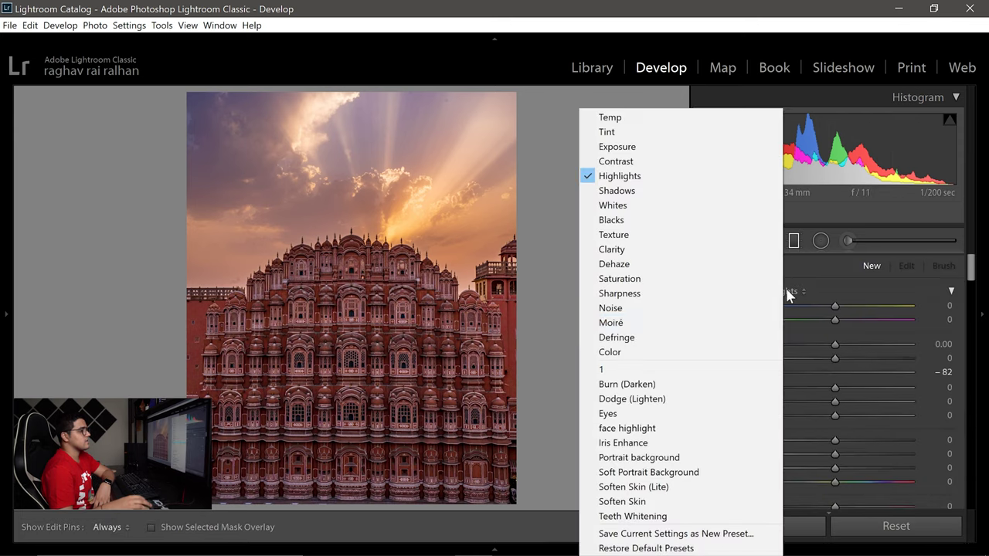
click(666, 402)
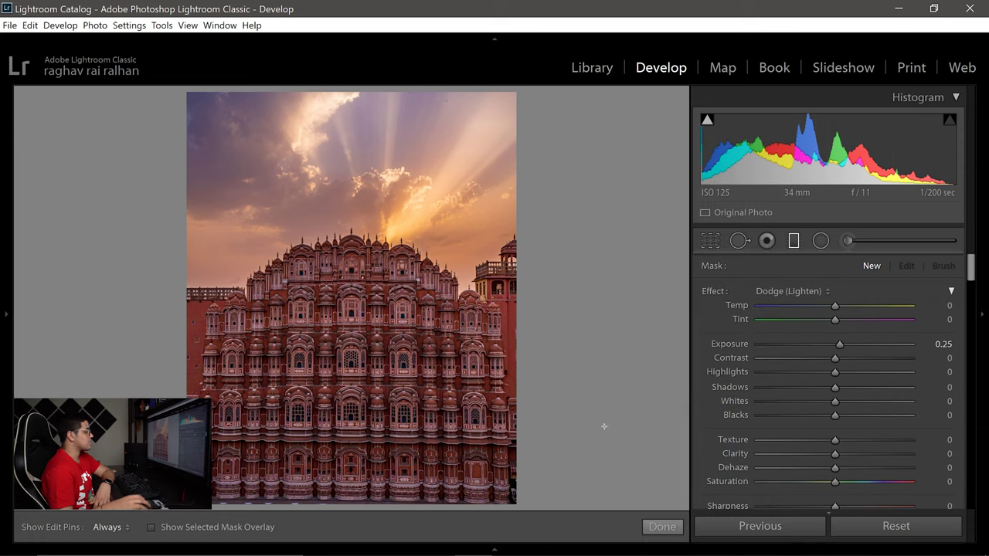
drag(353, 509, 362, 46)
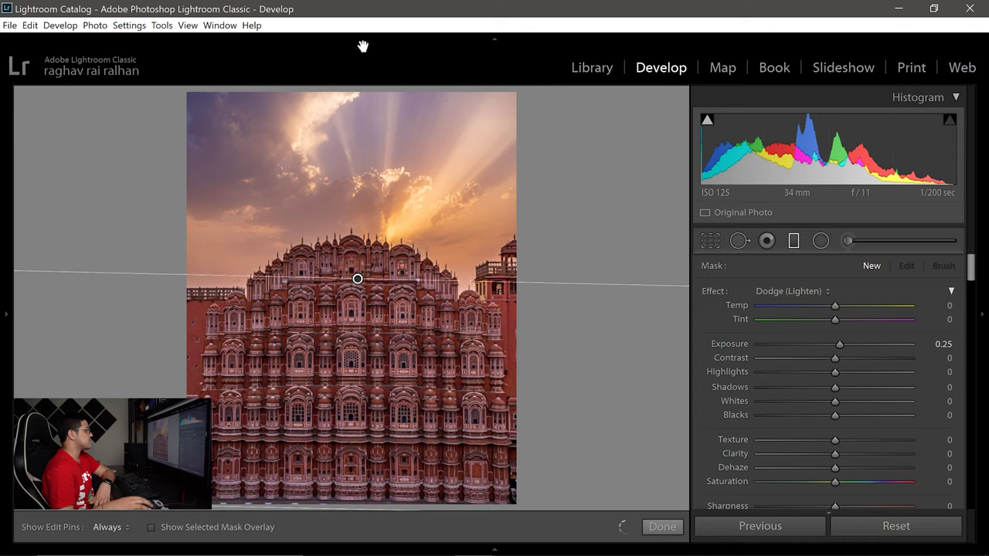
drag(362, 47, 355, 2)
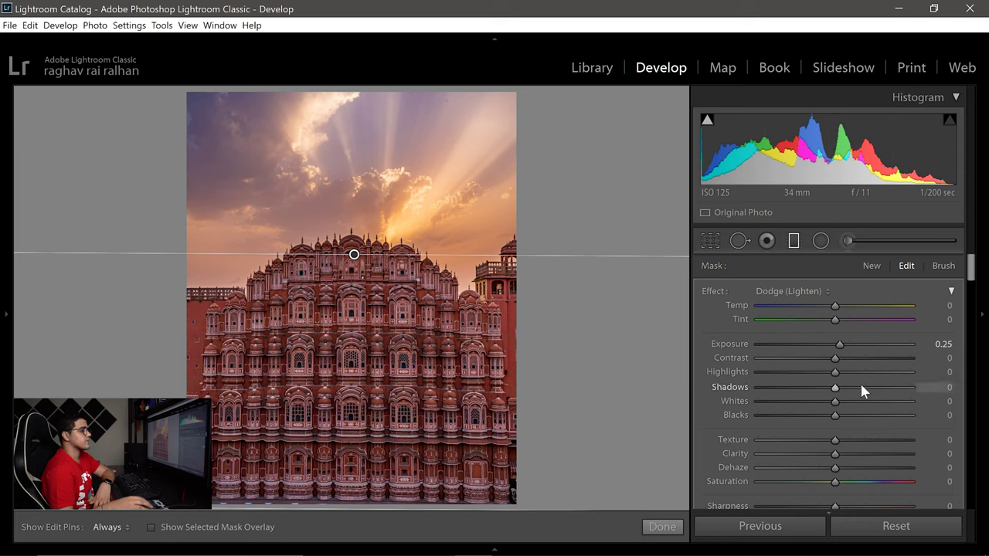
Set the gradient's Shadows to 59, Temp to 11, Clarity to 39, and show the mask overlay.
mouse_move(860, 386)
mouse_down()
mouse_move(879, 389)
mouse_move(842, 358)
mouse_move(845, 346)
mouse_up()
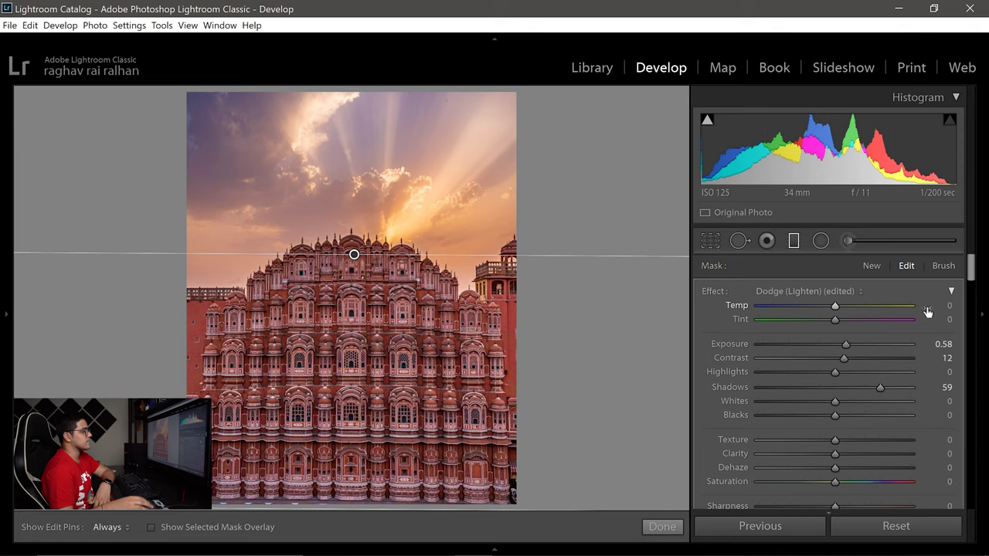
drag(836, 306, 841, 306)
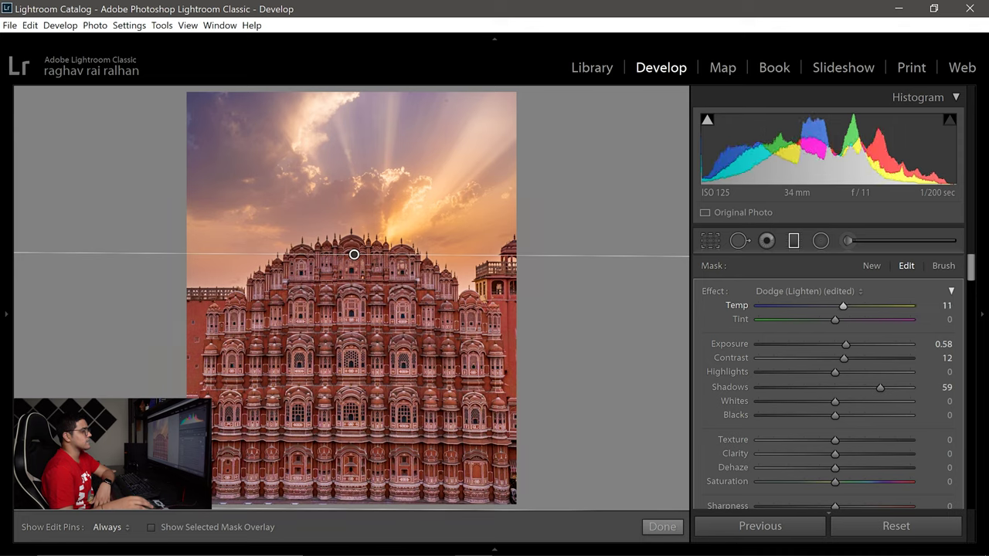
drag(843, 306, 849, 306)
key(ctrl+z)
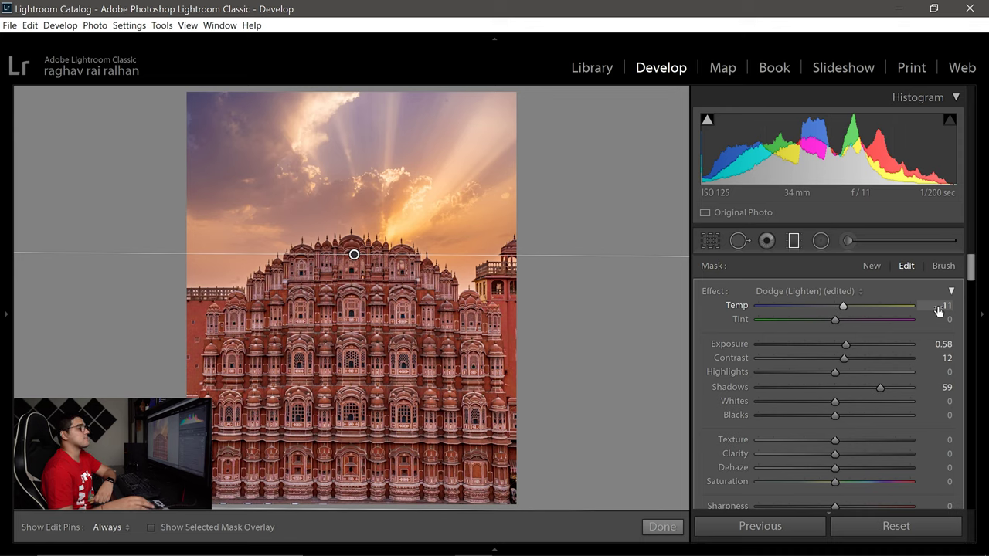
drag(970, 266, 970, 275)
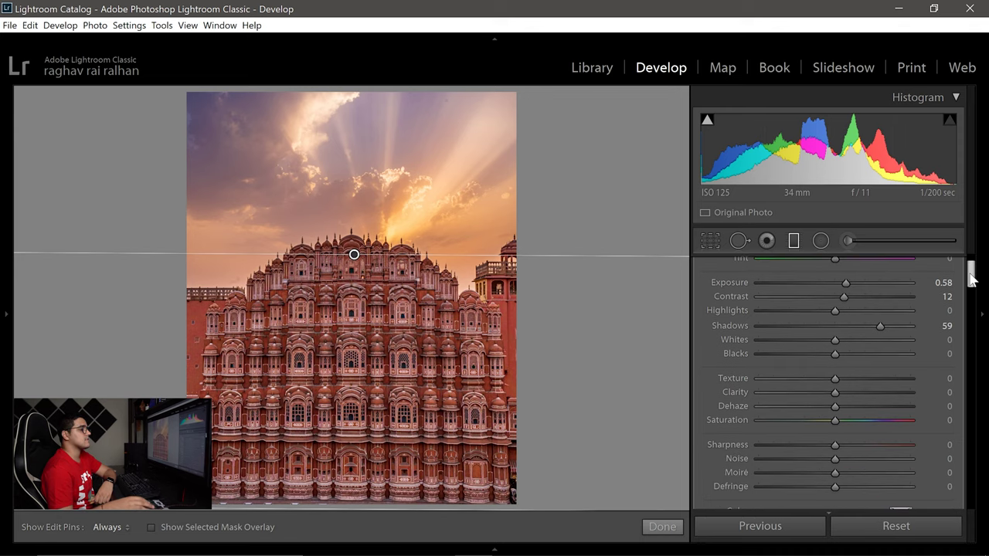
click(863, 392)
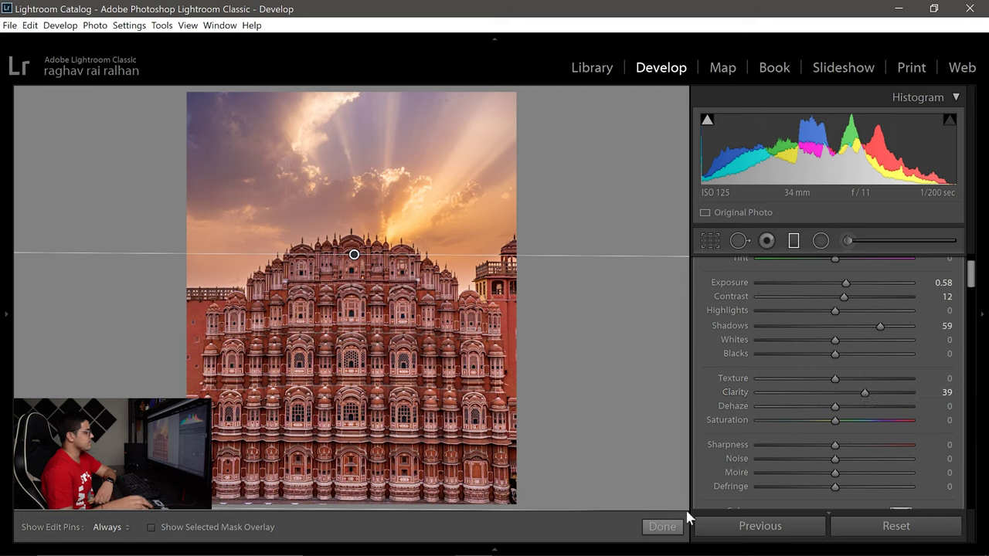
click(151, 528)
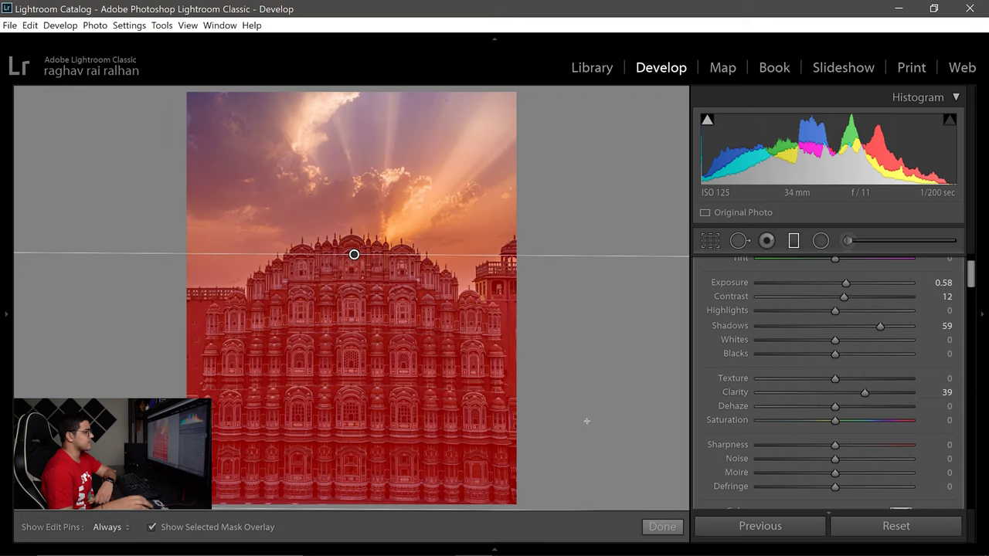
Restrict the graduated mask to a Luminance range of 0/40 and finish the filter.
drag(971, 282, 971, 300)
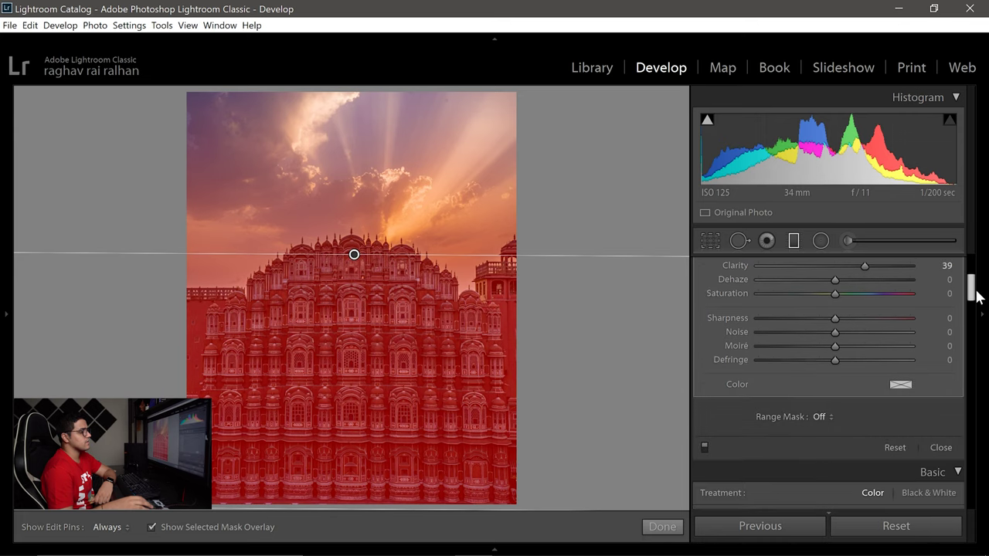
click(820, 382)
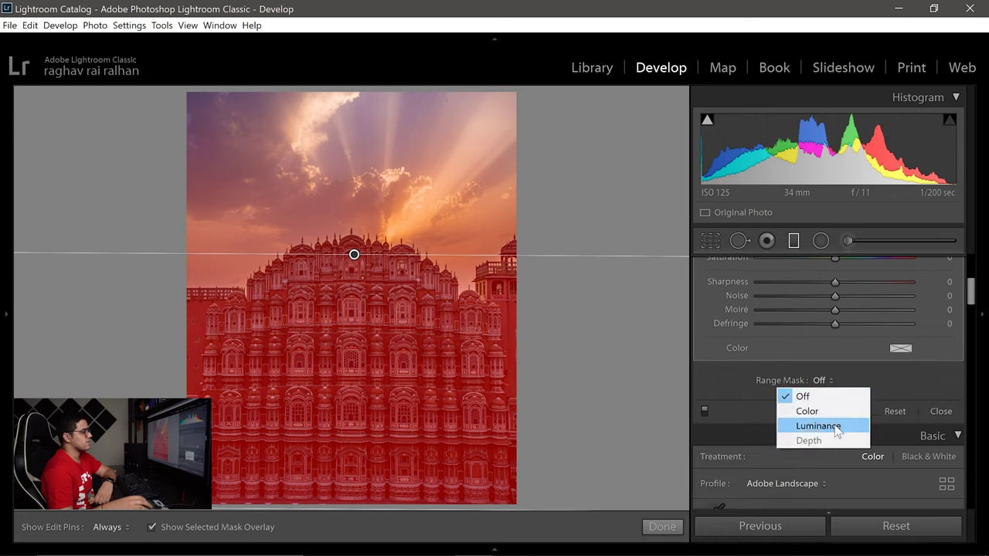
click(819, 426)
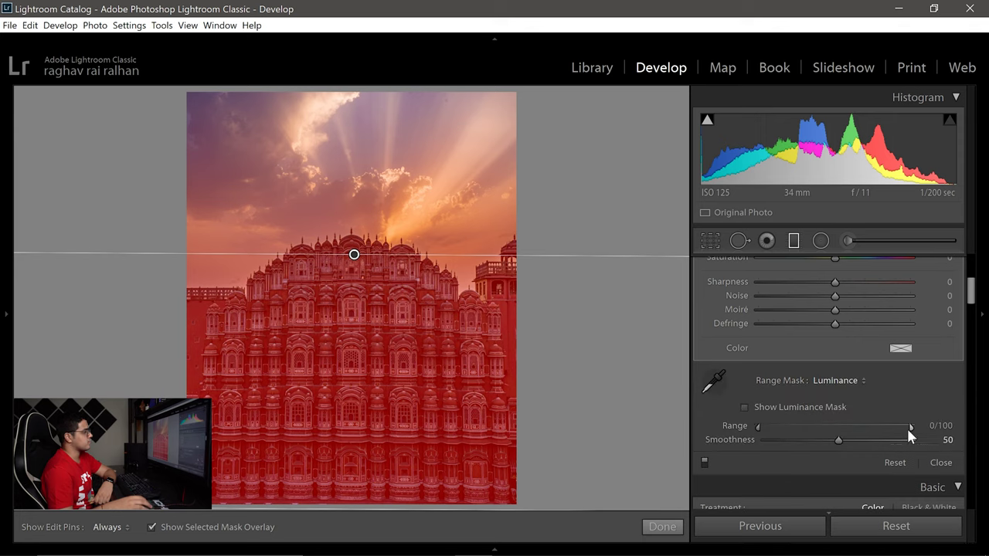
drag(909, 427, 806, 429)
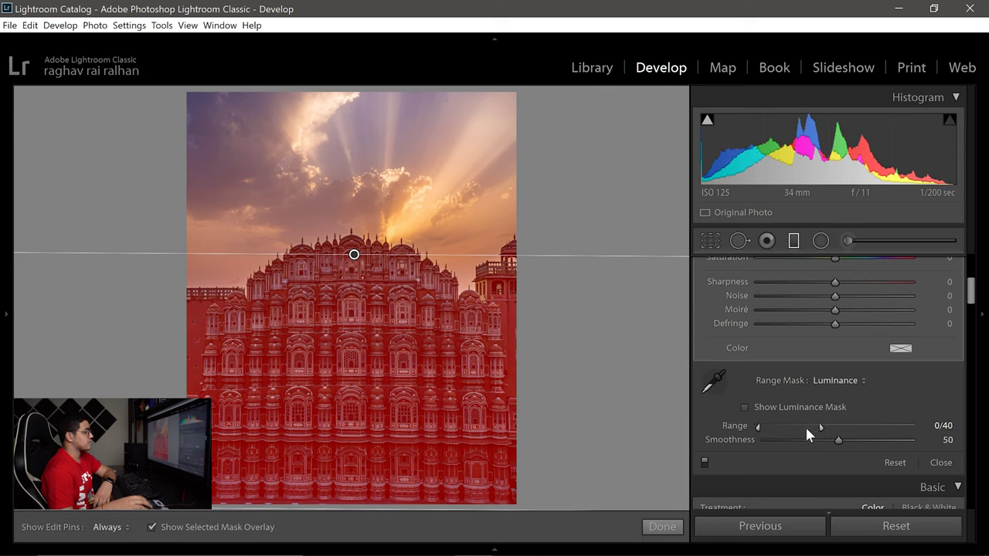
click(660, 528)
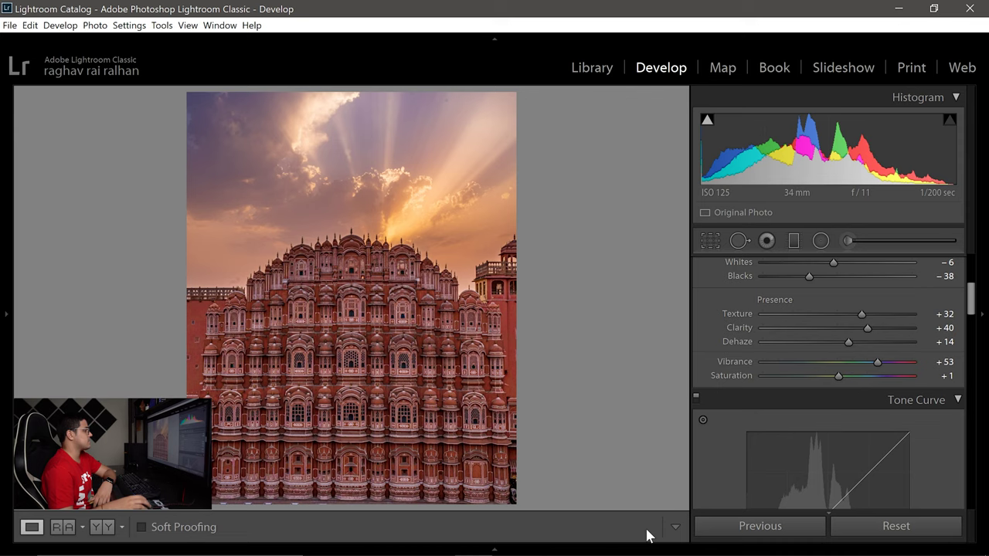
Reopen the existing building gradient for editing with the mask overlay hidden.
click(847, 239)
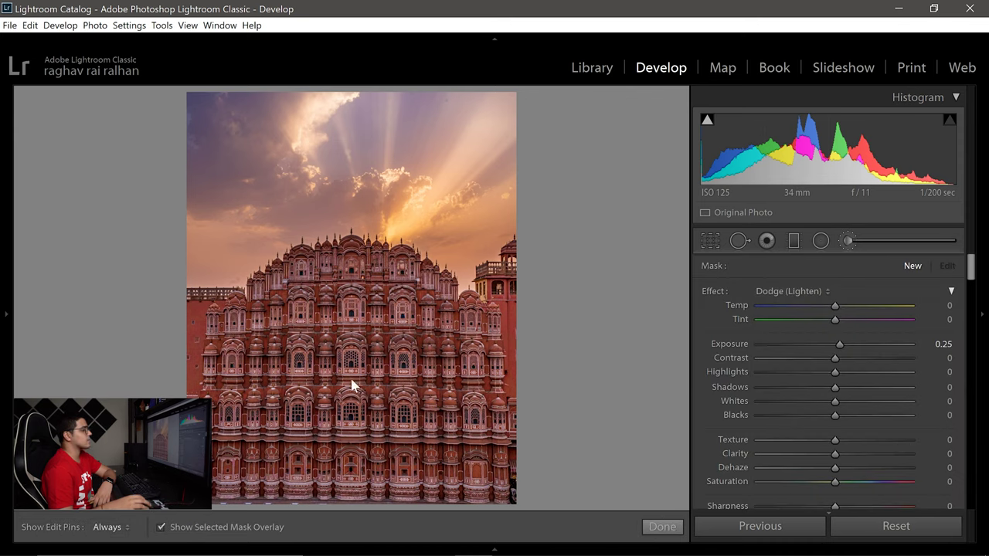
click(793, 241)
click(355, 257)
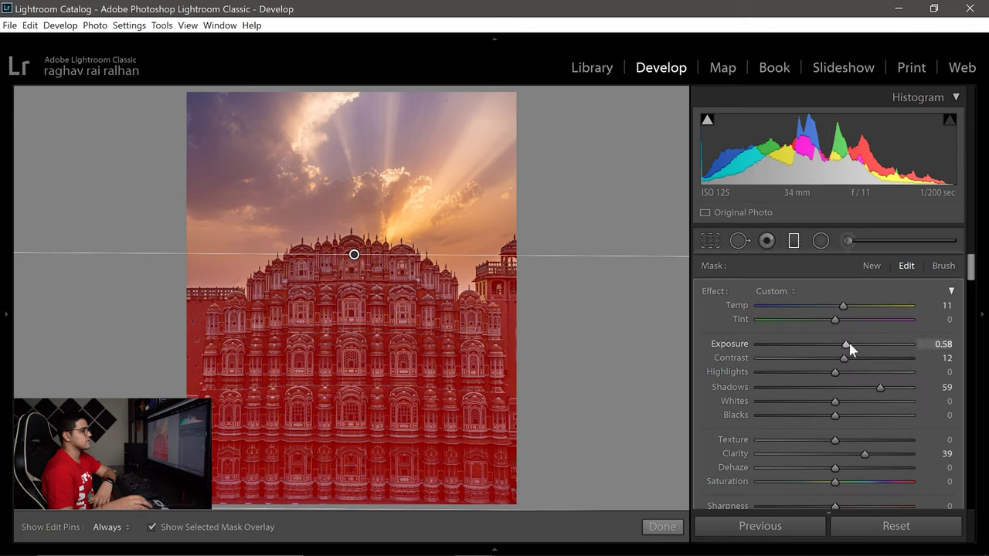
click(187, 526)
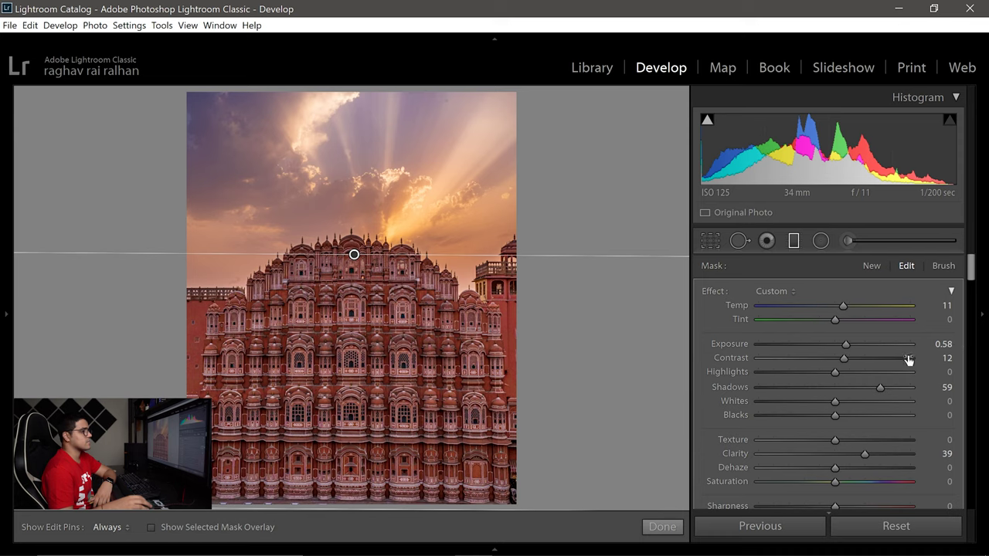
Set Exposure 1.08, move the gradient higher, add Shadows 66, Highlights 21, Texture 29.
drag(937, 346, 973, 344)
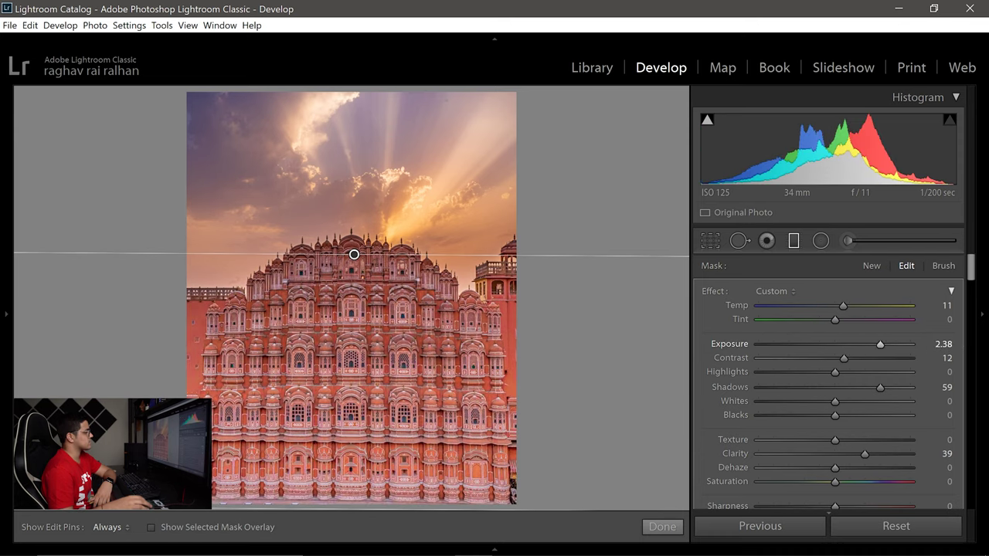
mouse_move(943, 344)
mouse_down()
mouse_move(916, 344)
mouse_move(924, 344)
mouse_up()
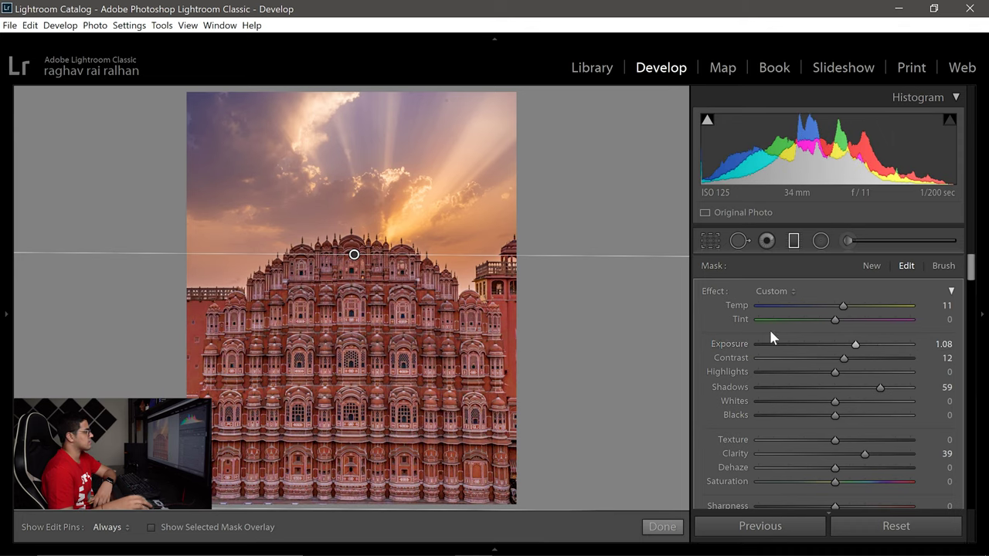
drag(354, 254, 350, 223)
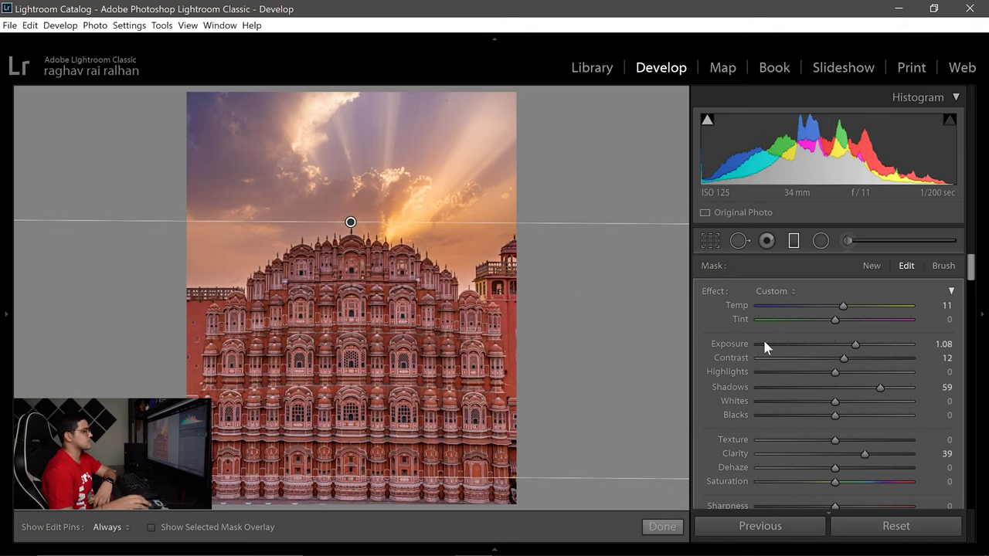
click(885, 387)
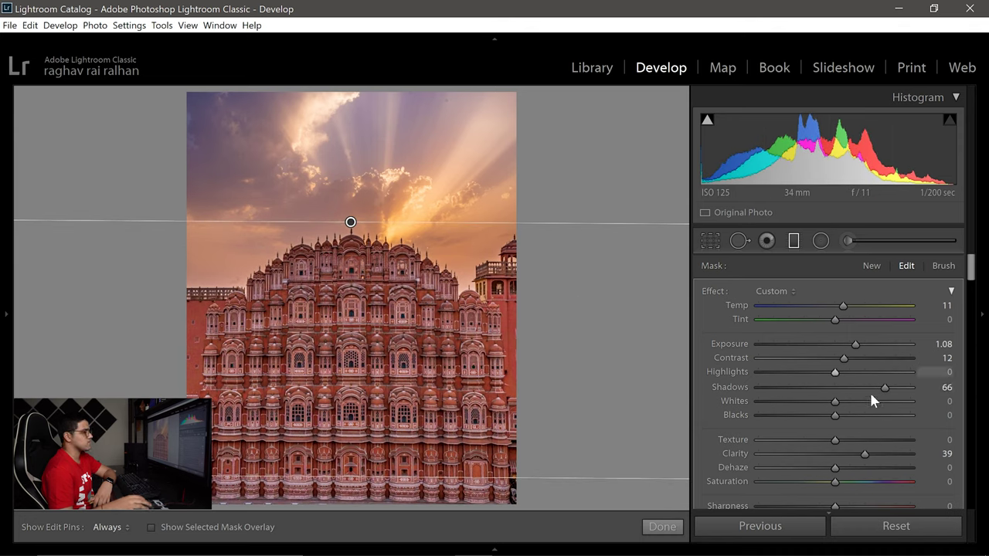
drag(868, 438, 857, 437)
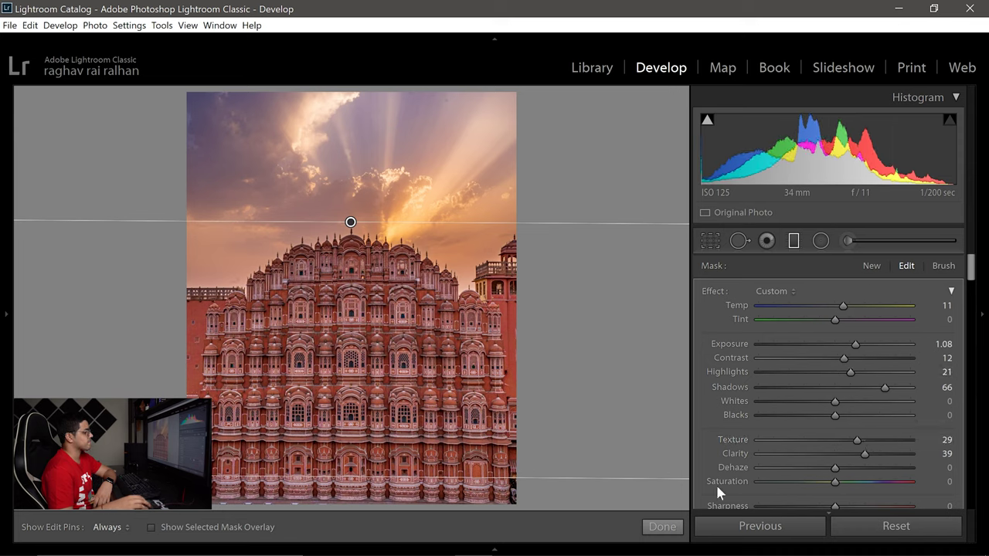
click(667, 527)
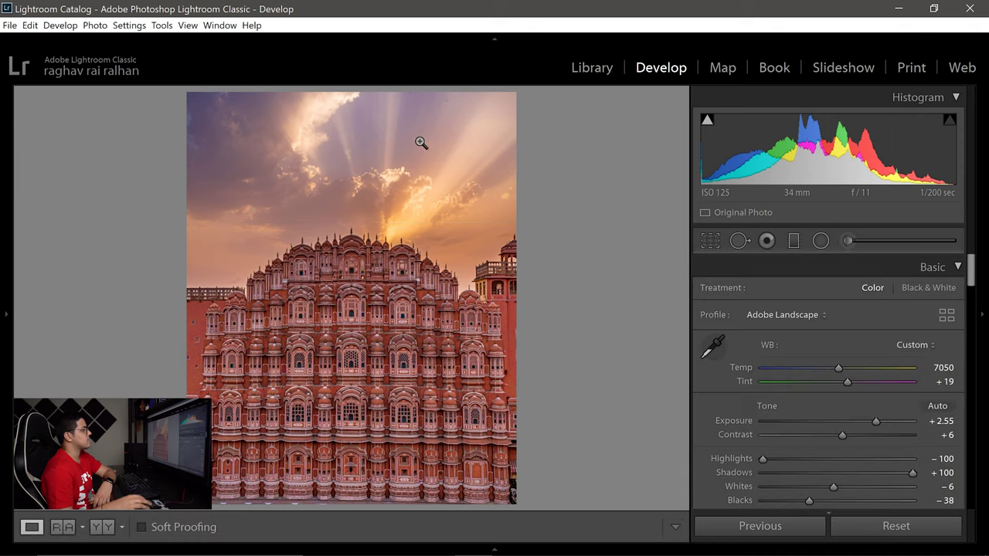
Set up an Adjustment Brush with the Dehaze preset and size 13.6, pins hidden, for the sky.
click(793, 241)
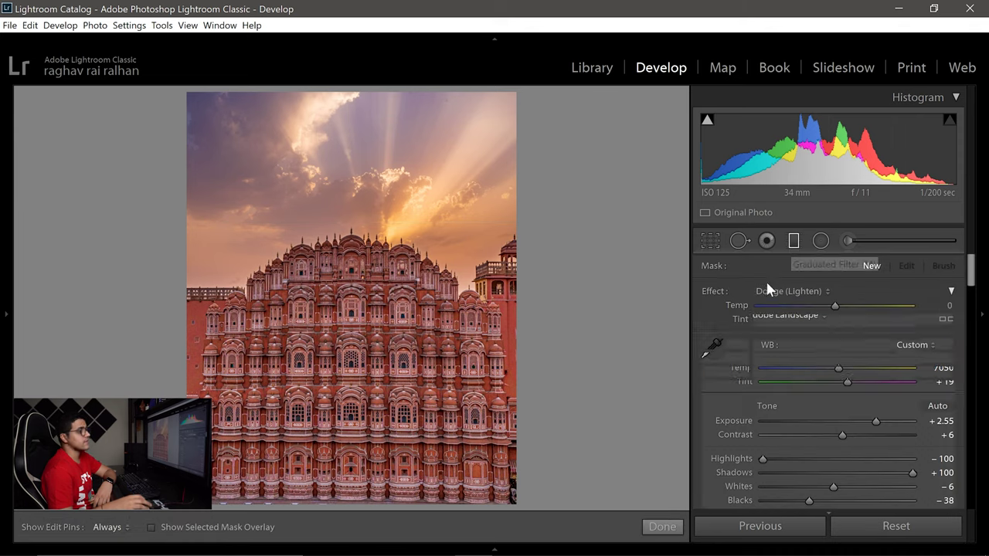
click(768, 287)
click(856, 251)
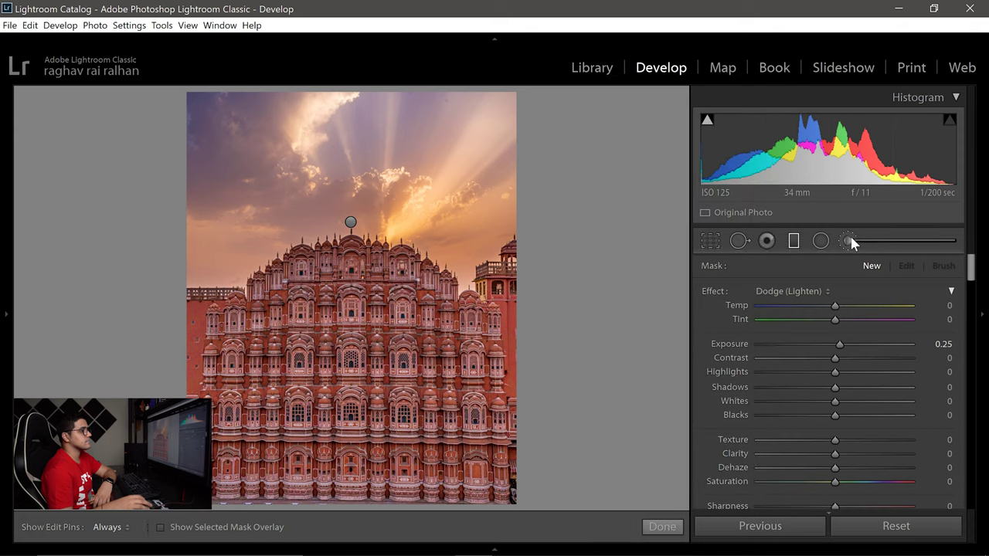
click(805, 289)
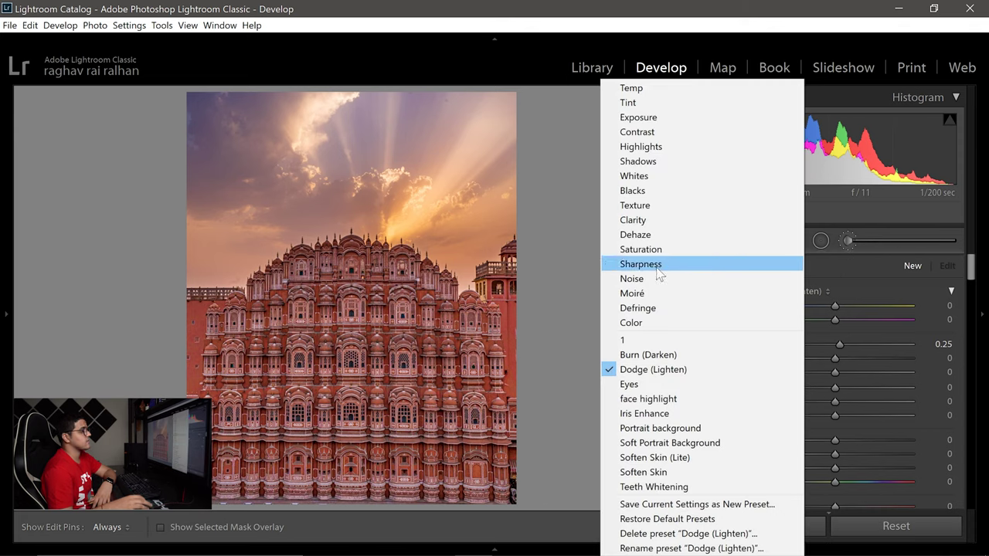
click(658, 234)
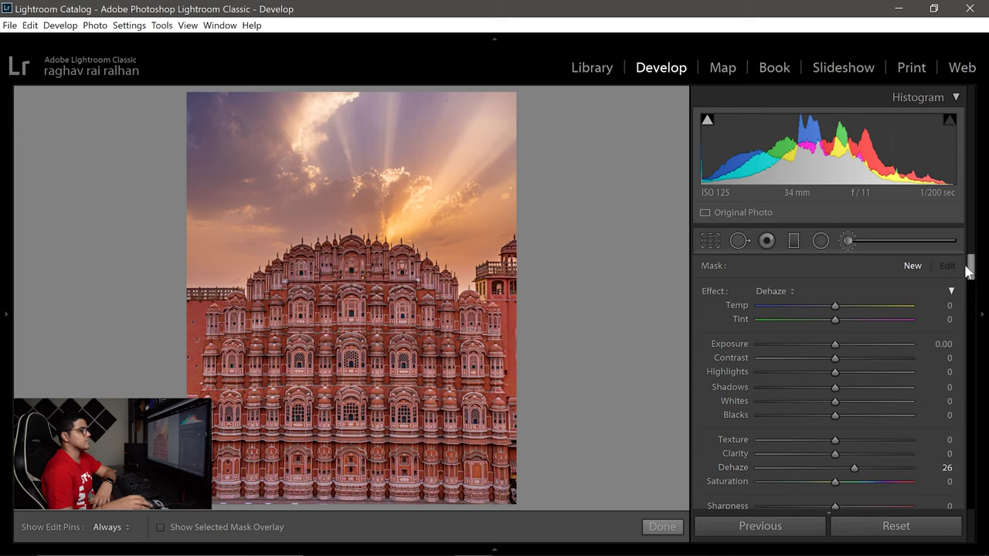
drag(967, 267, 969, 282)
drag(780, 480, 777, 480)
key(h)
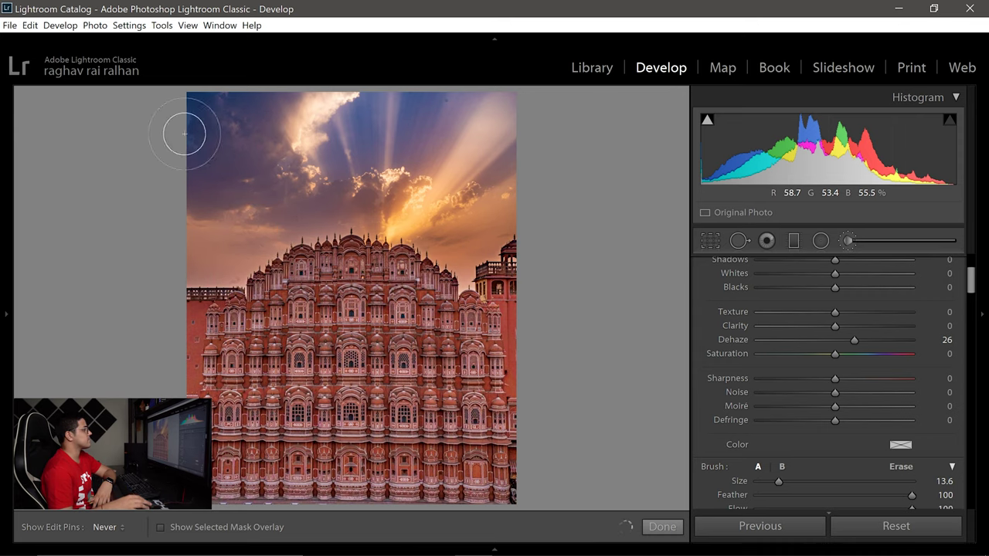
Limit the sky brush mask to a Luminance range of 74/100, with the mask overlay shown.
scroll(962, 309, down, 3)
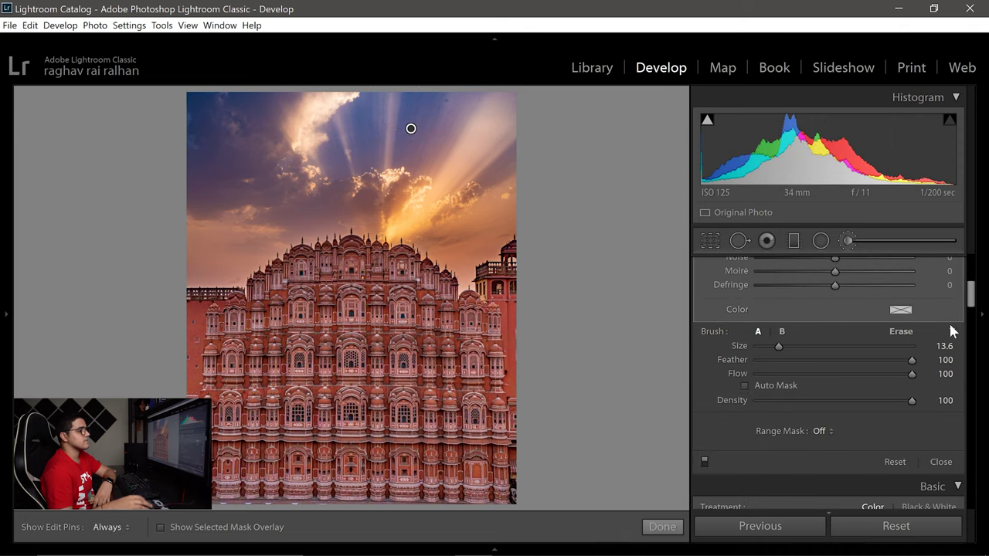
click(817, 432)
click(818, 474)
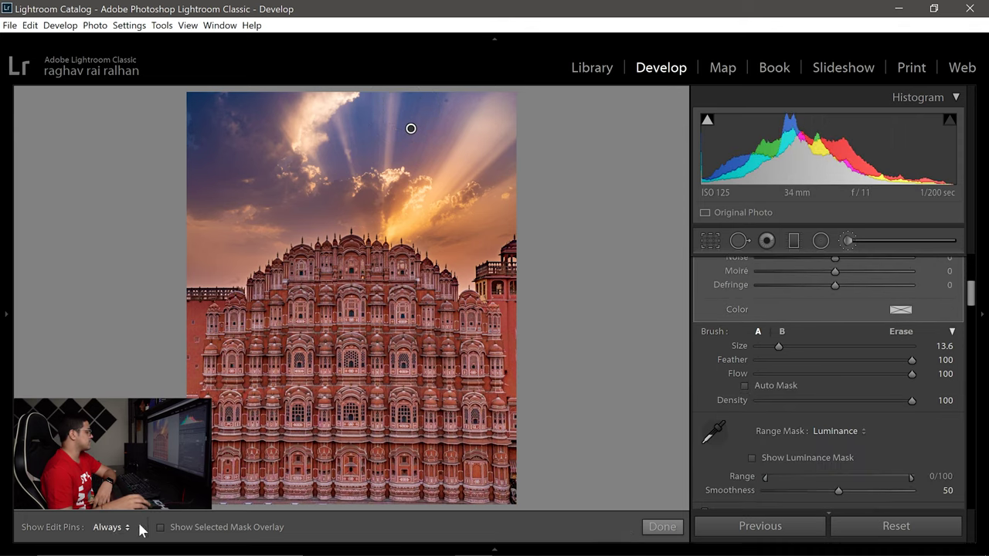
click(164, 527)
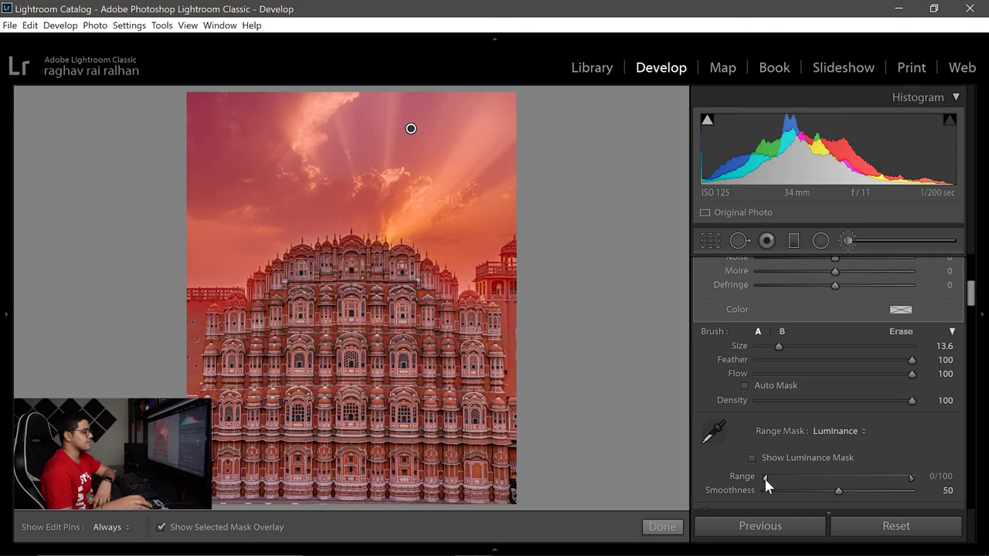
mouse_move(777, 477)
mouse_down()
mouse_move(857, 479)
mouse_move(873, 490)
mouse_up()
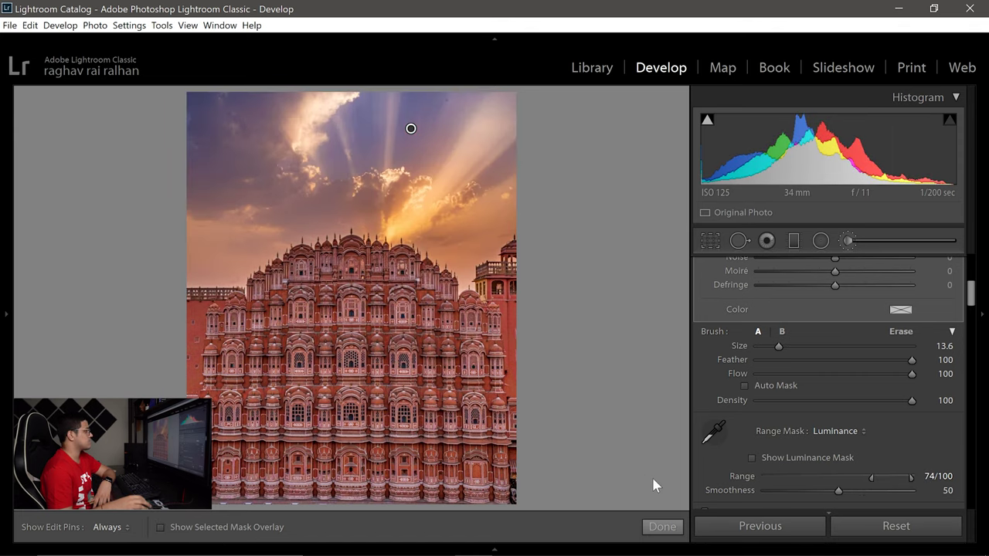
Reopen the sky brush pin and add Clarity 47, Temp 7 and Saturation 25.
click(662, 526)
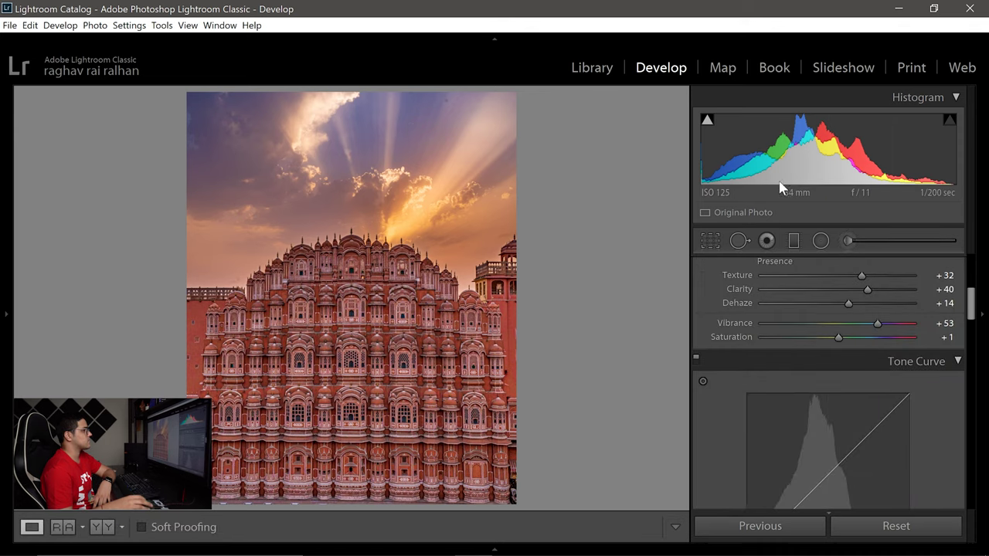
click(846, 240)
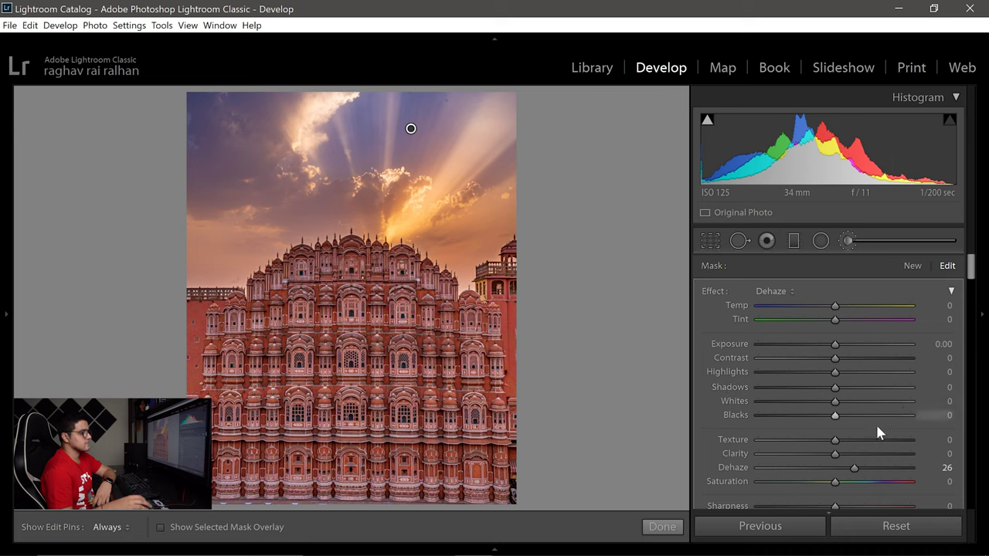
click(869, 453)
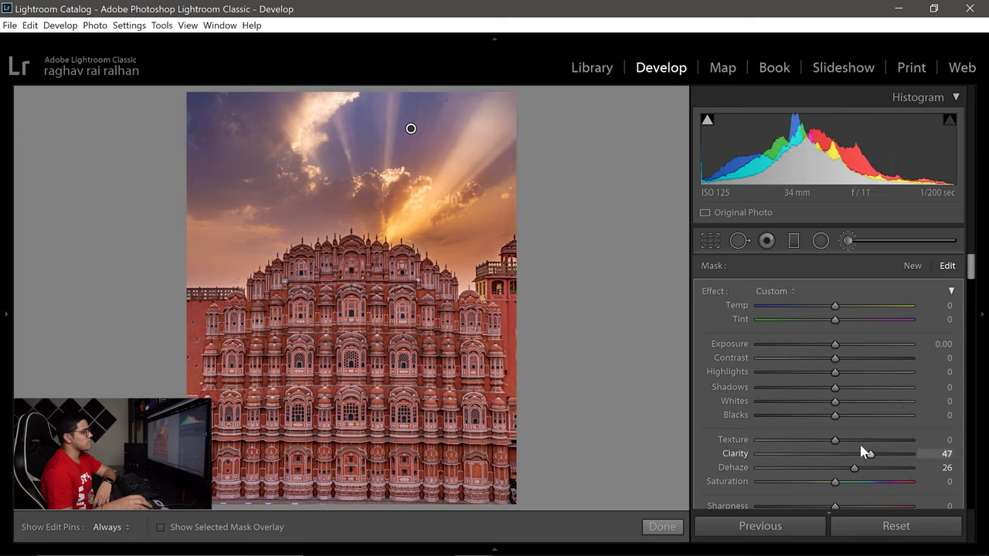
drag(846, 305, 840, 305)
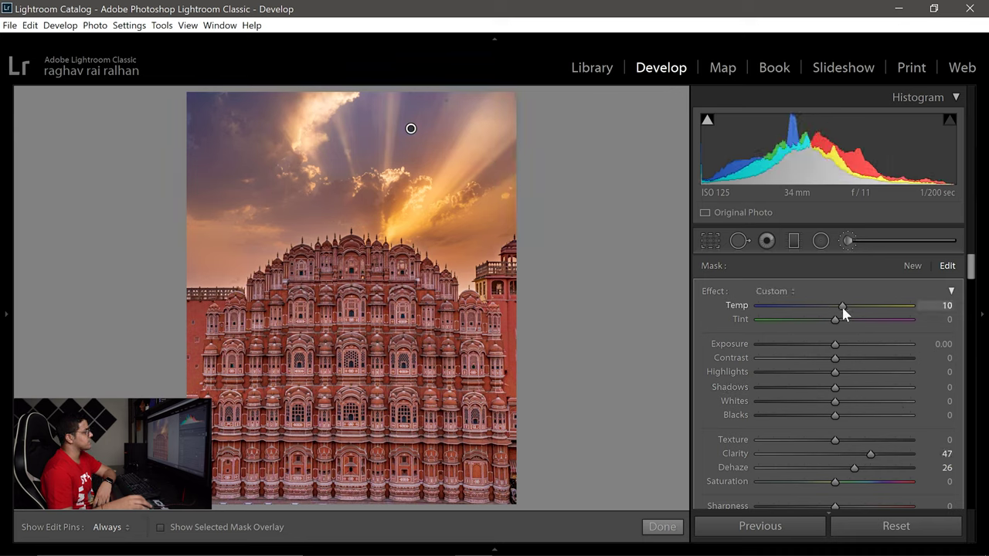
click(864, 477)
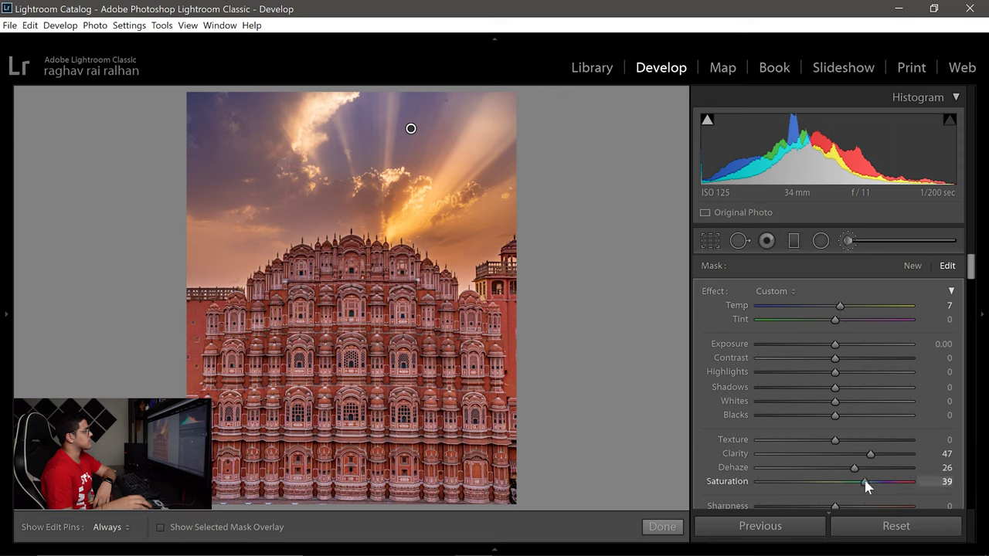
drag(863, 477, 853, 477)
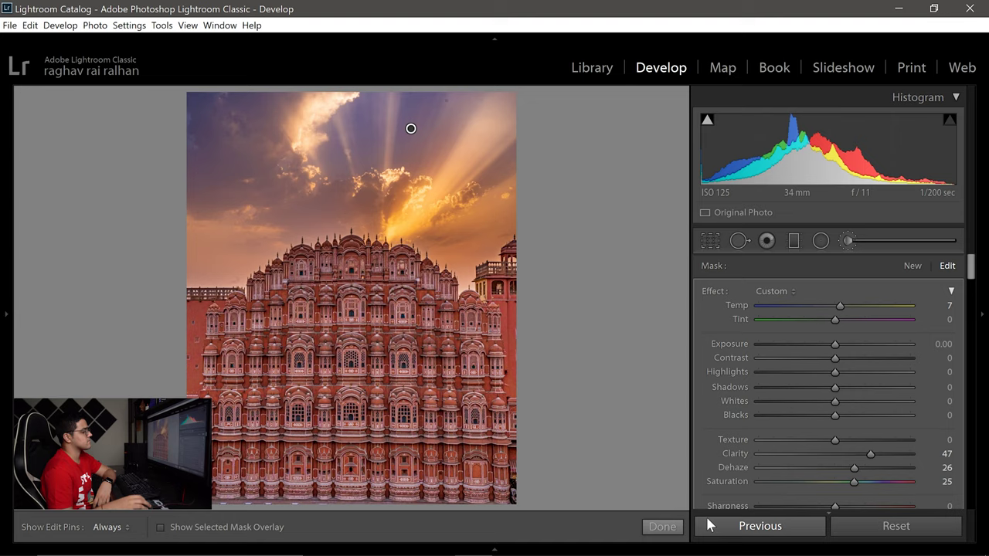
click(662, 526)
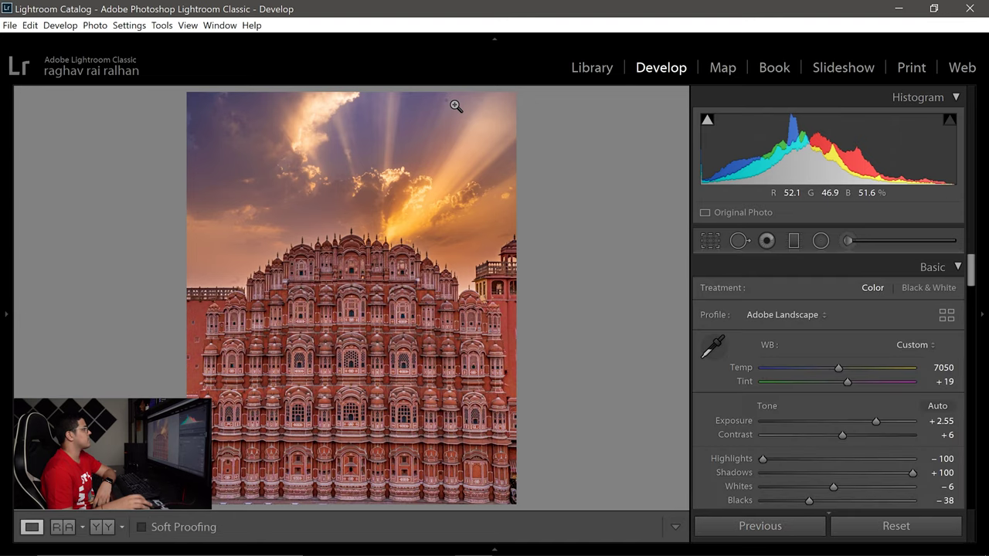
Zoom into the sky and heal two dust spots with a size-46 Heal brush.
click(457, 106)
drag(563, 259, 571, 218)
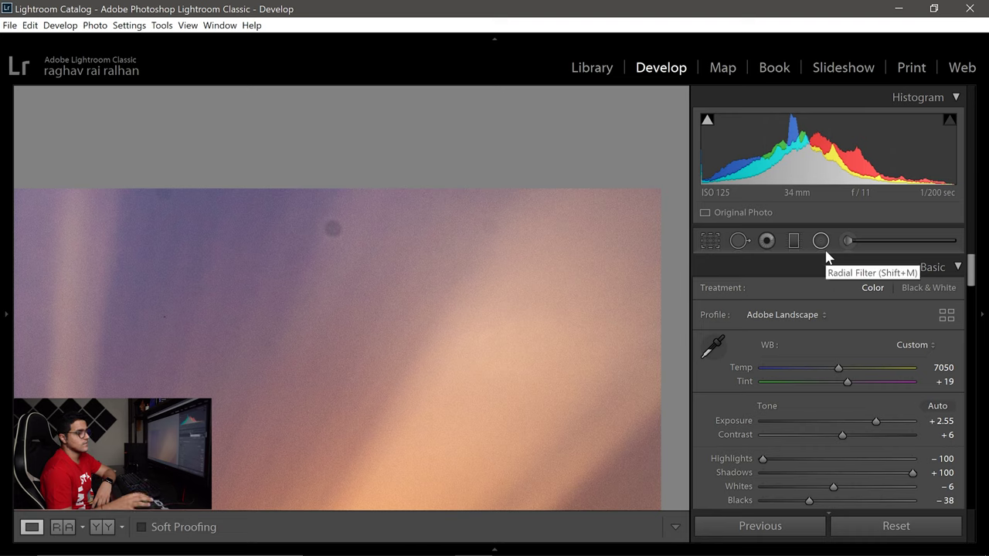
click(739, 241)
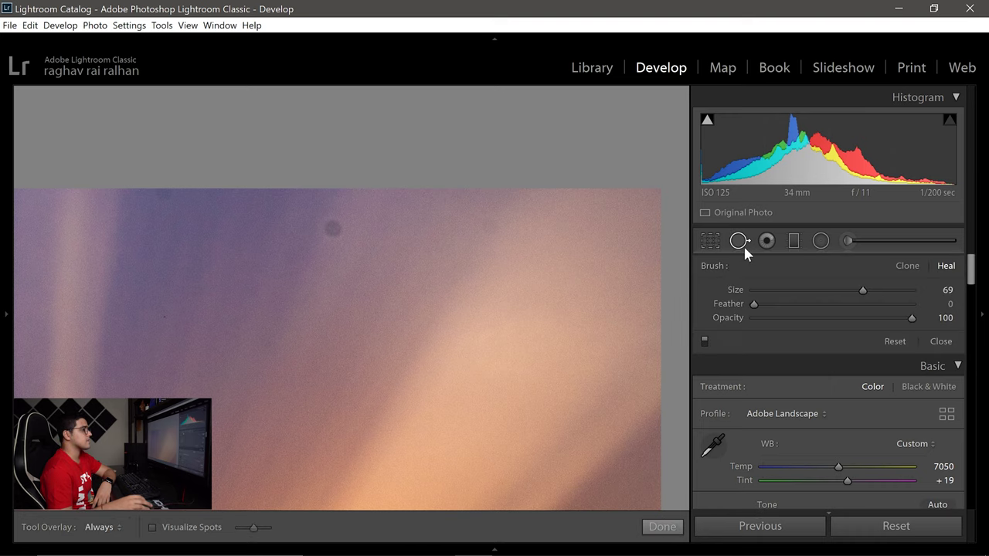
drag(810, 291, 827, 291)
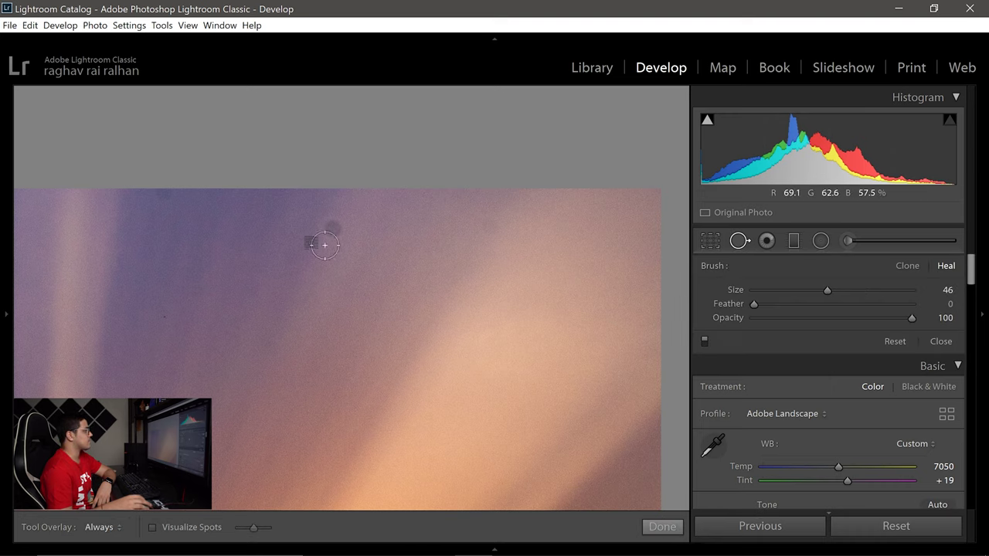
click(337, 229)
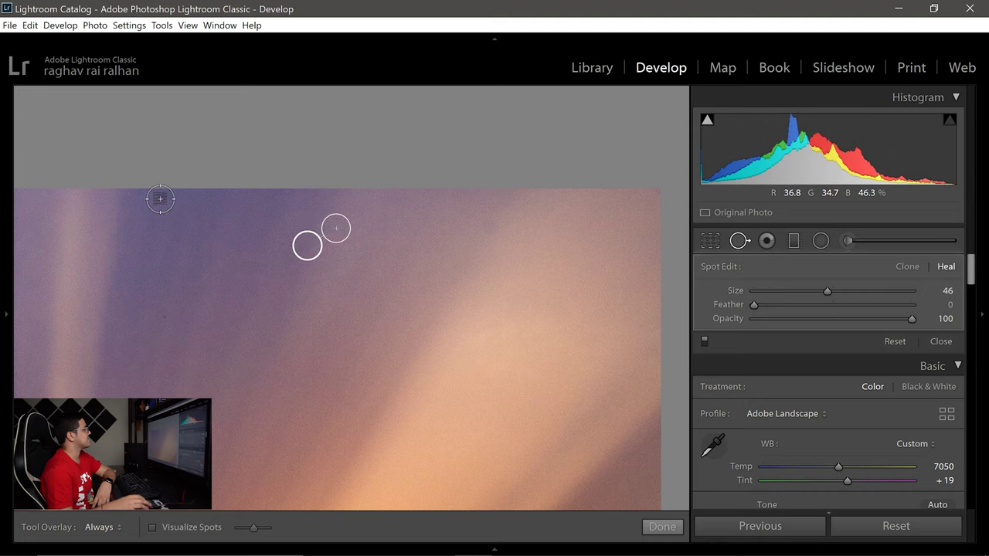
click(487, 226)
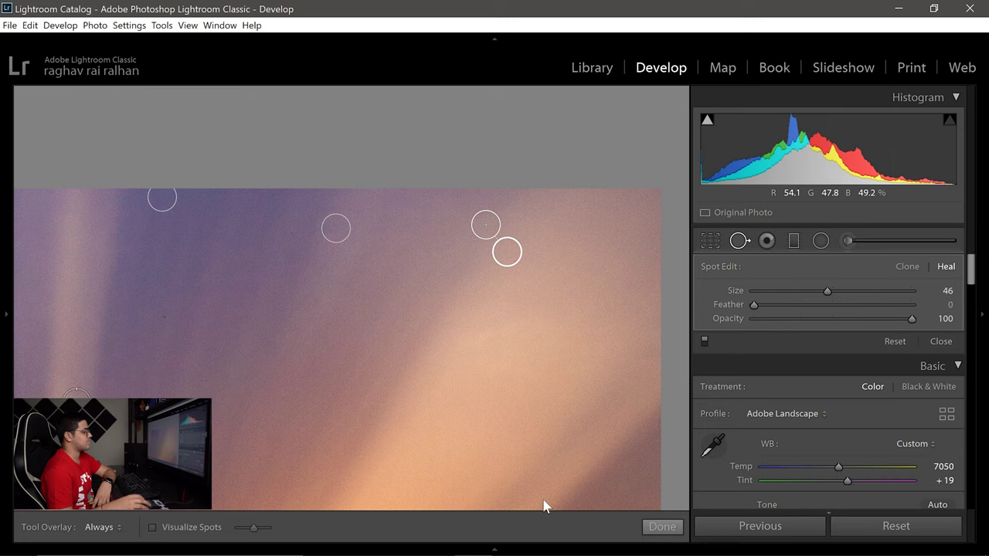
click(657, 526)
click(481, 336)
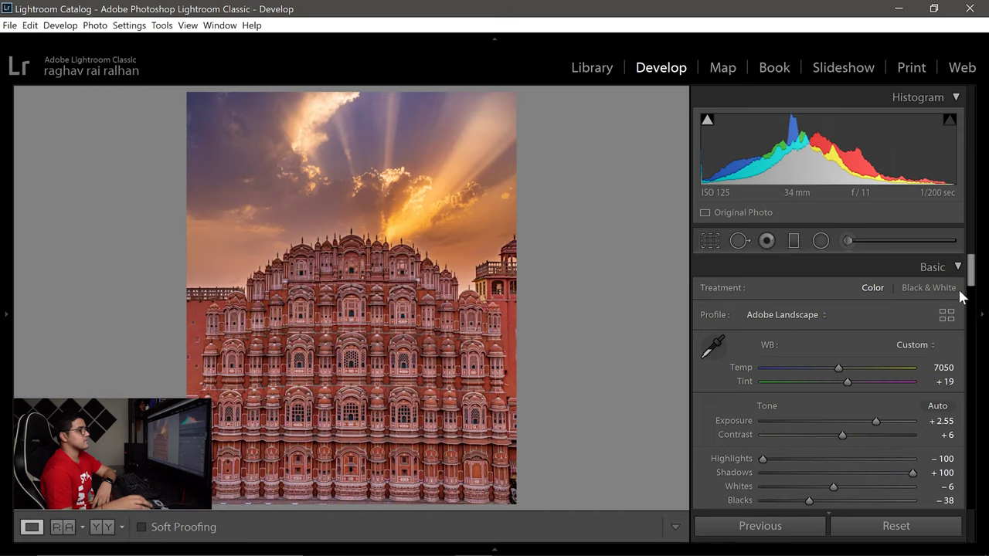
Set tone curve regions to Highlights −33, Lights +35, Darks −12 and Shadows +38.
drag(971, 281, 981, 332)
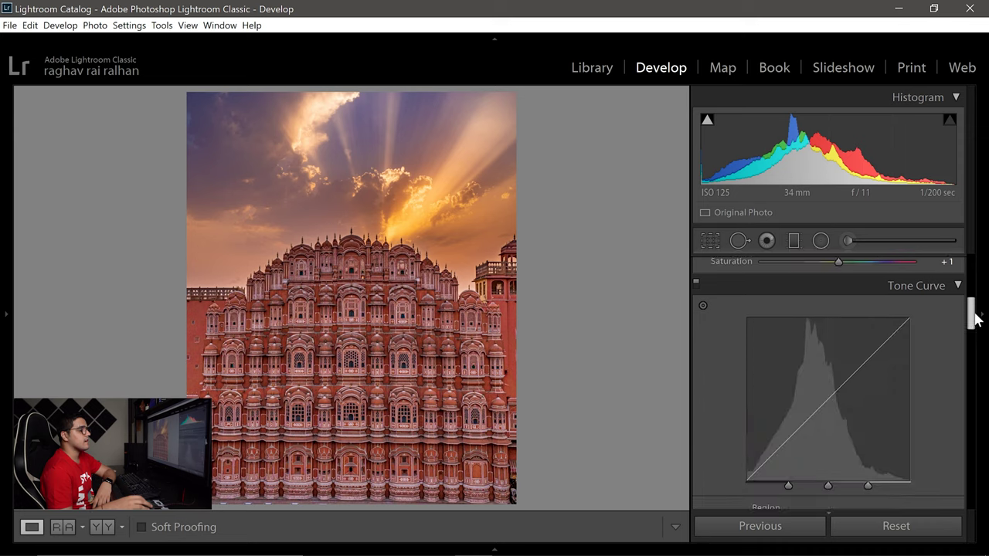
mouse_move(837, 410)
mouse_down()
mouse_move(803, 410)
mouse_move(859, 424)
mouse_up()
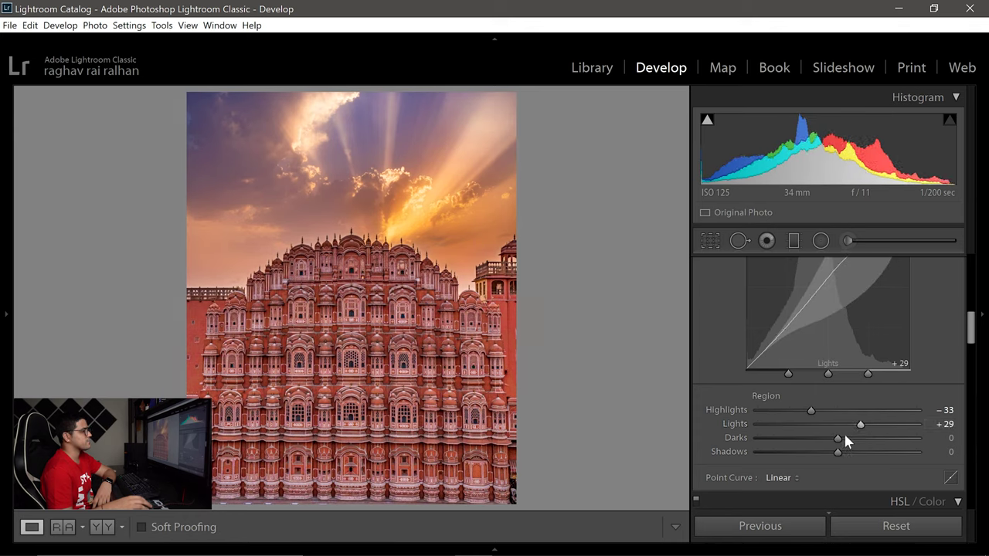
mouse_move(838, 438)
mouse_down()
mouse_move(827, 438)
mouse_move(839, 453)
mouse_move(867, 454)
mouse_move(865, 424)
mouse_up()
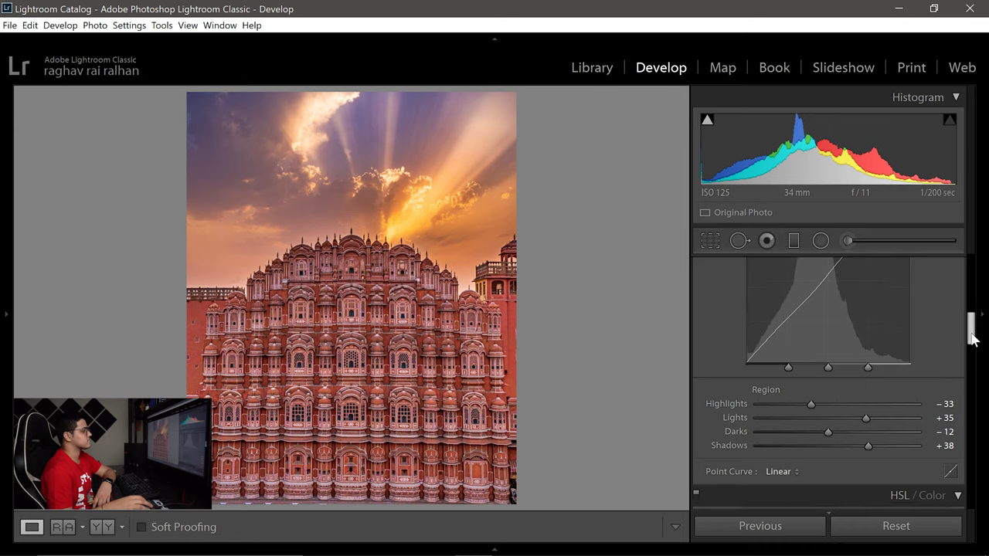
drag(972, 336, 972, 363)
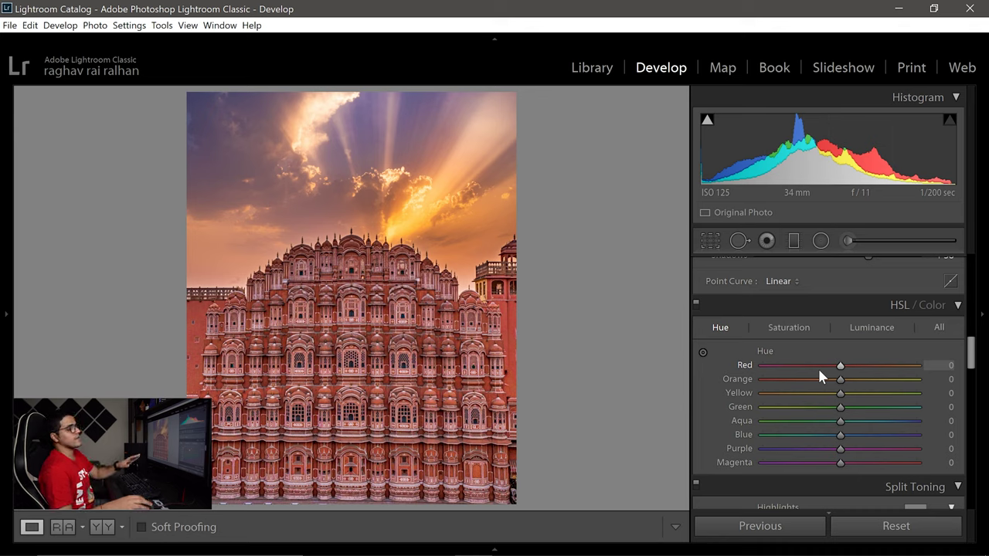
Raise HSL luminance for Red to +45, Orange to +18 and Yellow to +22.
click(866, 326)
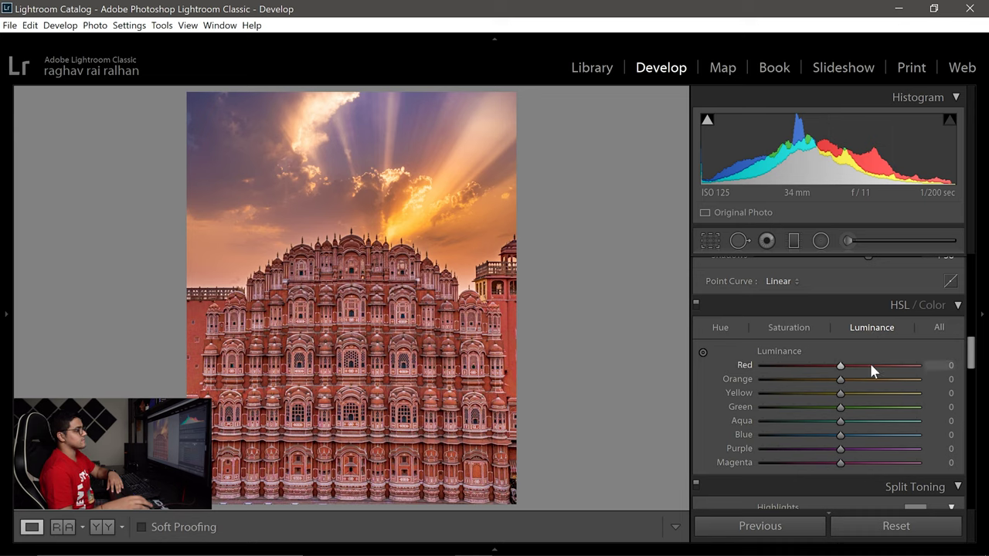
click(871, 365)
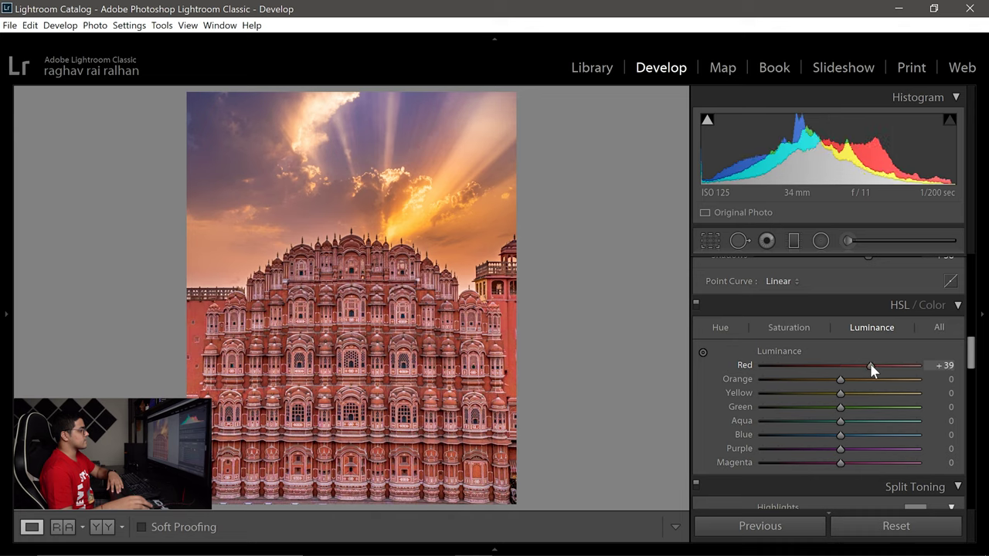
click(856, 379)
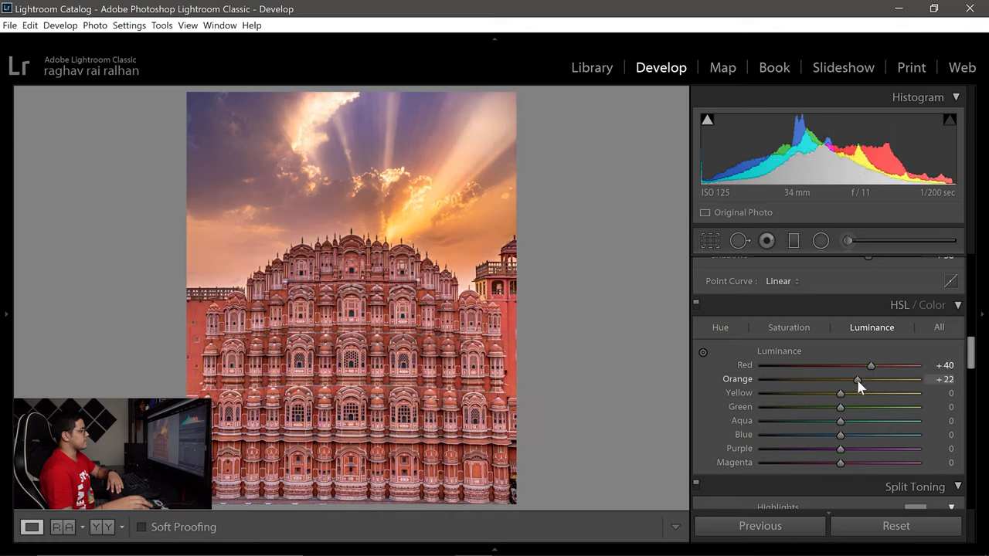
drag(856, 393, 857, 393)
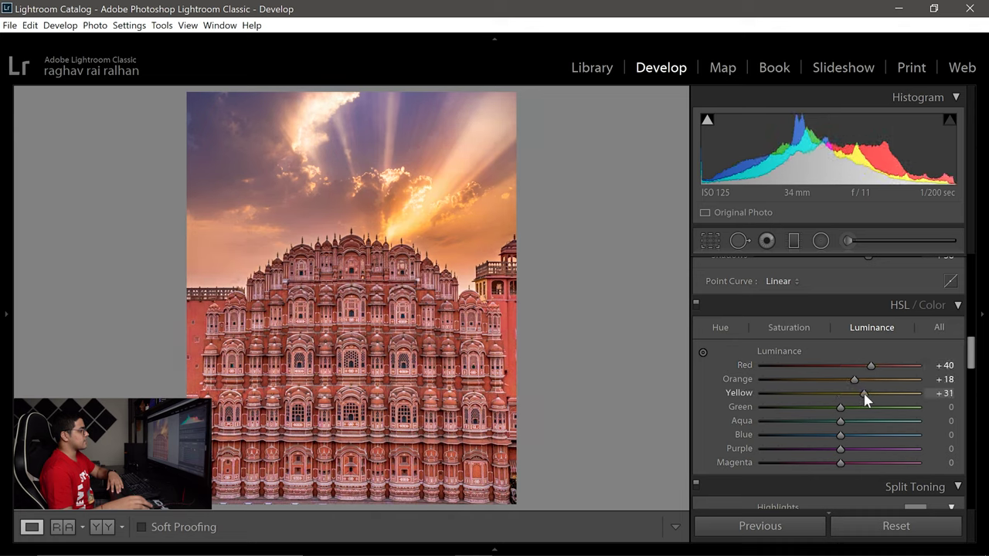
drag(873, 367, 875, 366)
Set Blue luminance to +53 and shift Blue hue to −37 and Purple to −75.
click(880, 435)
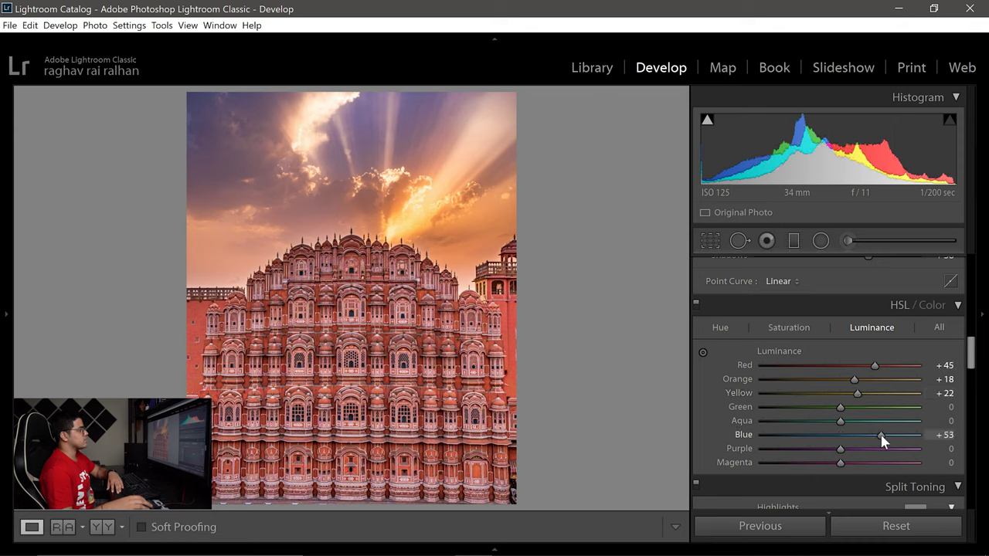
click(725, 328)
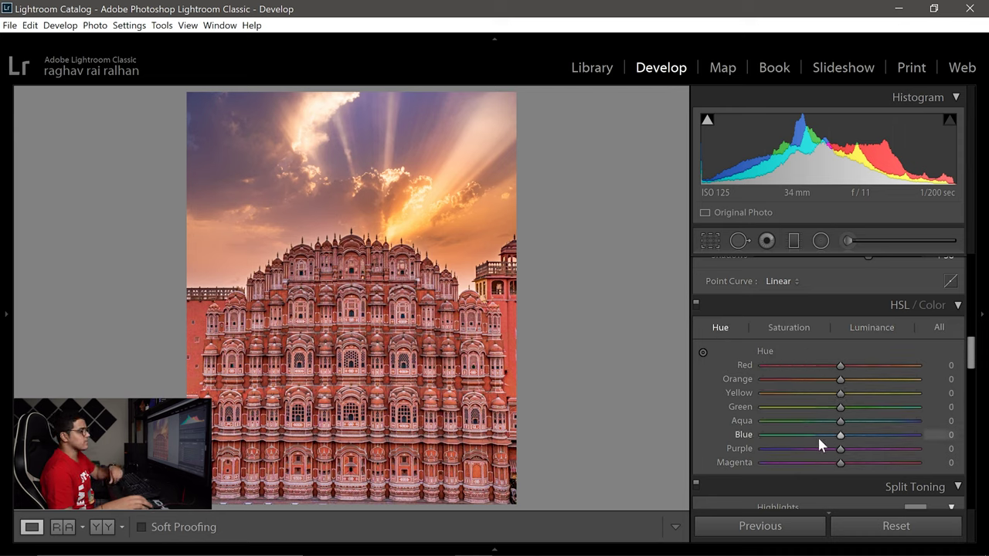
drag(808, 442, 782, 450)
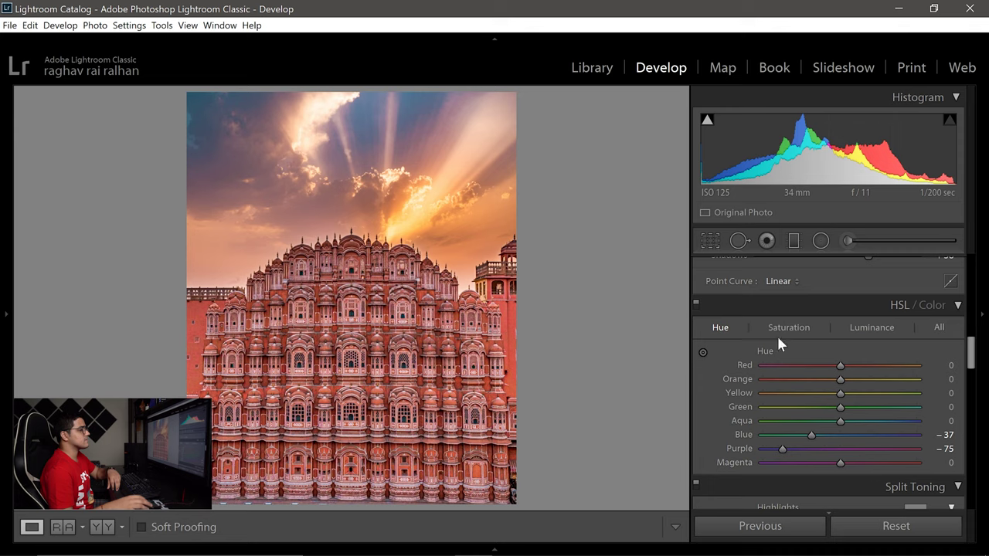
Set sharpening Amount to 103 with Masking 86.
drag(972, 357, 974, 415)
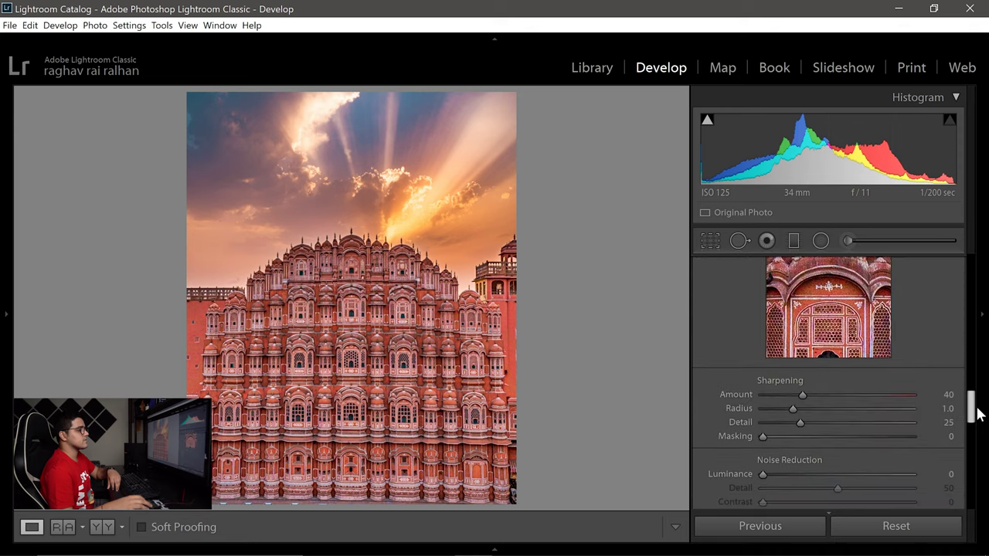
click(865, 394)
drag(865, 394, 866, 394)
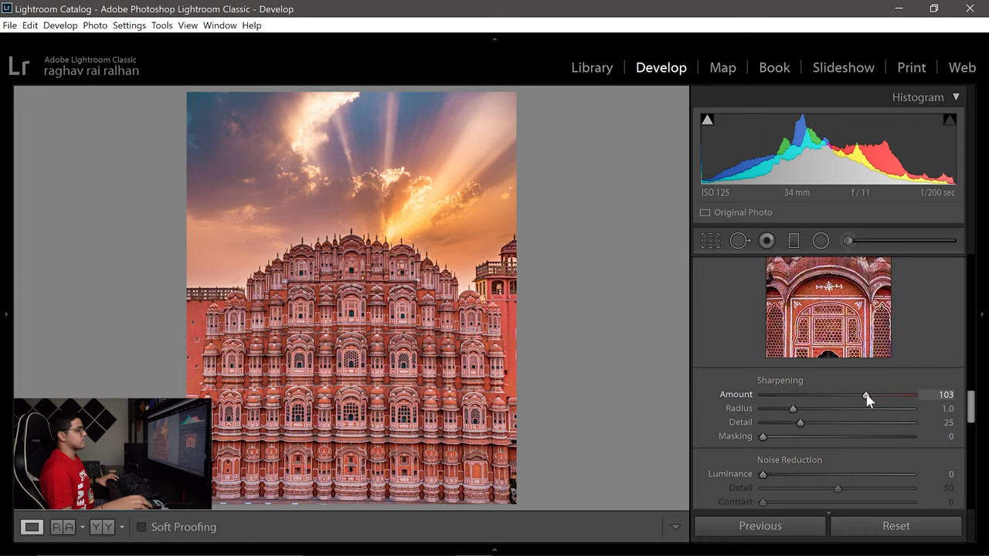
drag(763, 436, 890, 445)
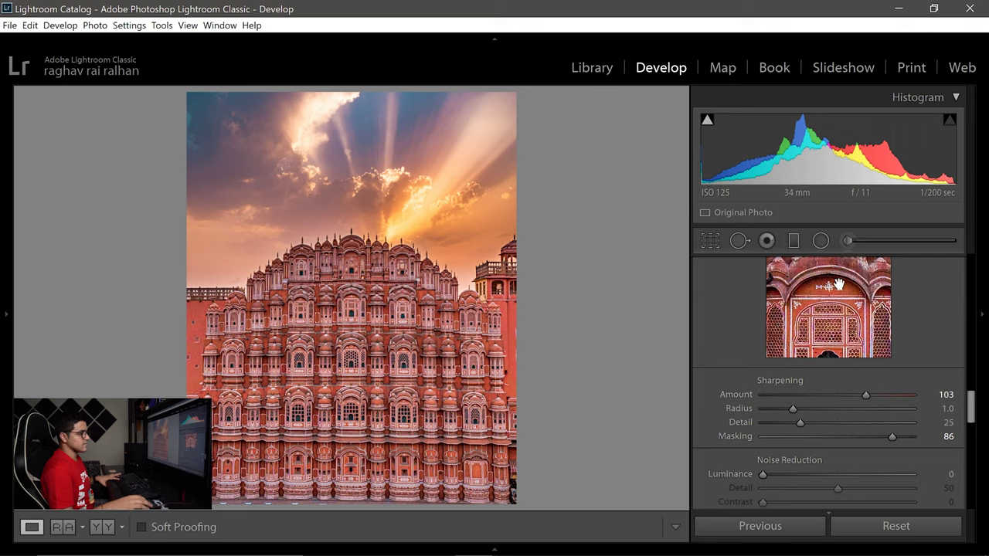
Set Luminance noise reduction to 20 and enable Remove Chromatic Aberration.
click(781, 475)
drag(785, 474, 791, 475)
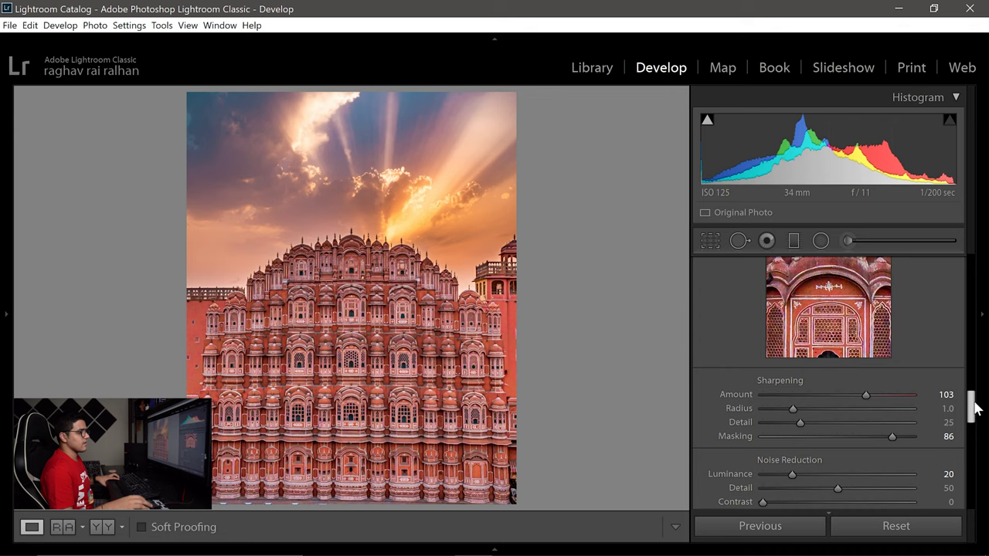
drag(973, 409, 974, 437)
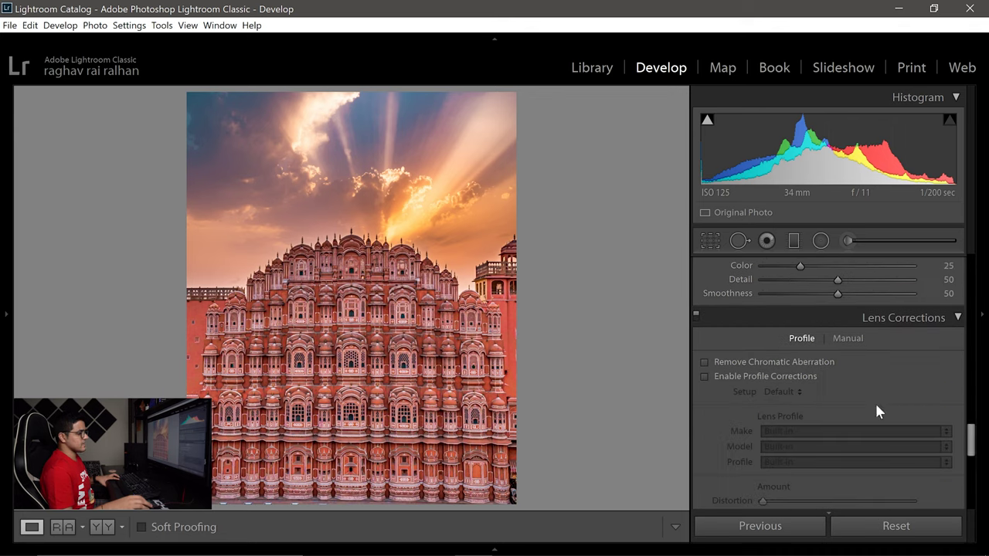
click(786, 363)
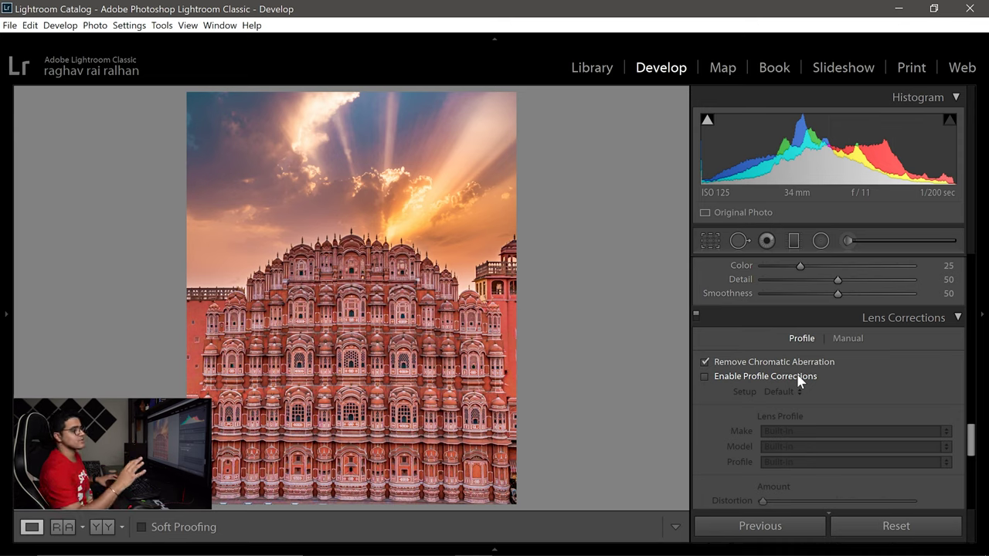
Enable the Sony FE 24-70mm f/2.8 GM lens profile with Distortion 0 and Vignetting 15.
click(799, 376)
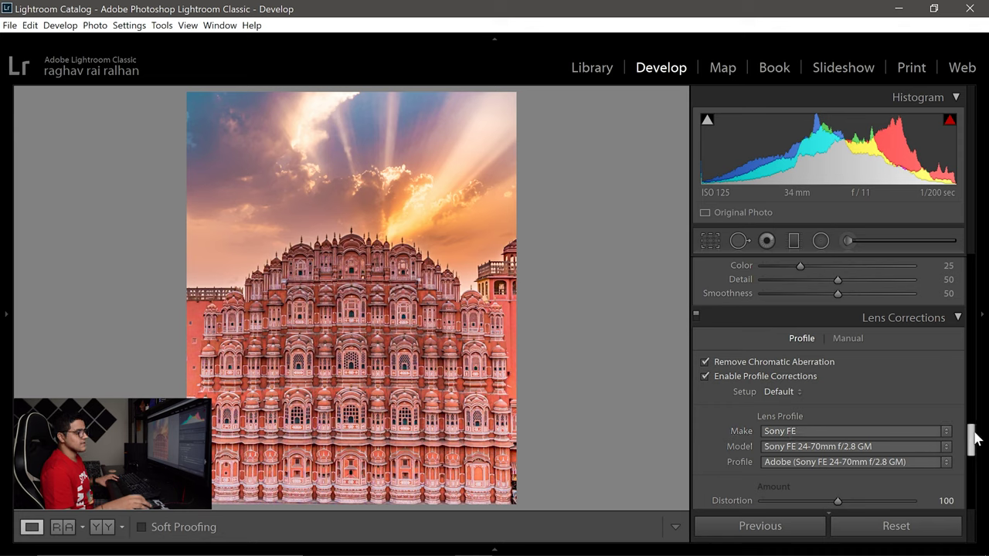
drag(971, 437, 971, 444)
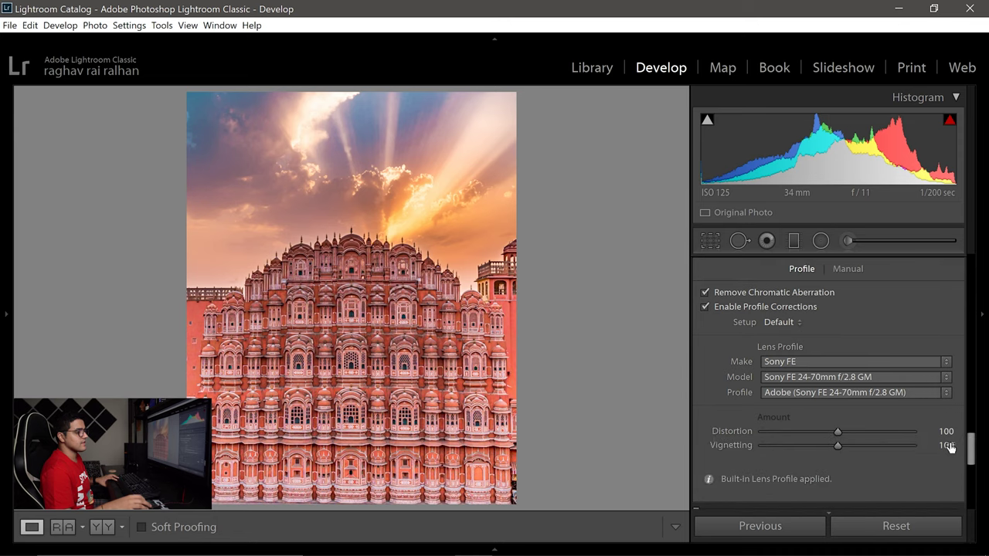
click(838, 433)
mouse_move(838, 433)
mouse_down()
mouse_move(742, 433)
mouse_move(912, 432)
mouse_move(705, 438)
mouse_up()
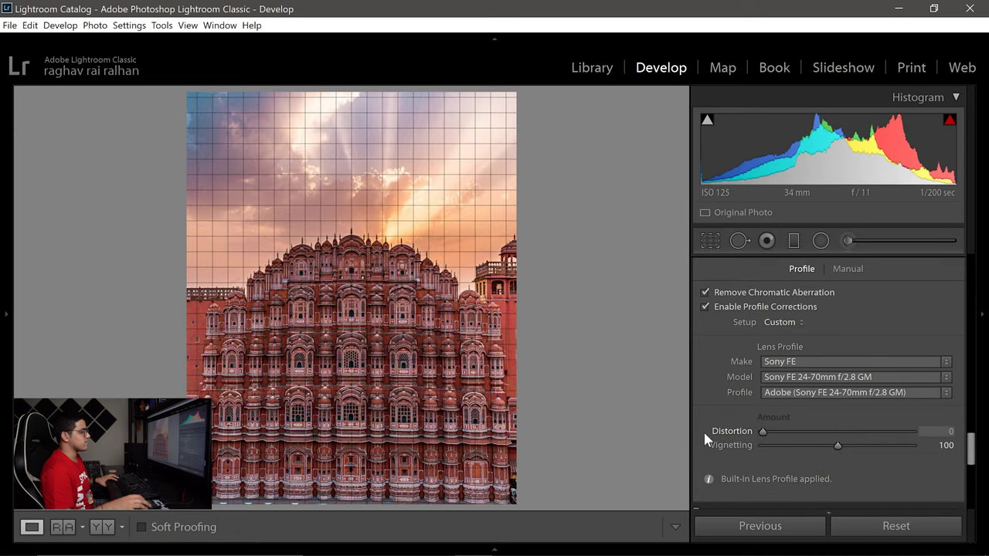
drag(710, 430, 706, 433)
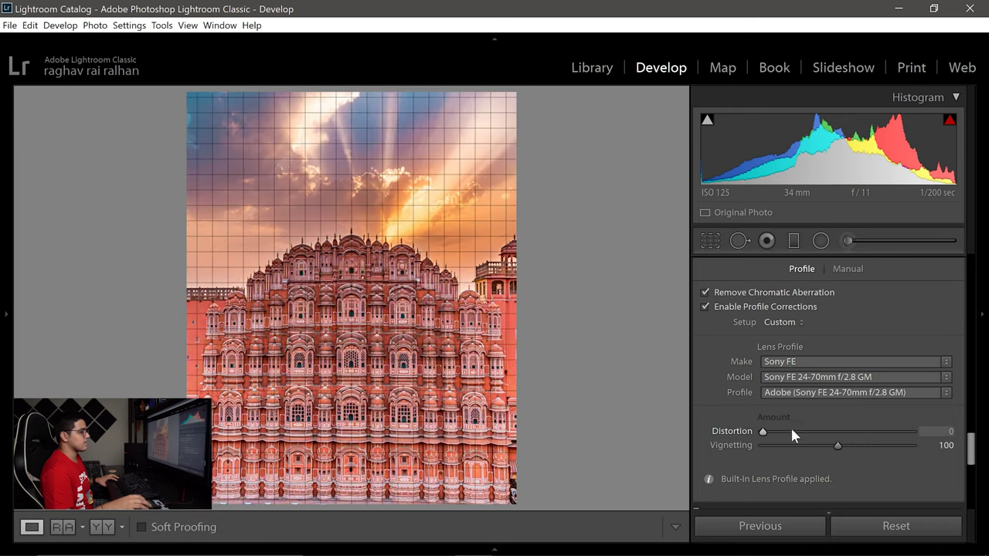
mouse_move(838, 445)
mouse_down()
mouse_move(926, 448)
mouse_move(717, 446)
mouse_move(776, 448)
mouse_up()
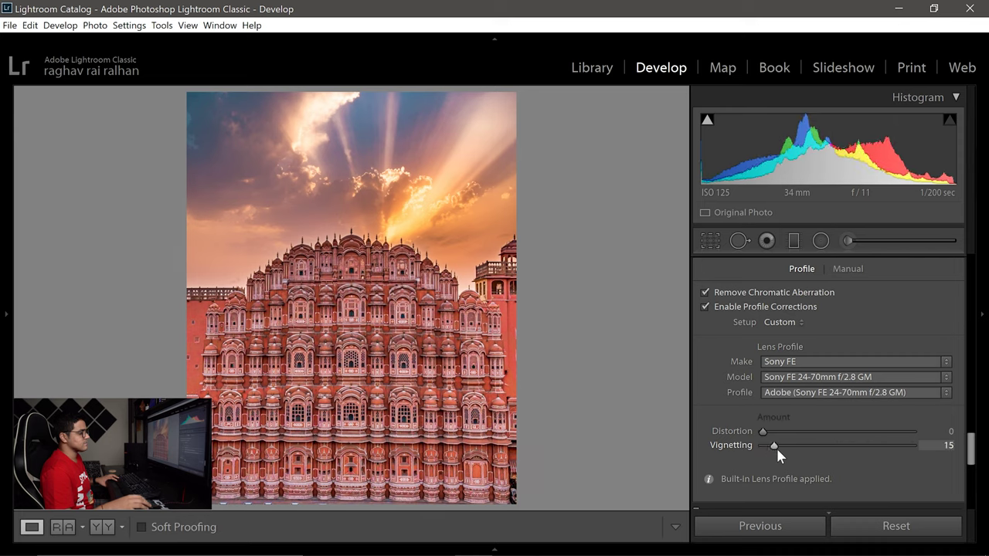
drag(971, 448, 972, 270)
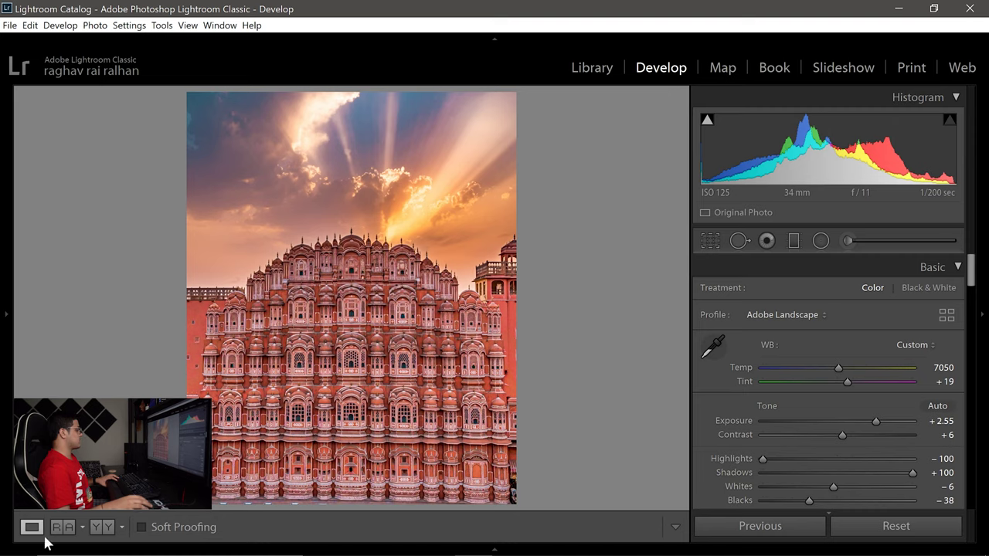
Compare the palace edit before/after, then open the mosque photo in Develop and reset it.
click(98, 528)
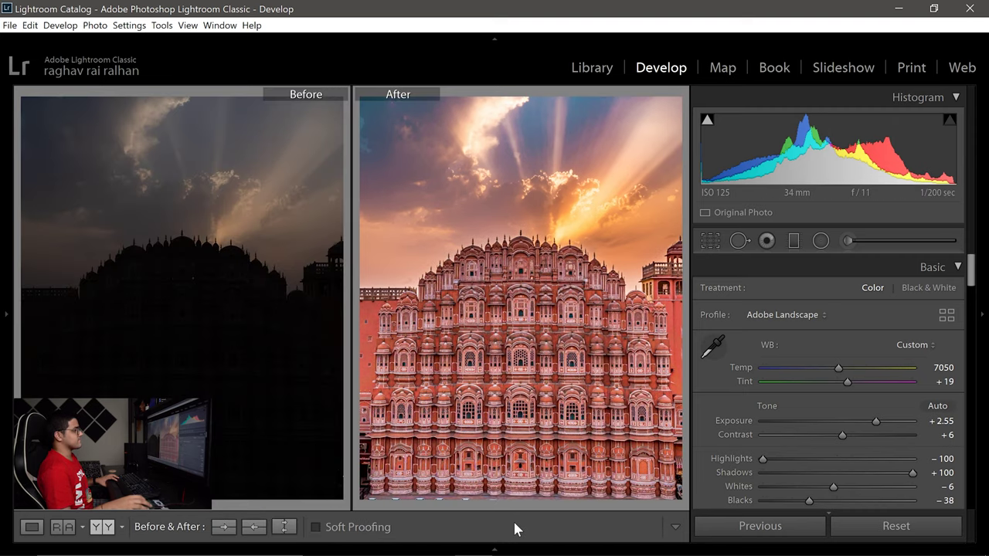
key(g)
click(221, 203)
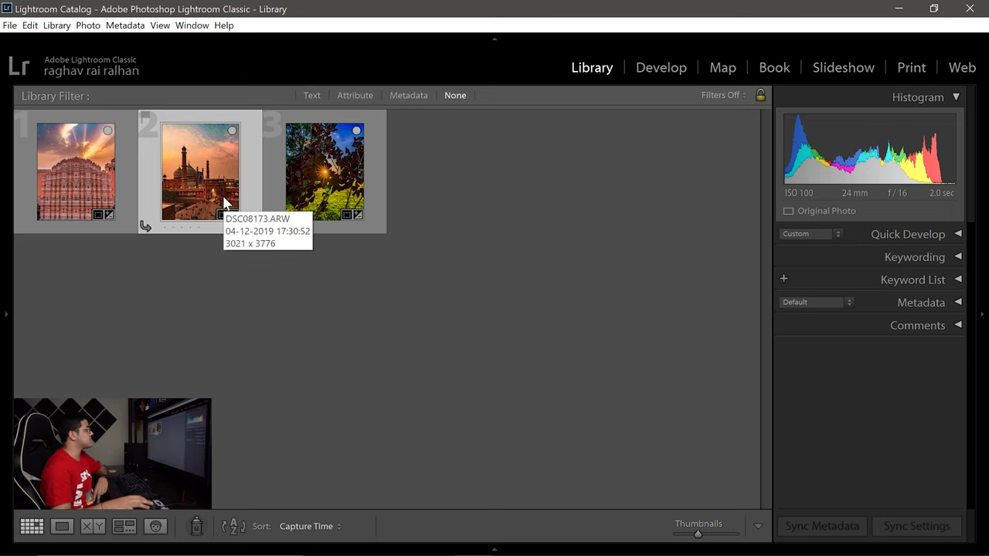
double_click(224, 203)
click(675, 69)
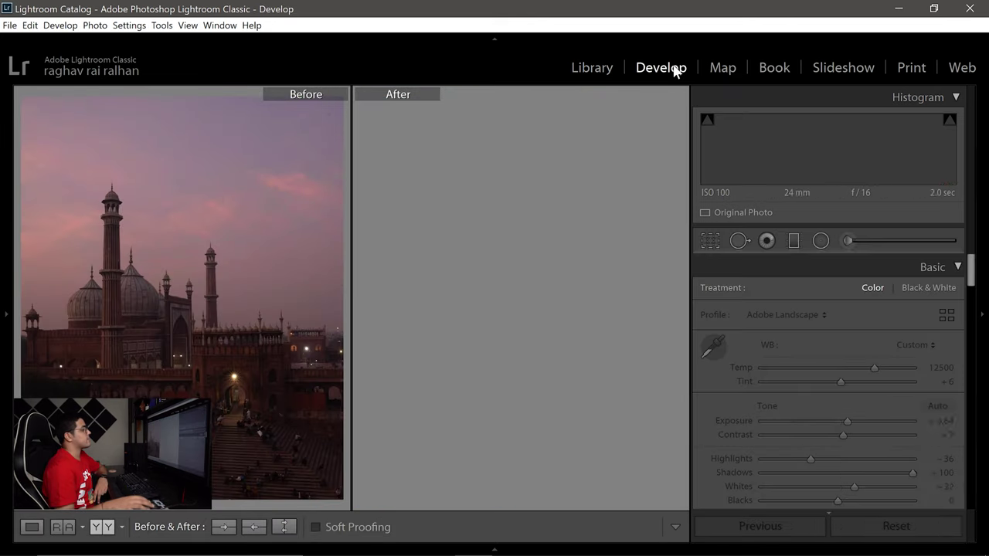
click(30, 527)
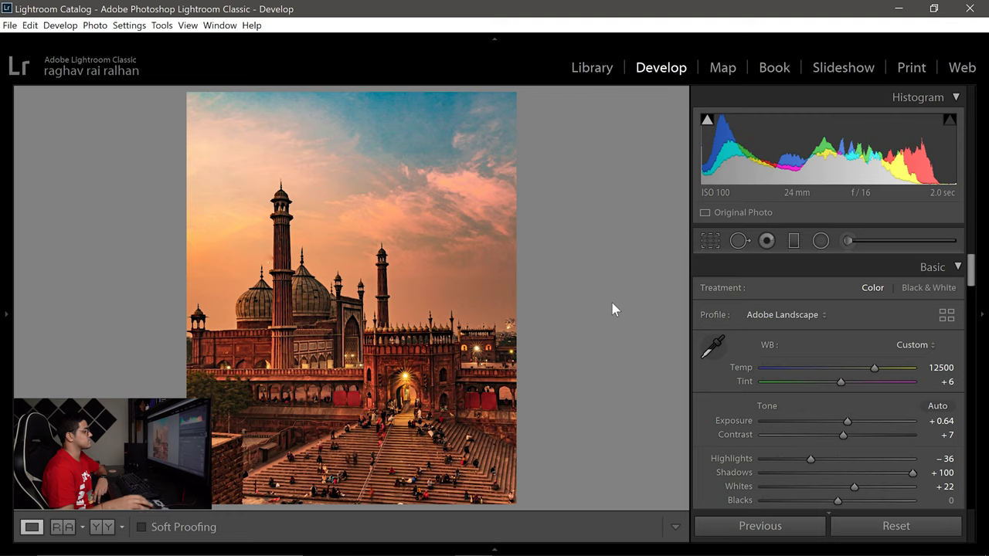
click(889, 527)
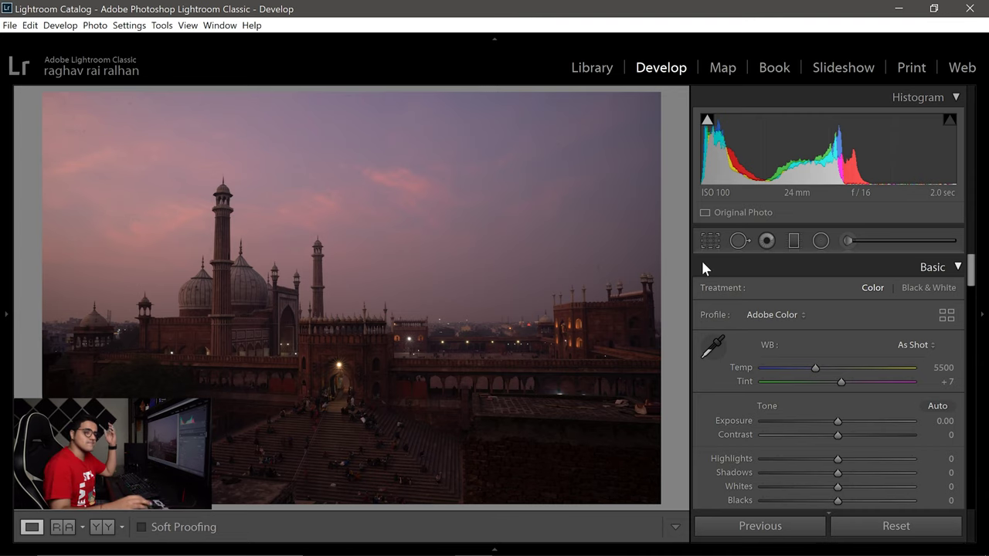
Crop the mosque photo to a 4 x 5 / 8 x 10 portrait framing the minarets and dome.
click(709, 240)
click(931, 290)
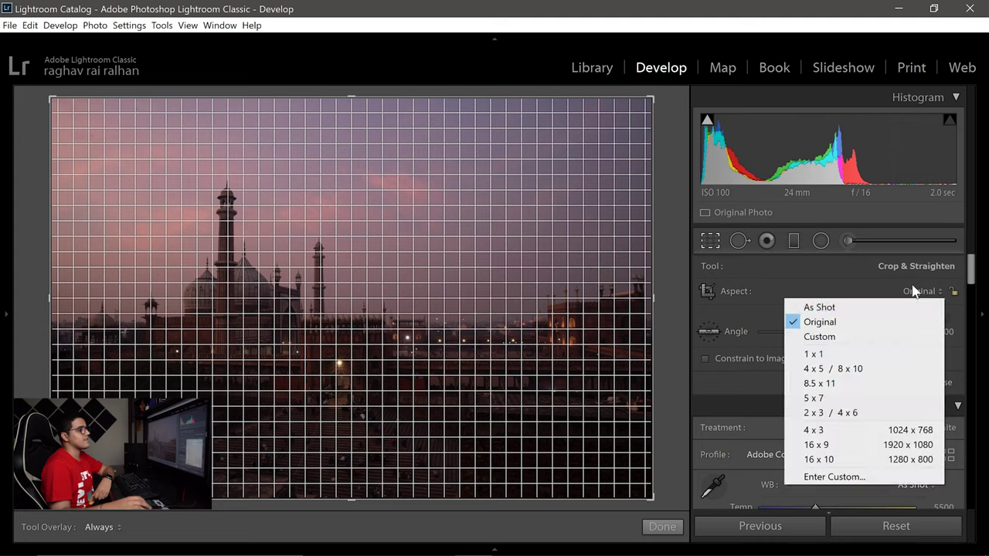
click(846, 368)
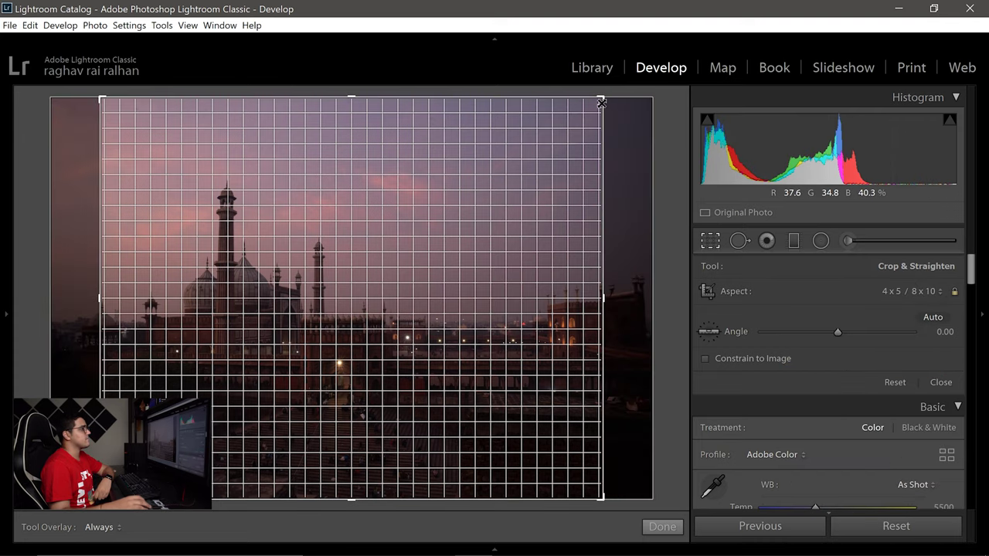
drag(608, 101, 483, 180)
drag(381, 268, 352, 280)
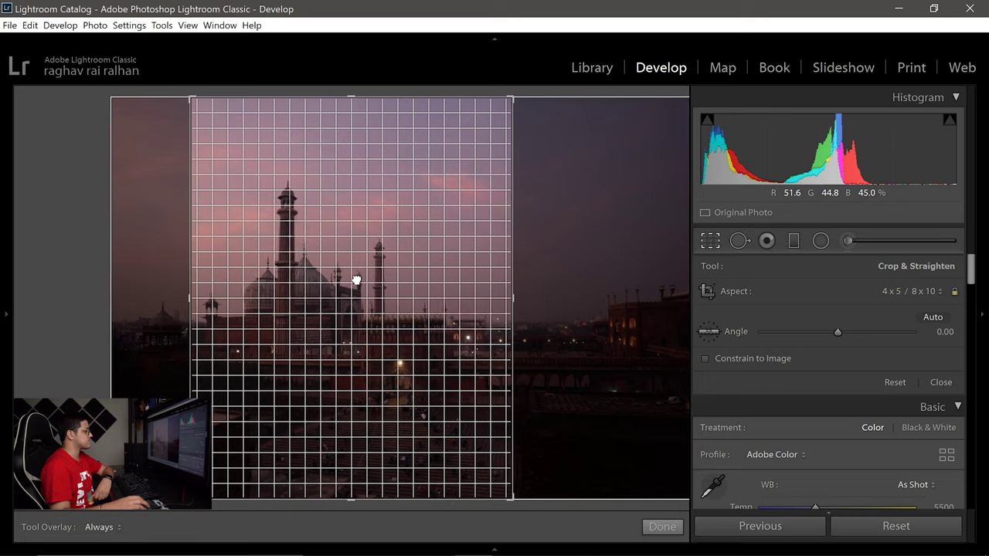
drag(352, 280, 363, 281)
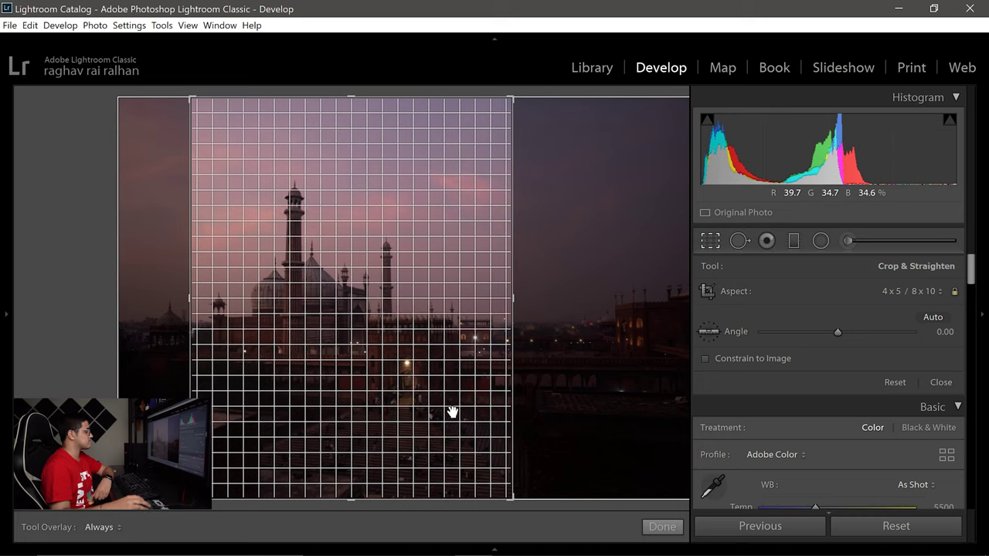
drag(348, 503, 348, 486)
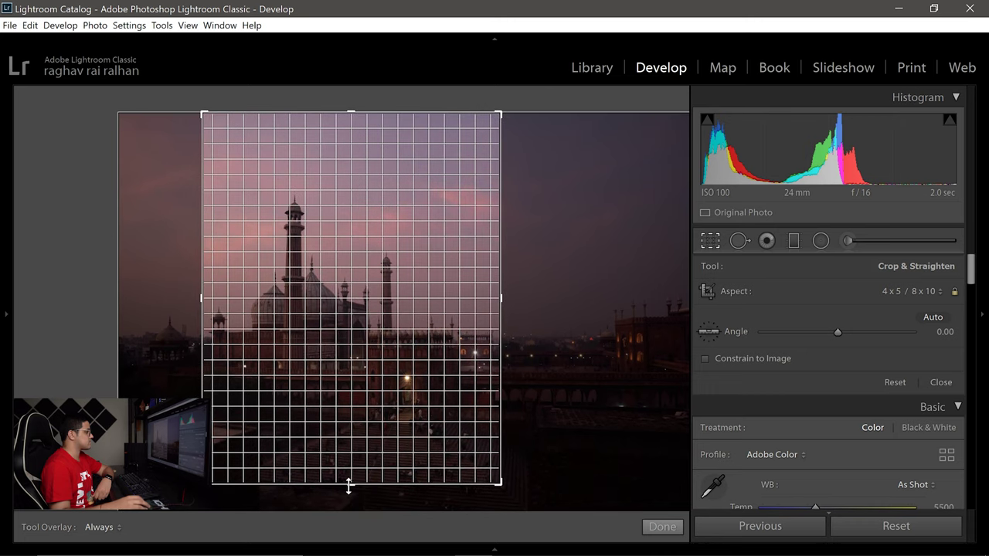
drag(371, 435, 365, 435)
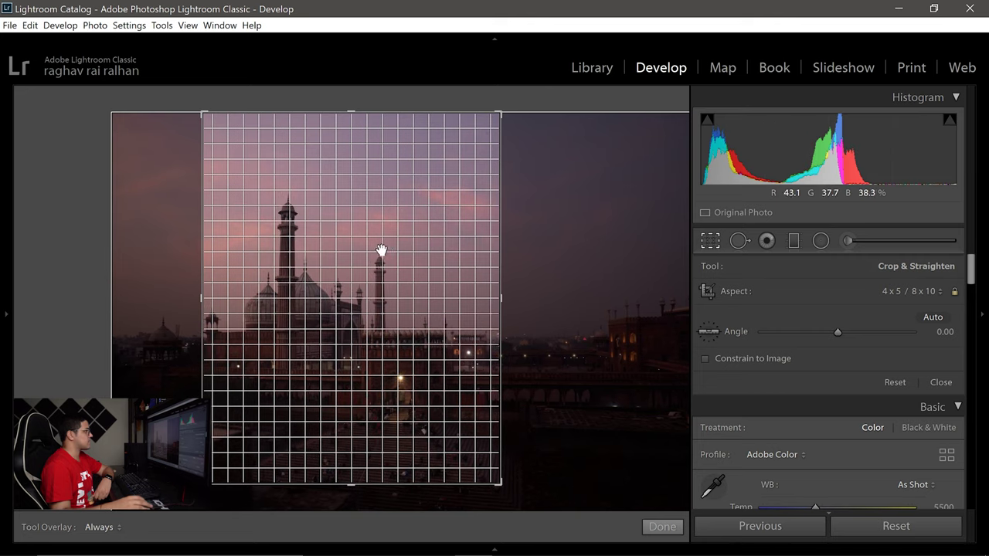
click(661, 527)
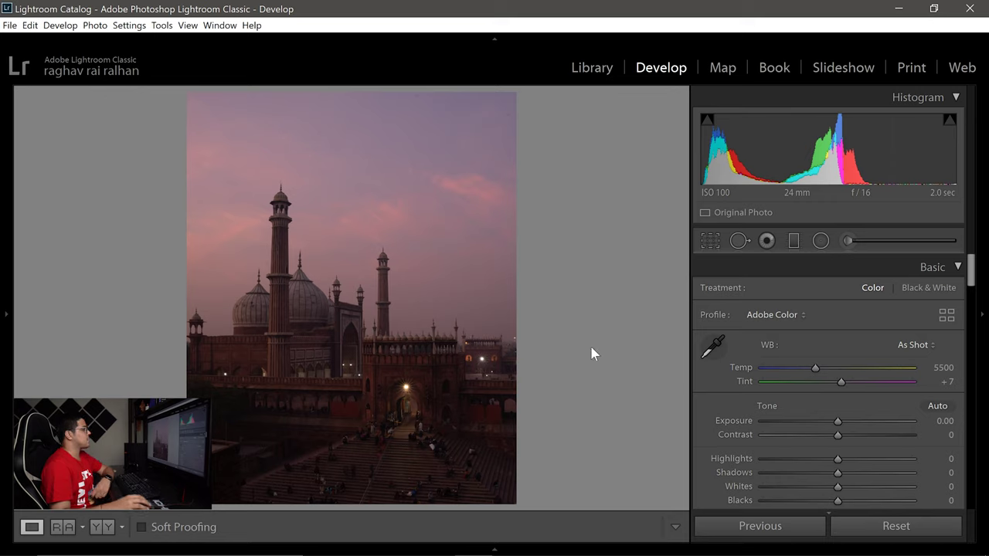
Apply the Adobe Landscape profile and Cloudy white balance with Temp set to 7000.
click(789, 319)
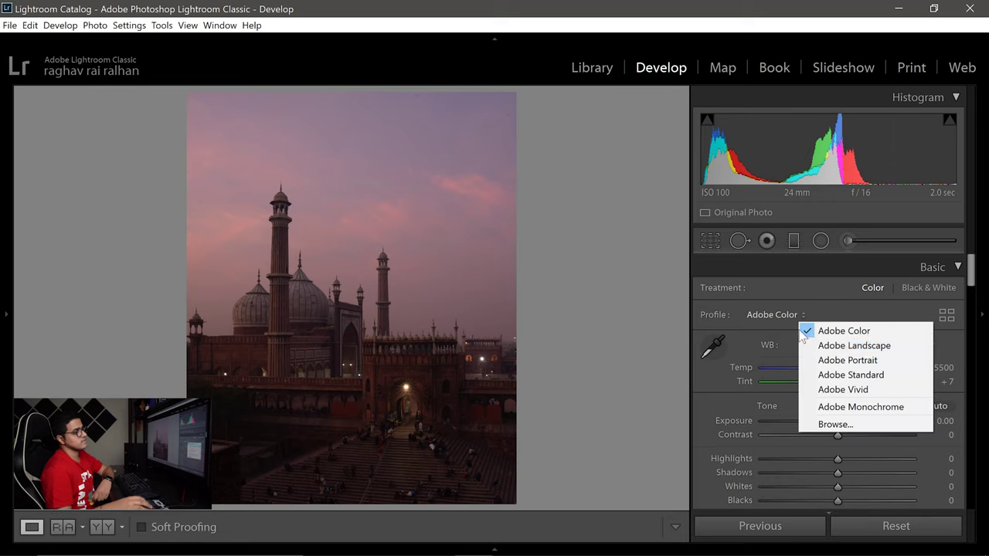
click(820, 343)
click(896, 347)
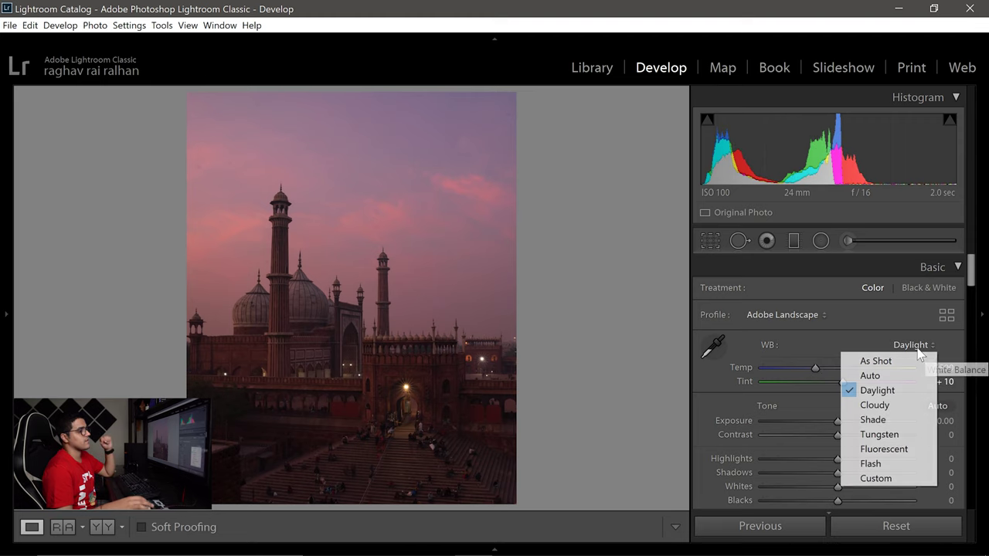
click(889, 410)
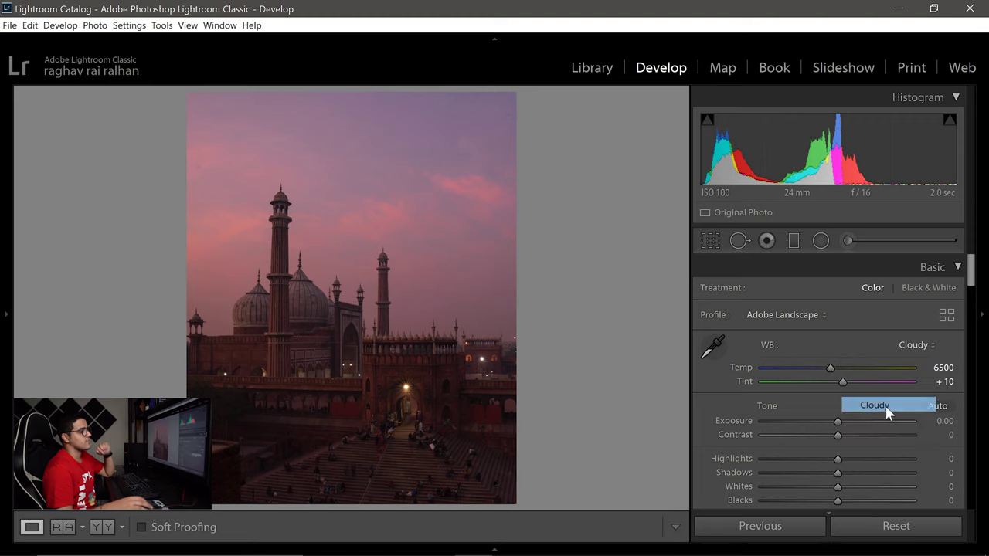
click(935, 369)
text(700)
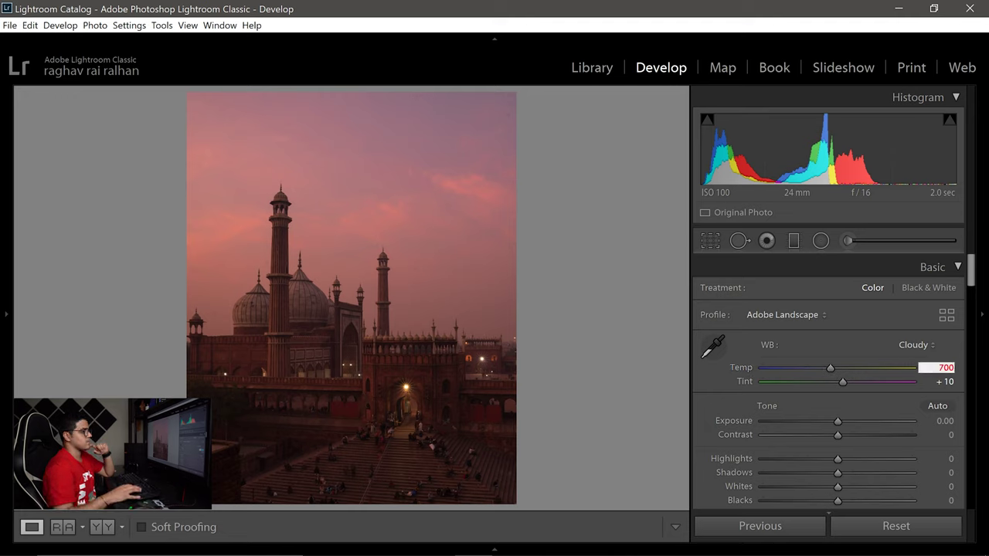
text(0)
key(Return)
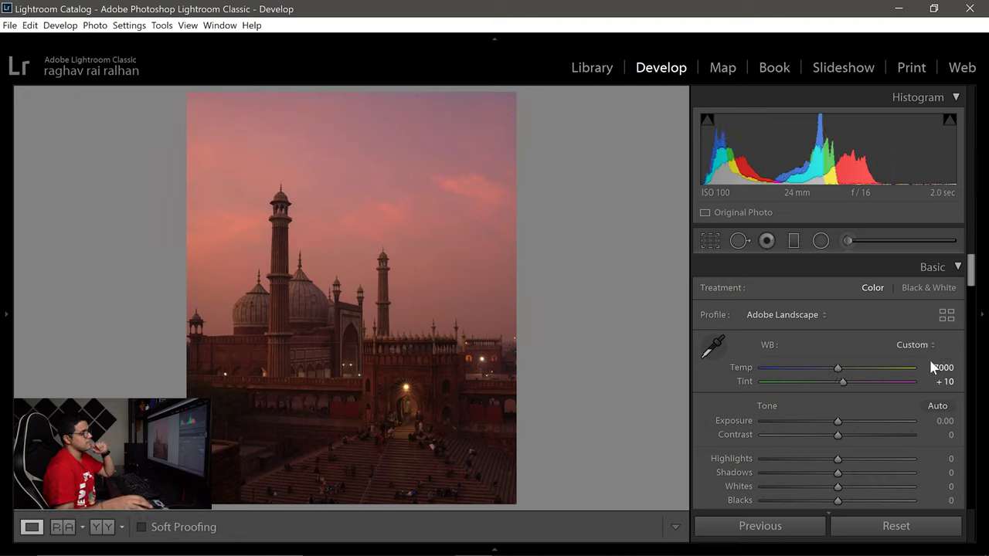
Apply Auto tone, then set Shadows +51, Highlights −87, Contrast +28, Whites +23, Blacks −14.
click(935, 406)
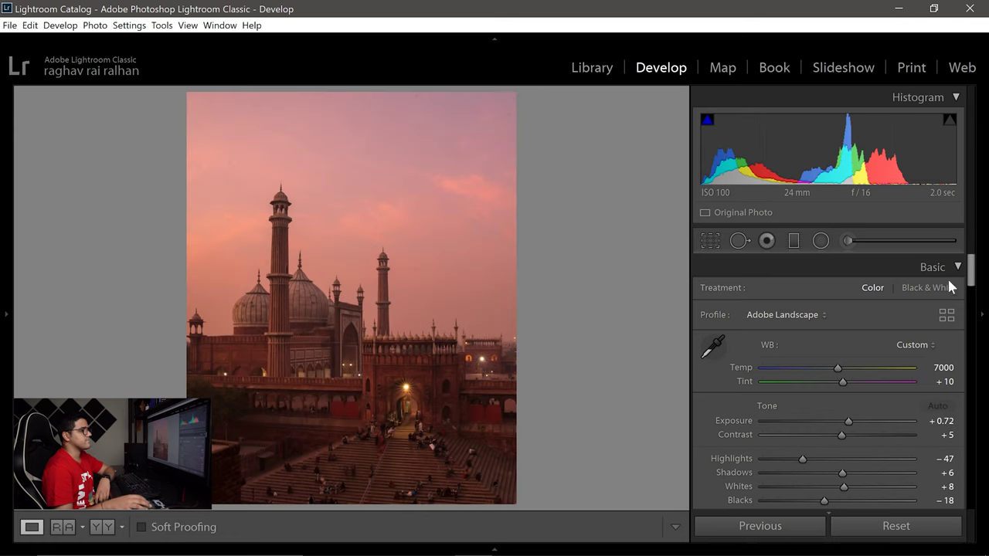
drag(971, 276, 973, 287)
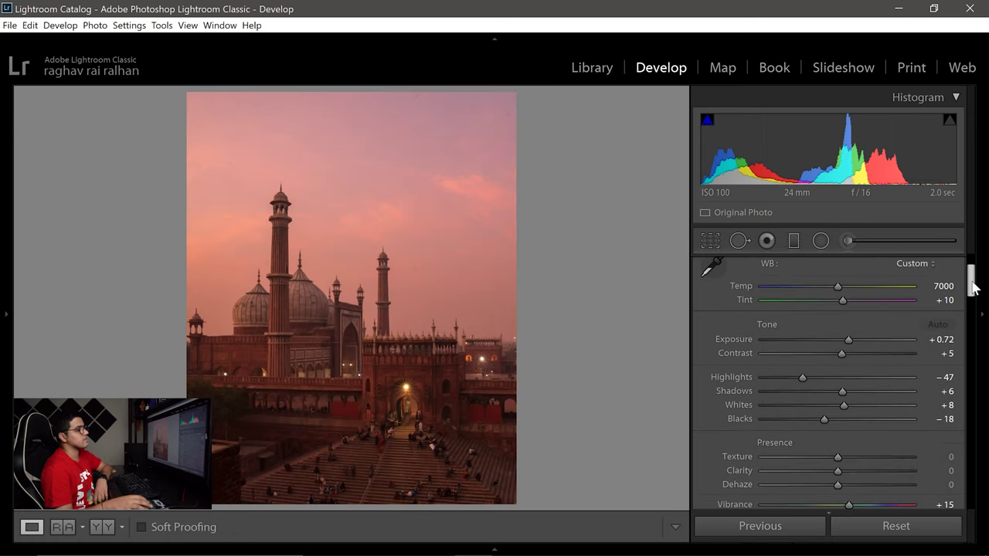
click(872, 390)
drag(873, 393, 876, 392)
drag(802, 377, 771, 377)
drag(865, 354, 857, 356)
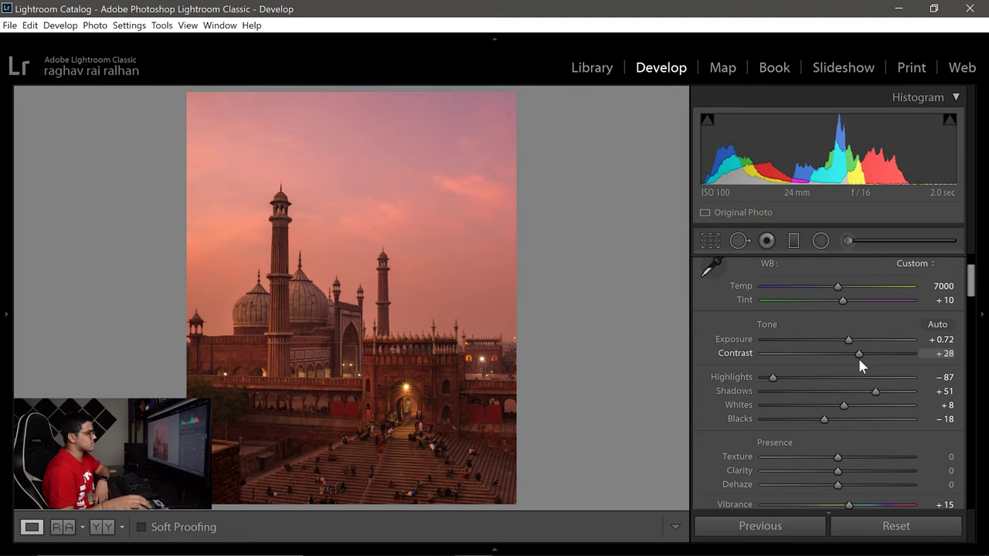
click(856, 404)
mouse_move(856, 403)
mouse_down()
mouse_move(843, 401)
mouse_move(855, 405)
mouse_move(832, 420)
mouse_up()
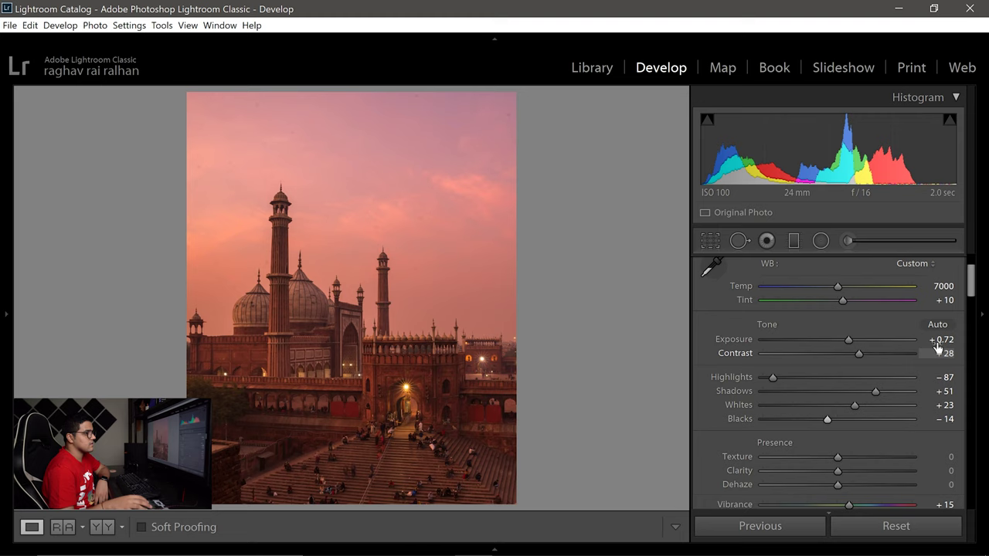
scroll(964, 309, down, 3)
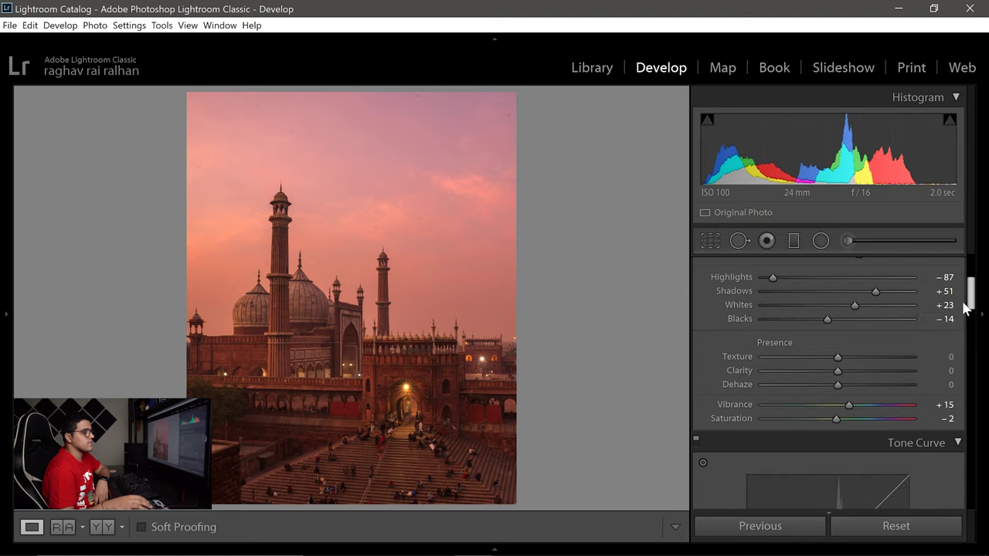
Set Dehaze to +31 and compare the photo with and without it.
click(862, 385)
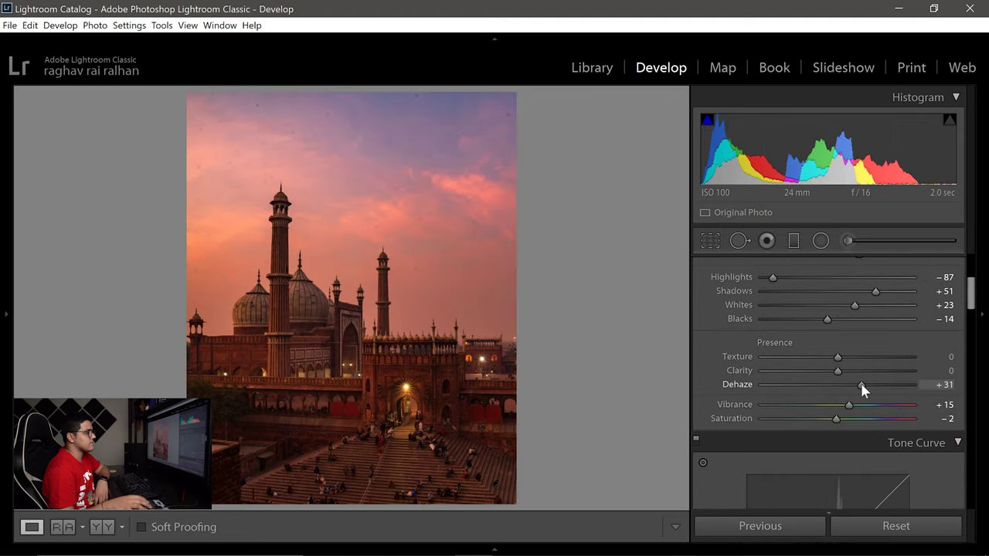
key(backslash)
key(backslash)
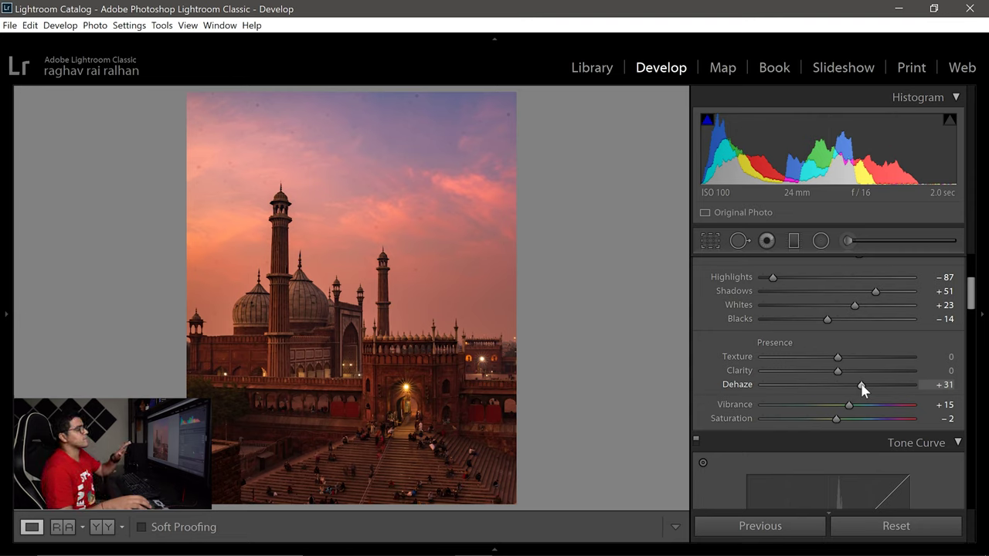
double_click(860, 384)
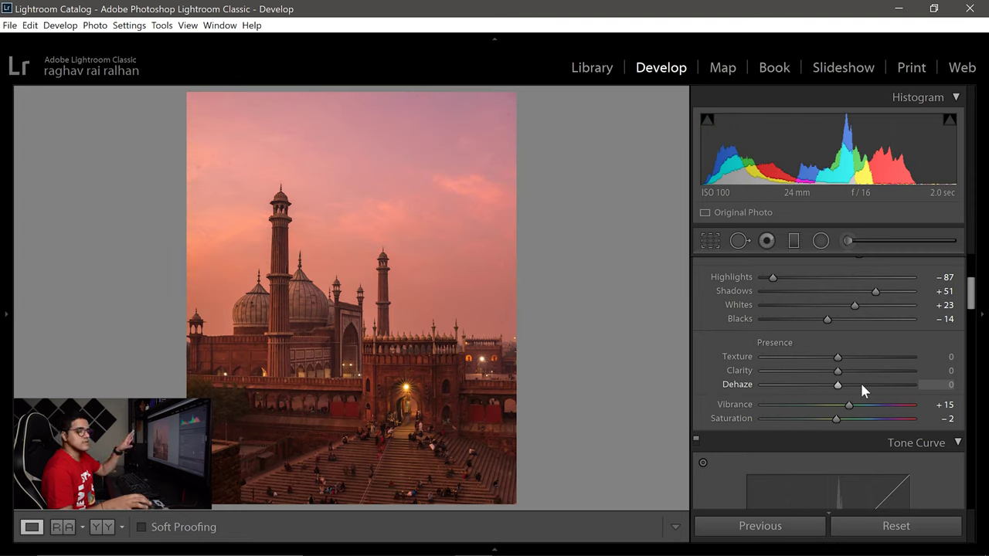
click(862, 385)
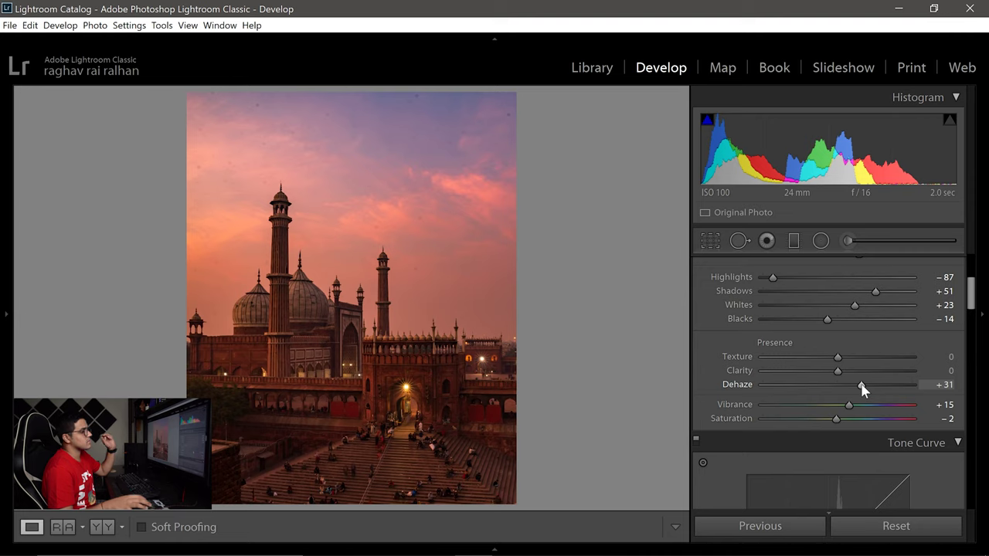
double_click(862, 384)
click(862, 384)
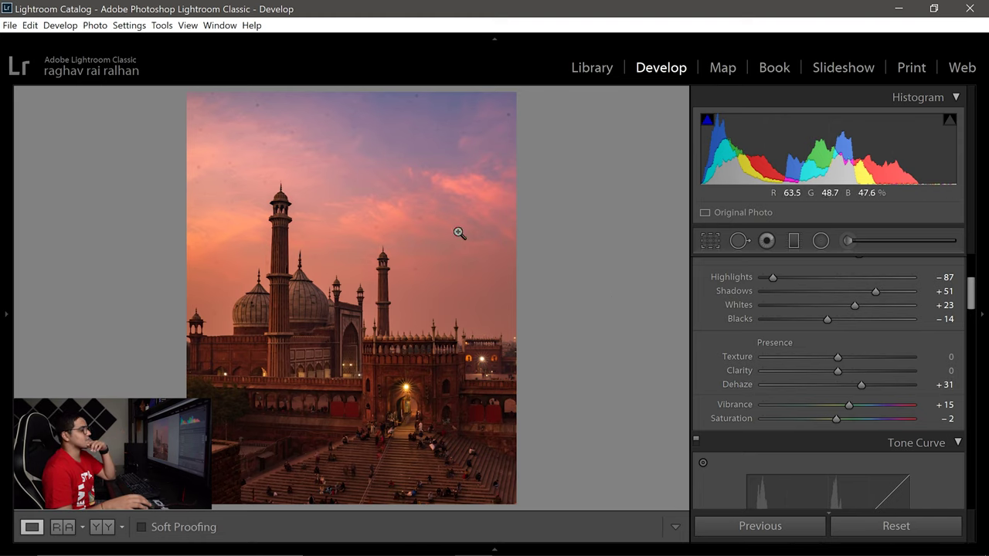
Set Clarity to +40, Texture to +67 and Vibrance to +54.
click(869, 372)
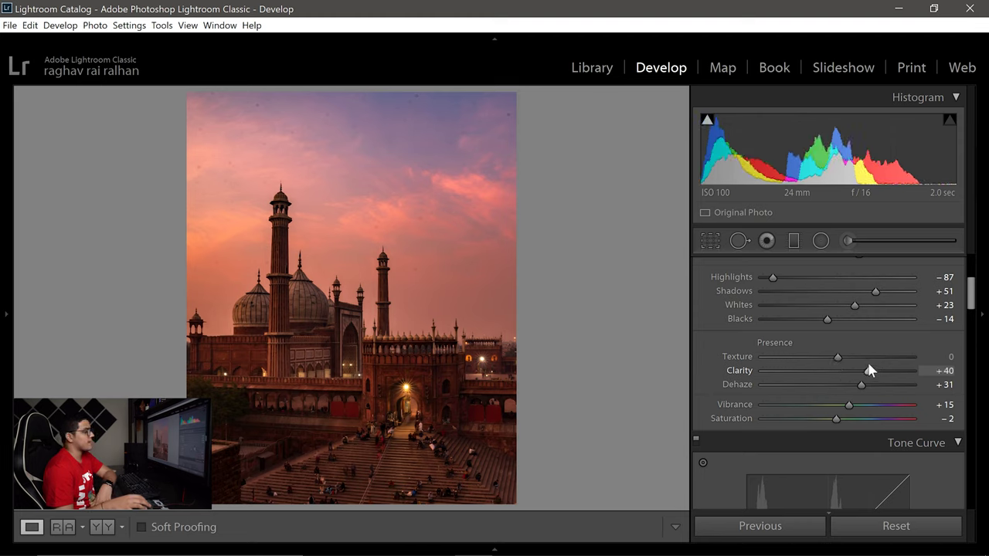
drag(872, 357, 889, 366)
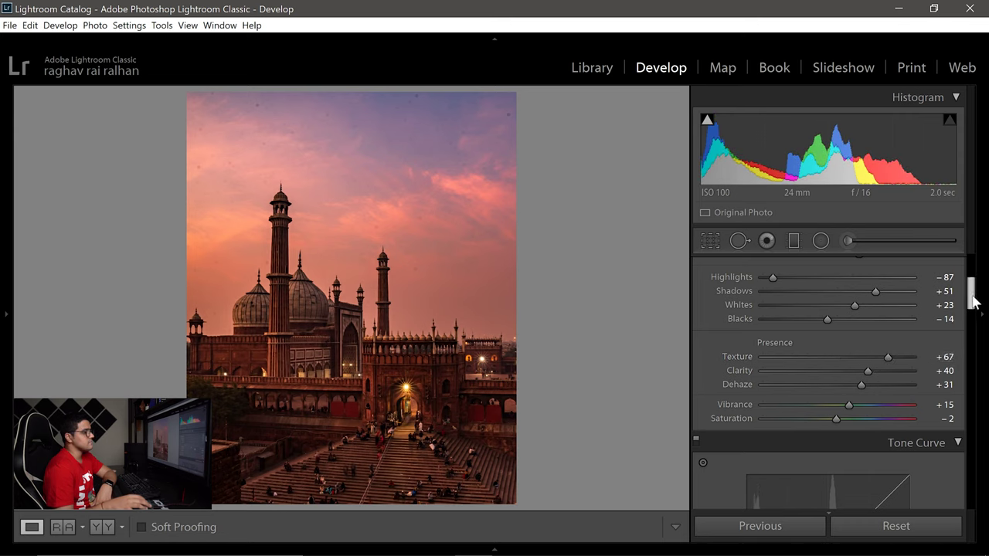
drag(973, 302, 973, 309)
click(877, 359)
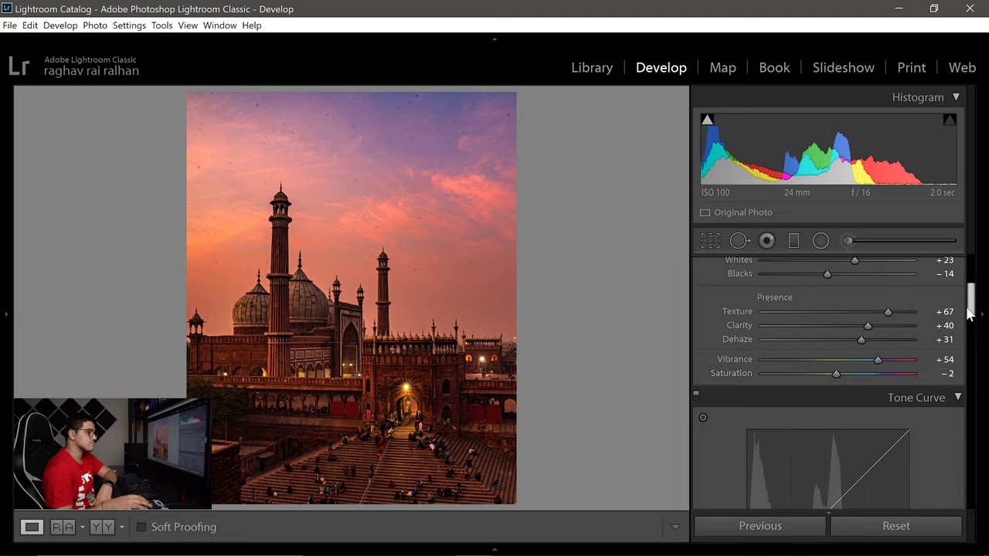
Set Tone Curve regions to Highlights +26, Lights −13, Darks +13, Shadows +33.
drag(970, 309, 964, 346)
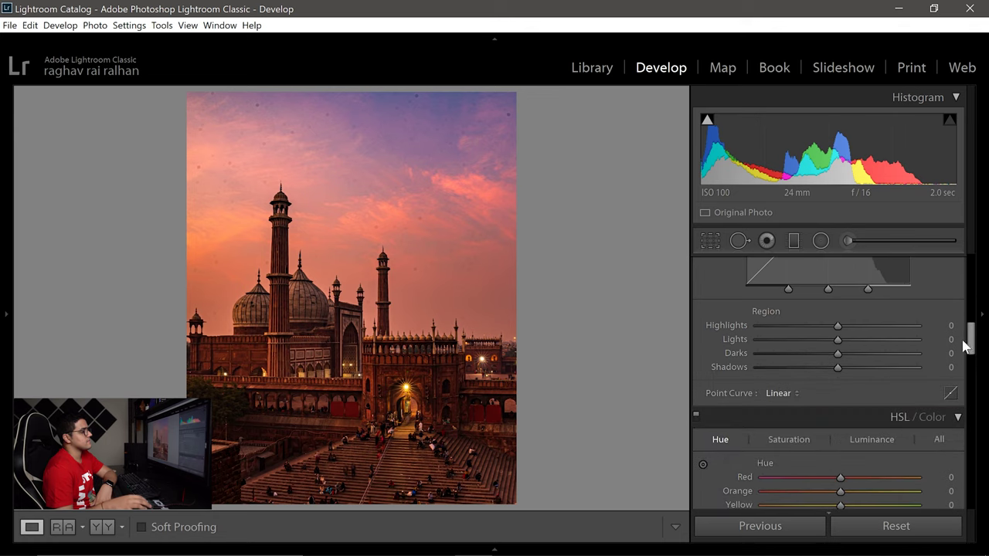
mouse_move(836, 327)
mouse_down()
mouse_move(854, 330)
mouse_move(826, 342)
mouse_move(864, 368)
mouse_up()
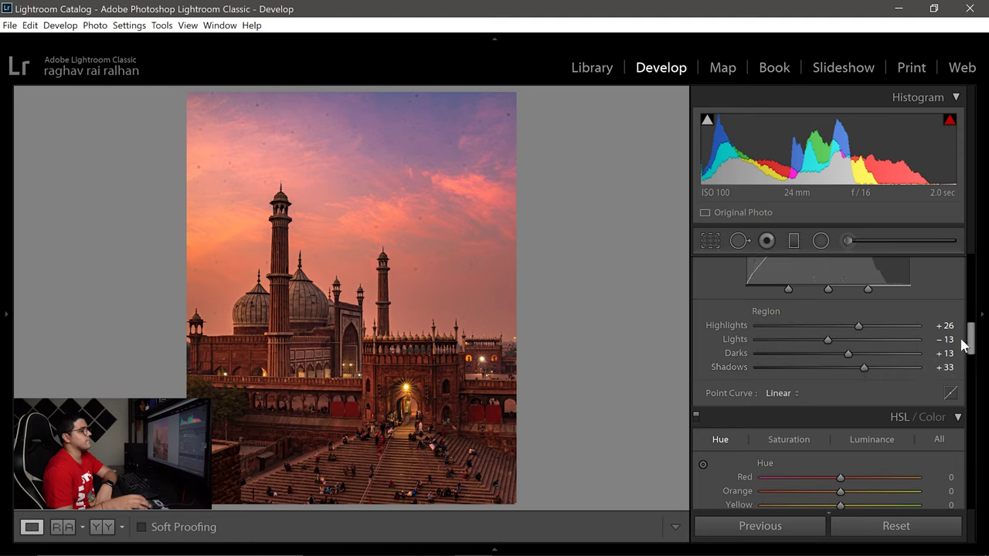
drag(972, 340, 972, 359)
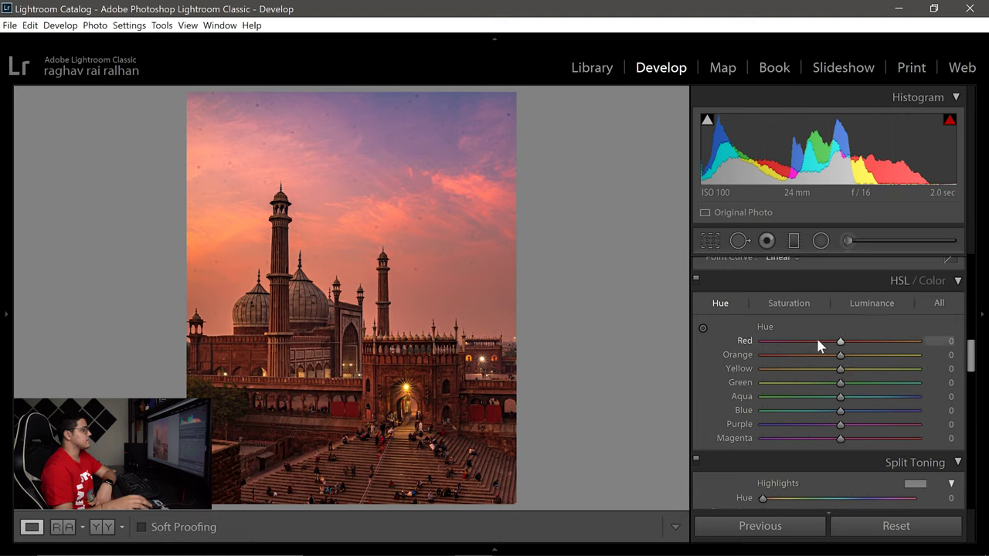
Shift hues Red −12, Orange +20, Yellow −21, and raise luminance Red +28, Orange +14, Yellow +30.
drag(838, 341, 829, 341)
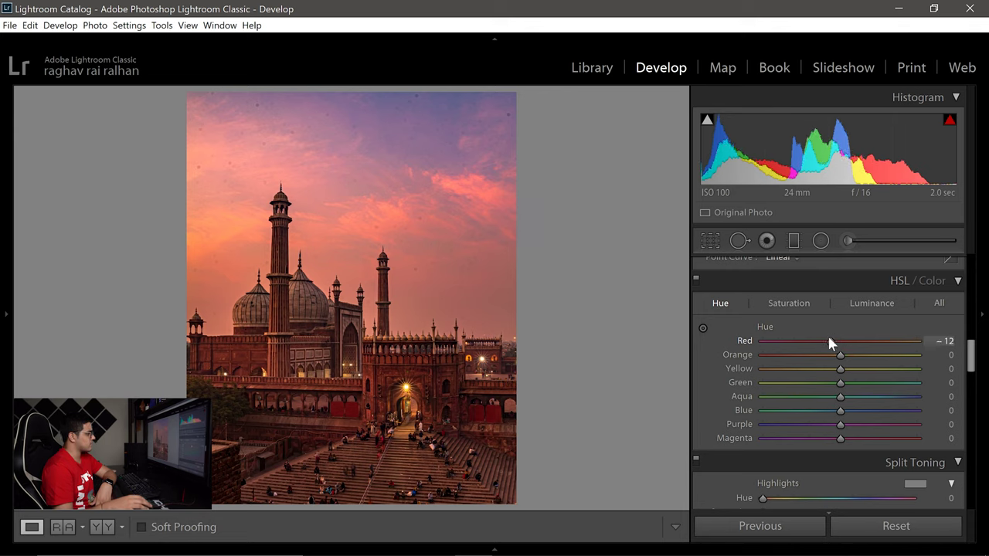
mouse_move(840, 355)
mouse_down()
mouse_move(858, 354)
mouse_move(823, 368)
mouse_up()
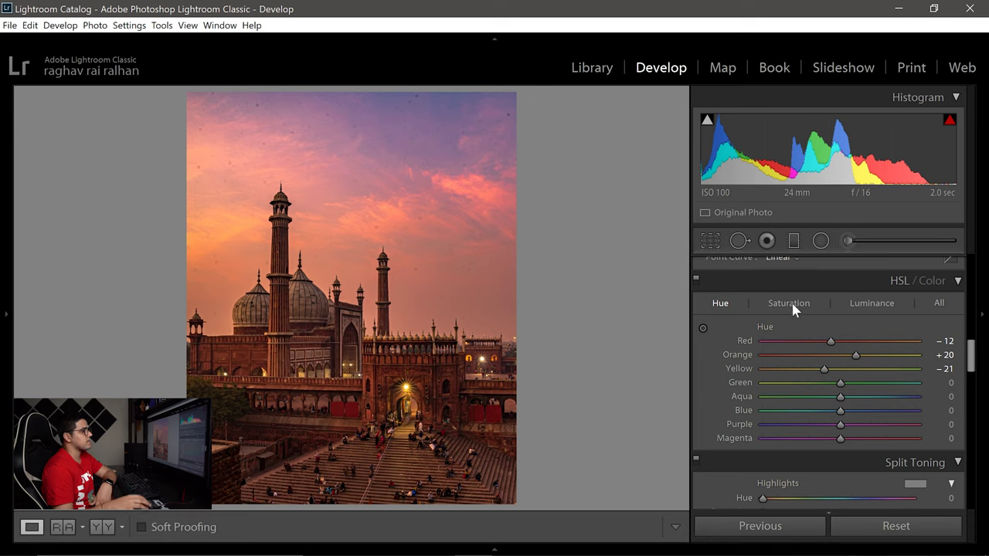
click(860, 302)
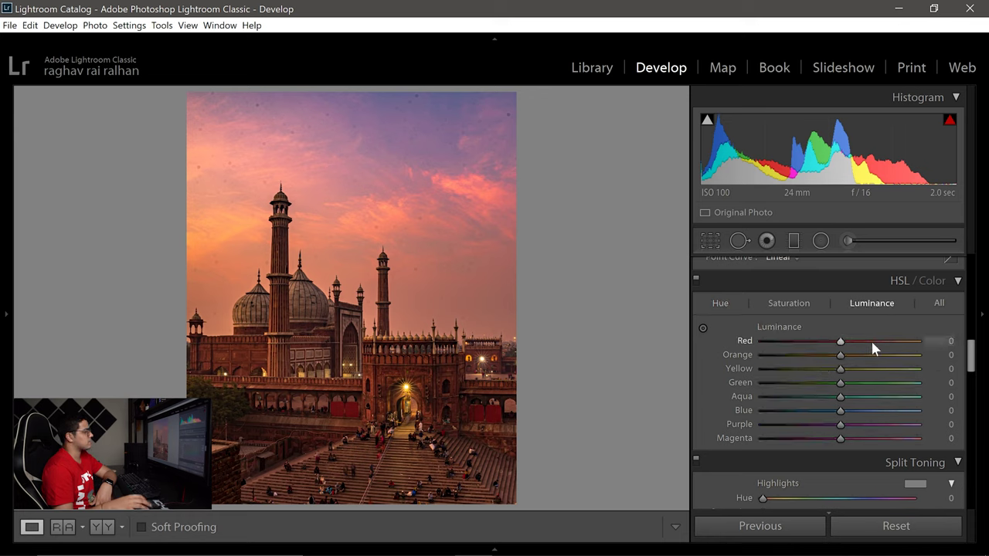
click(873, 341)
drag(873, 342, 851, 355)
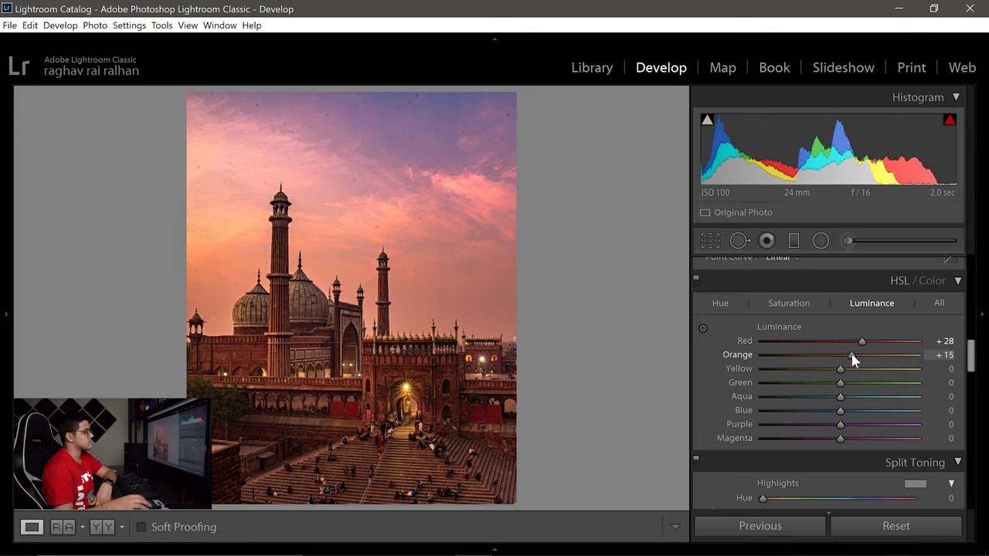
drag(859, 369, 863, 370)
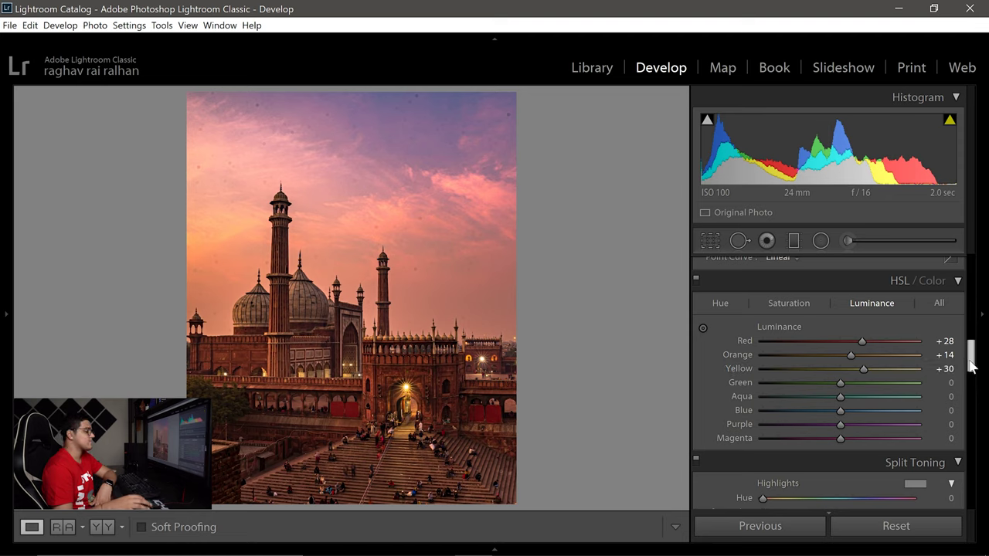
In the Detail panel, set Sharpening Amount to 96 and Luminance noise reduction to 15.
drag(971, 367, 975, 418)
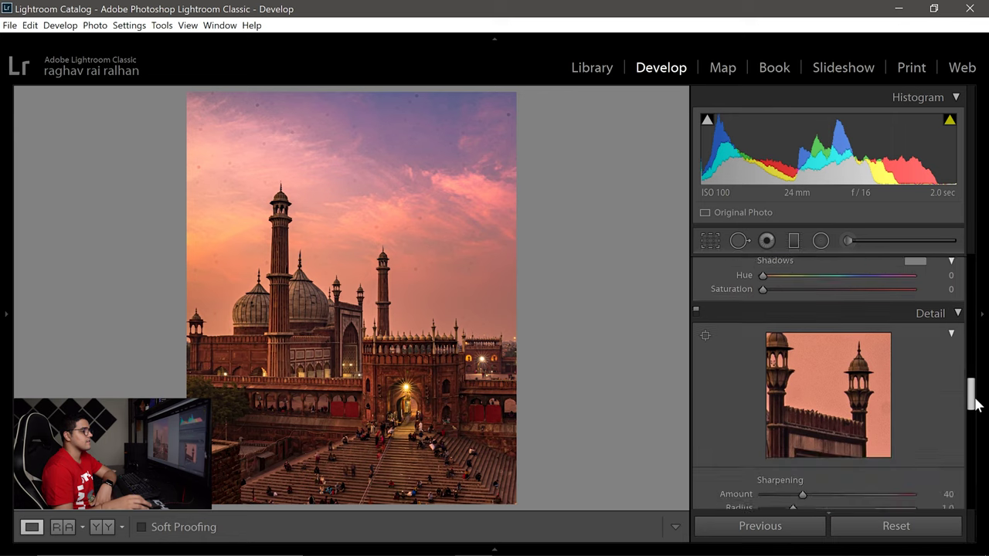
click(857, 376)
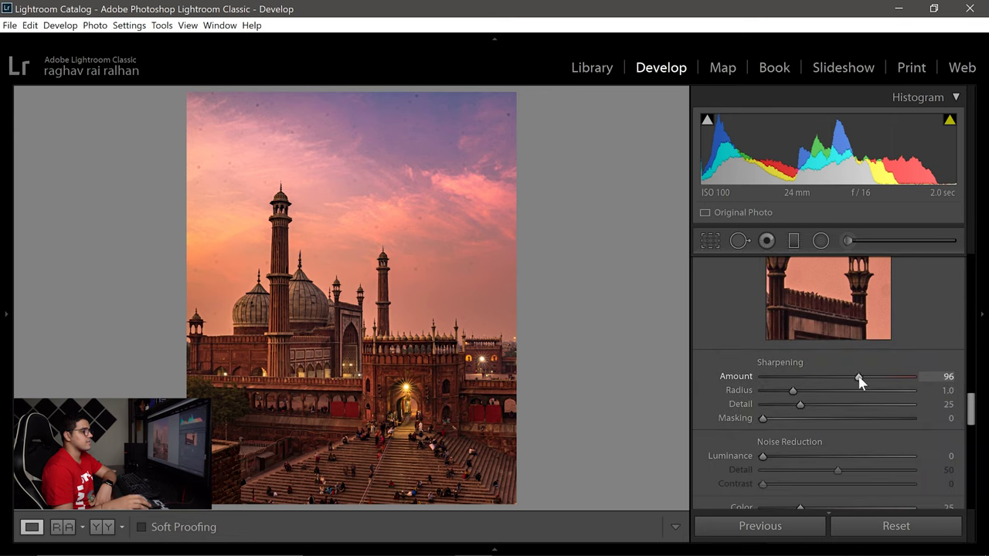
click(784, 456)
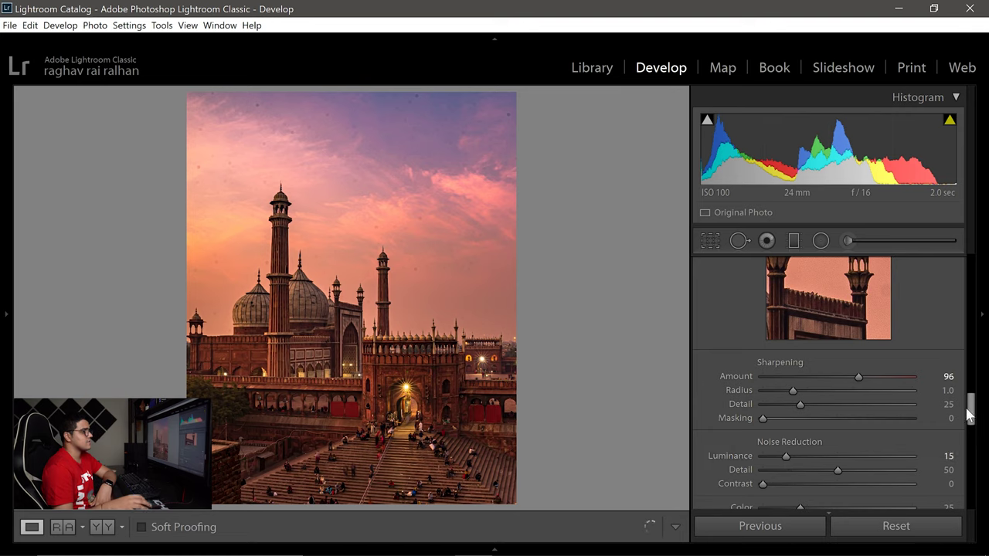
drag(971, 416, 962, 264)
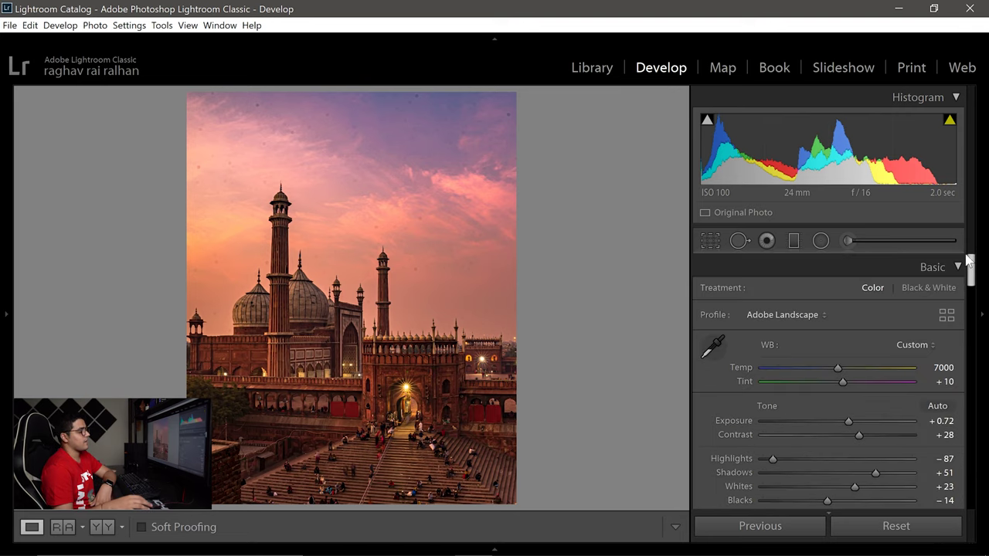
Place a Dehaze 26 graduated filter dragged down from the sky to the roofline.
click(795, 241)
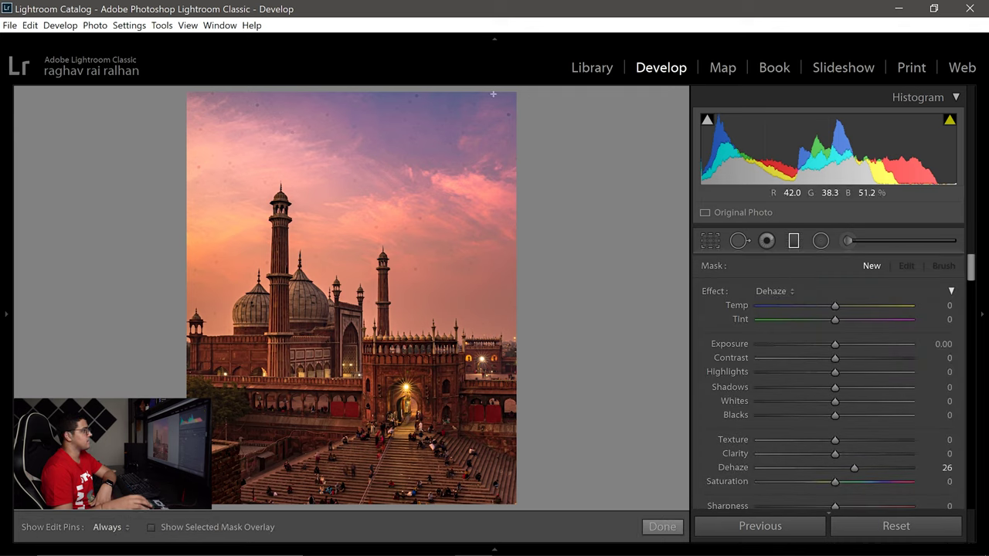
mouse_move(489, 90)
mouse_down()
mouse_move(319, 390)
mouse_move(368, 372)
mouse_up()
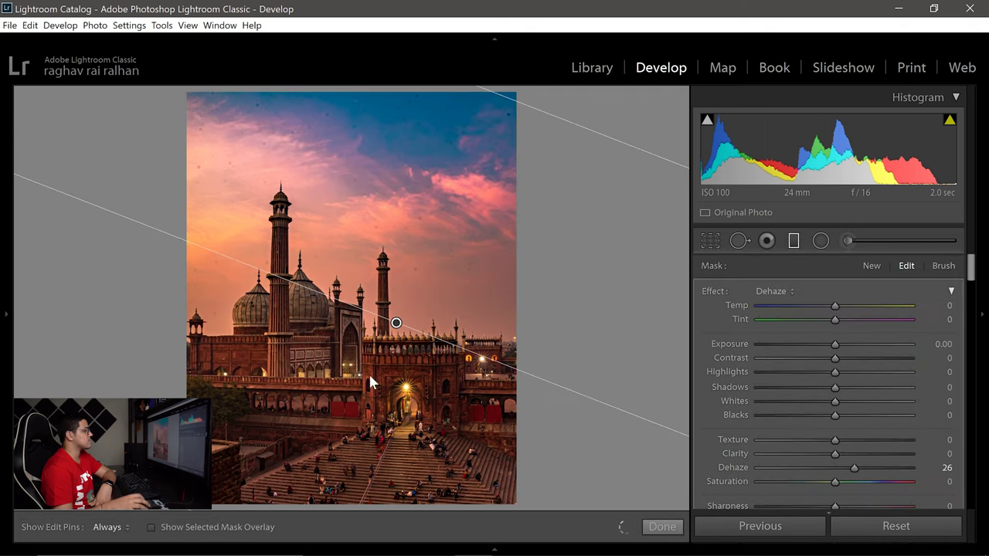
mouse_move(399, 324)
mouse_down()
mouse_move(364, 359)
mouse_move(391, 327)
mouse_move(372, 320)
mouse_up()
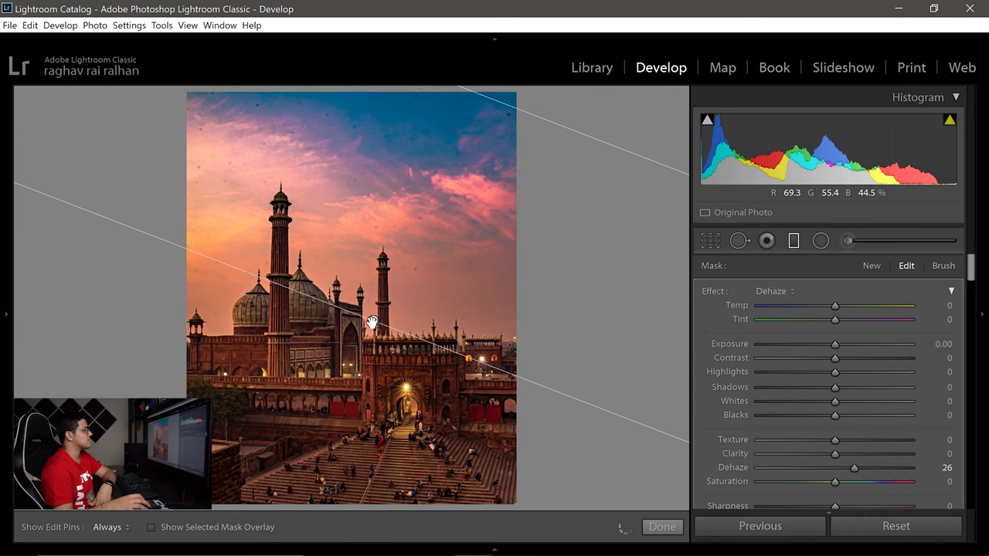
scroll(854, 352, down, 2)
scroll(854, 351, down, 4)
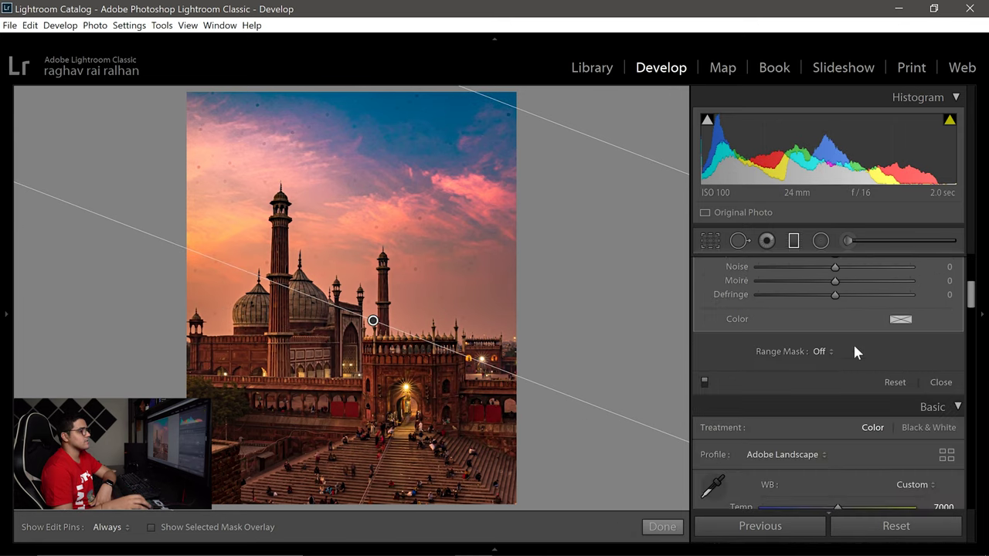
Limit the gradient with a Luminance range mask of 89/100 and finish the filter.
click(823, 352)
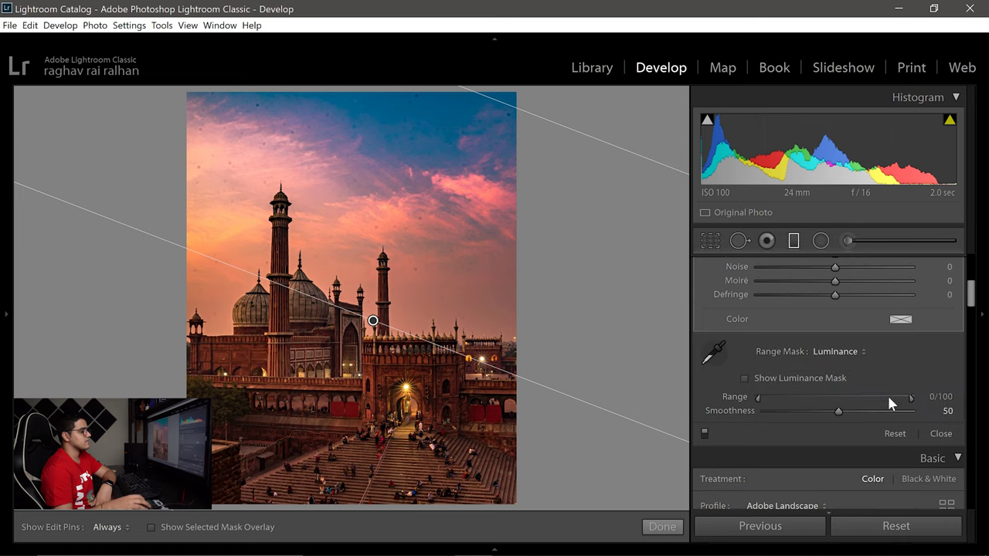
click(253, 528)
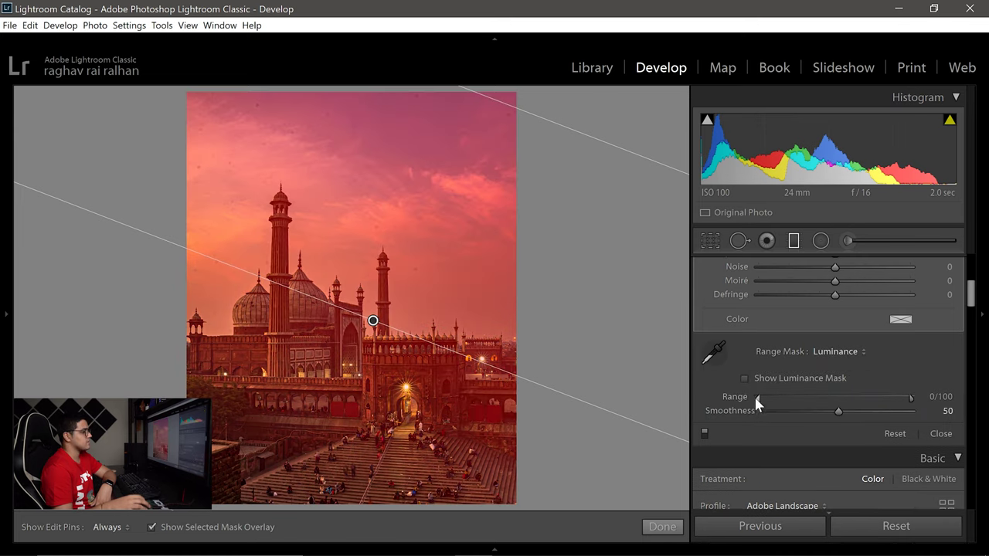
drag(757, 398, 891, 401)
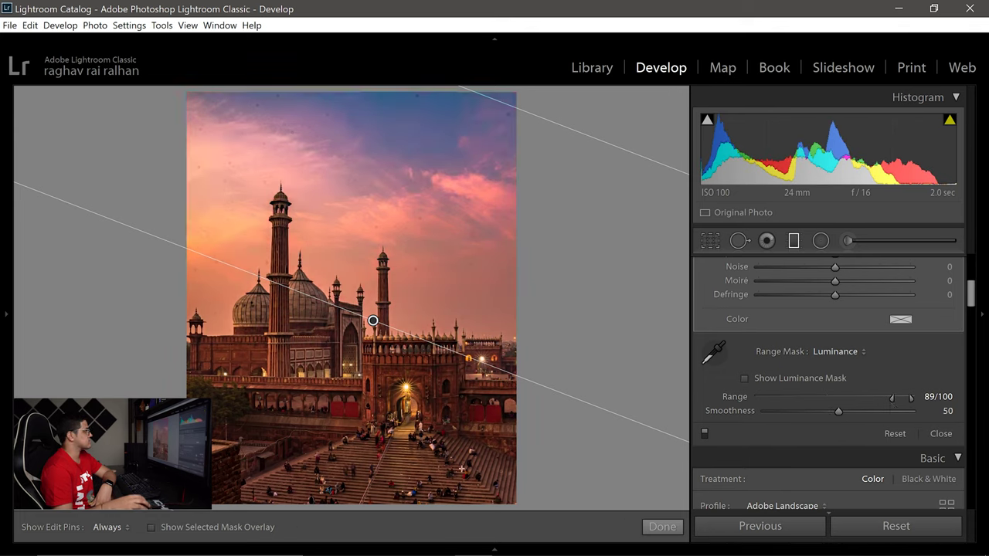
click(663, 526)
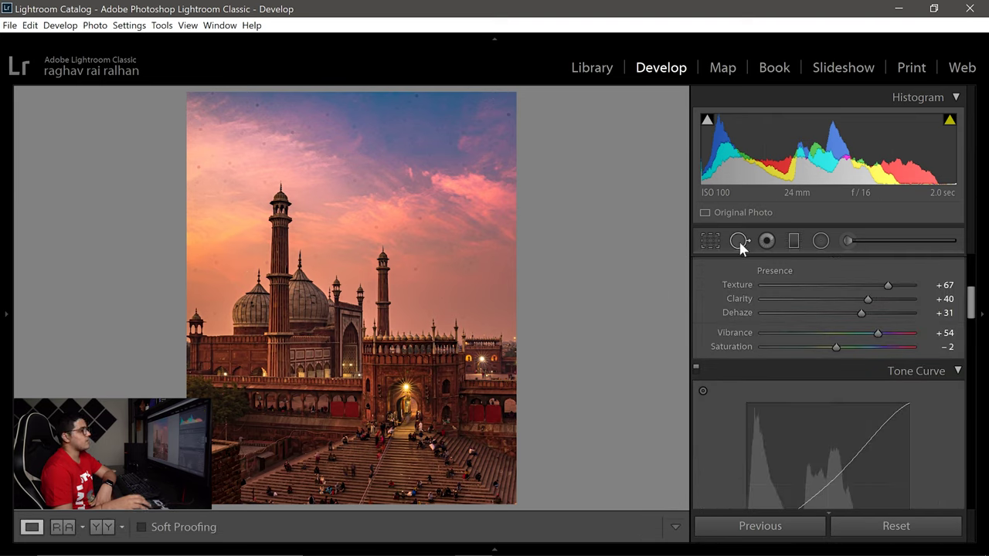
Zoom into the sky with Spot Removal in Heal mode and heal the first dust spot.
click(737, 241)
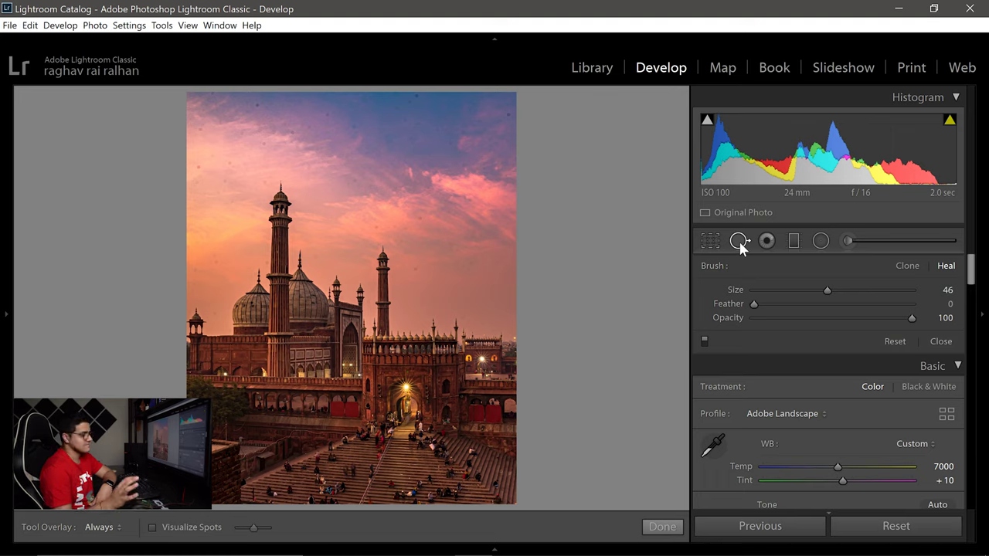
key(q)
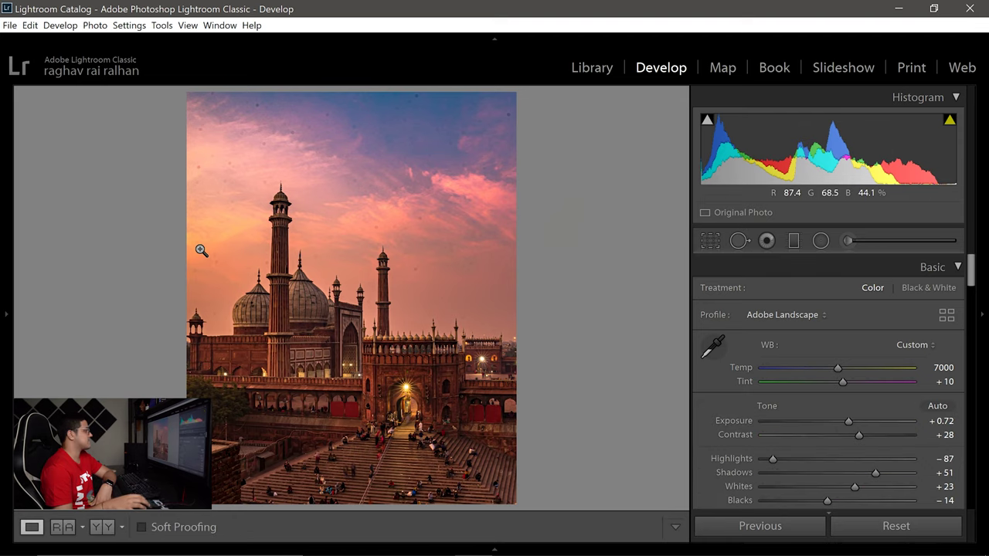
click(198, 249)
click(737, 241)
click(286, 254)
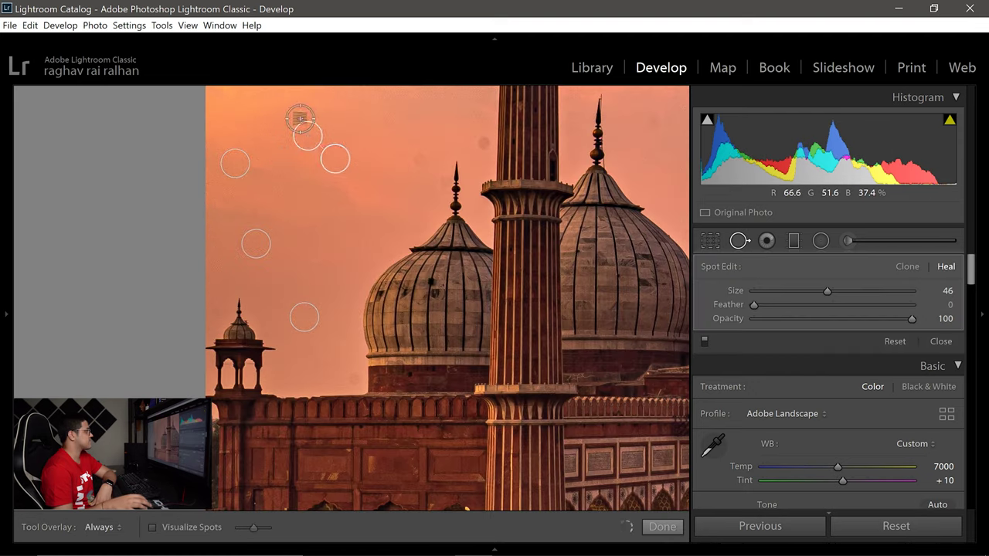
click(662, 526)
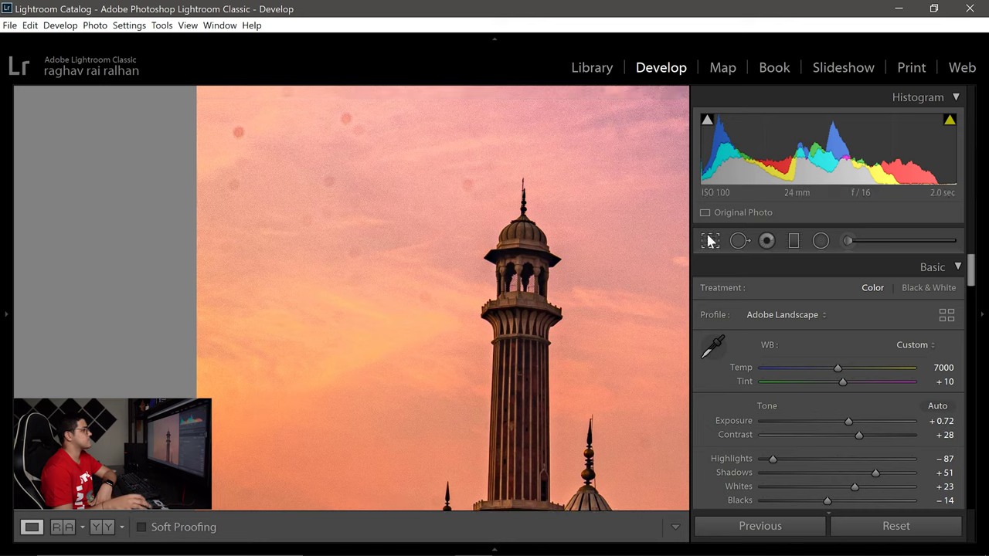
Heal three dust spots around the minaret top.
click(738, 241)
click(353, 247)
click(302, 218)
click(325, 206)
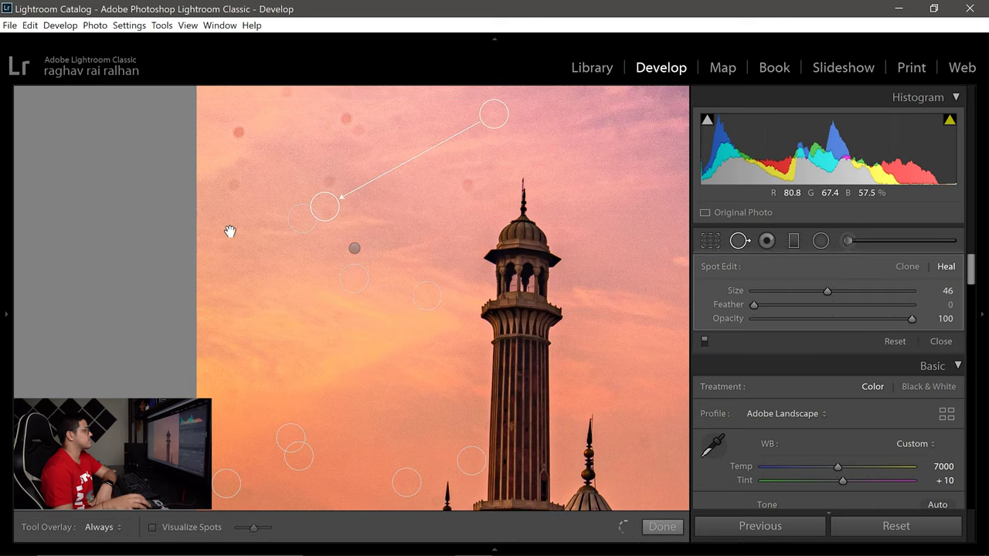
click(662, 526)
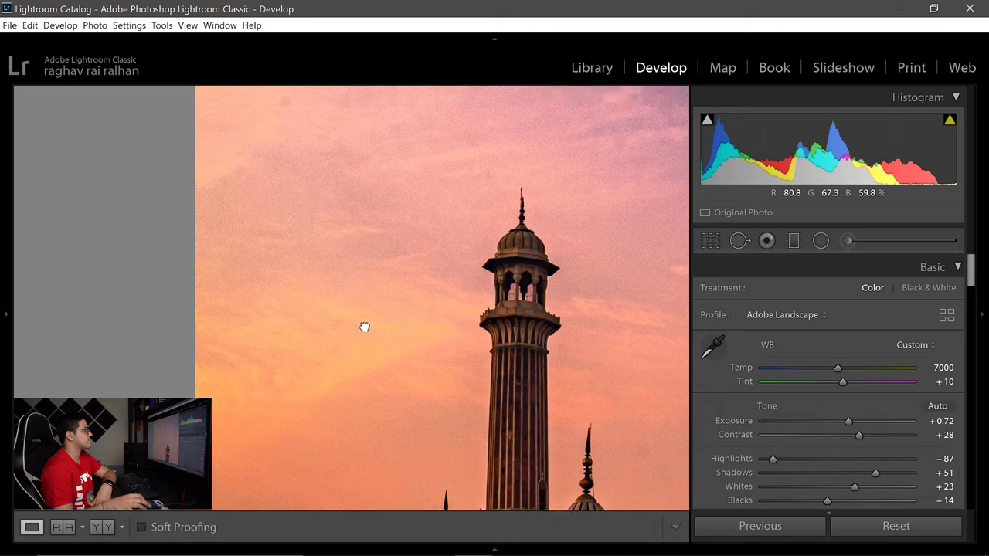
Heal six upper-sky dust spots, moving one heal source to cleaner sky.
click(737, 241)
click(214, 276)
click(351, 292)
click(434, 328)
click(224, 199)
click(412, 189)
click(534, 286)
drag(585, 310, 649, 227)
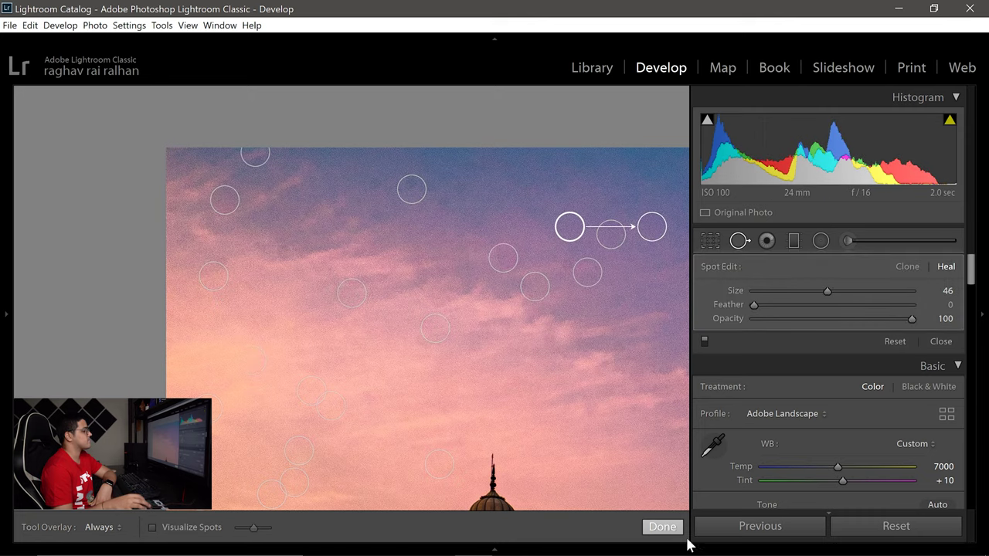
click(737, 241)
Heal six more dust spots scattered across the blue upper sky.
click(738, 241)
click(276, 201)
click(347, 157)
click(463, 190)
click(453, 232)
click(421, 265)
click(464, 319)
Heal the remaining spots toward the right edge and lower sky, then pan to a dome.
click(505, 280)
click(567, 241)
click(542, 180)
click(669, 215)
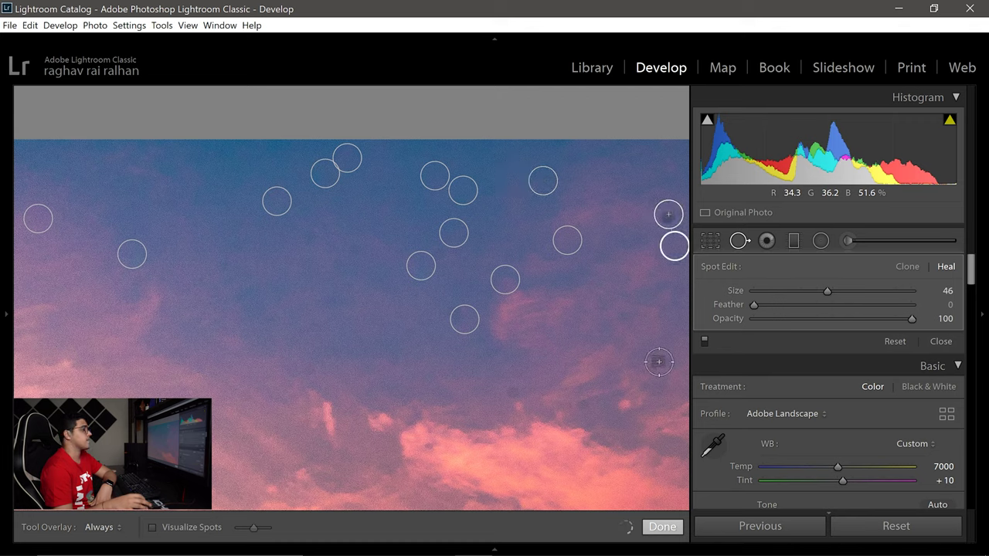
click(511, 388)
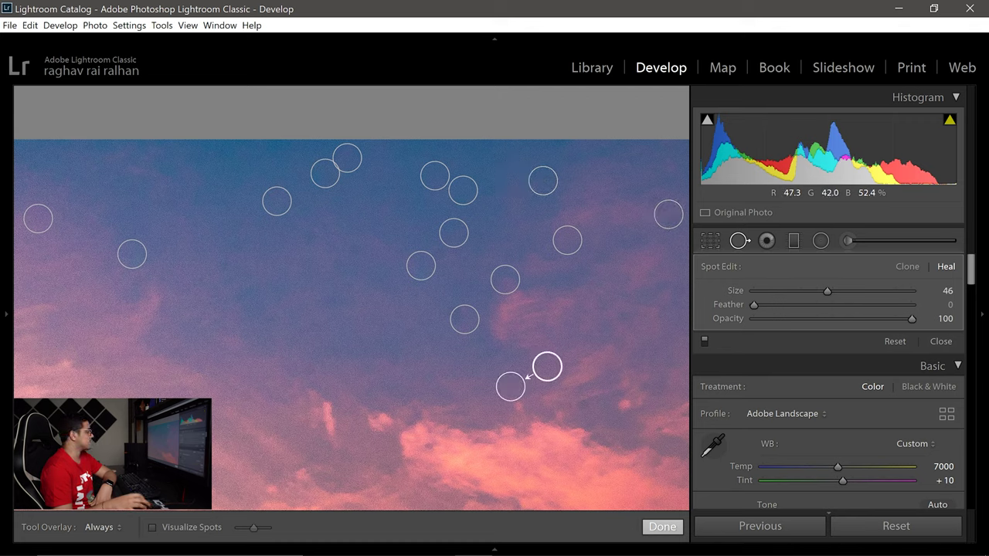
click(660, 527)
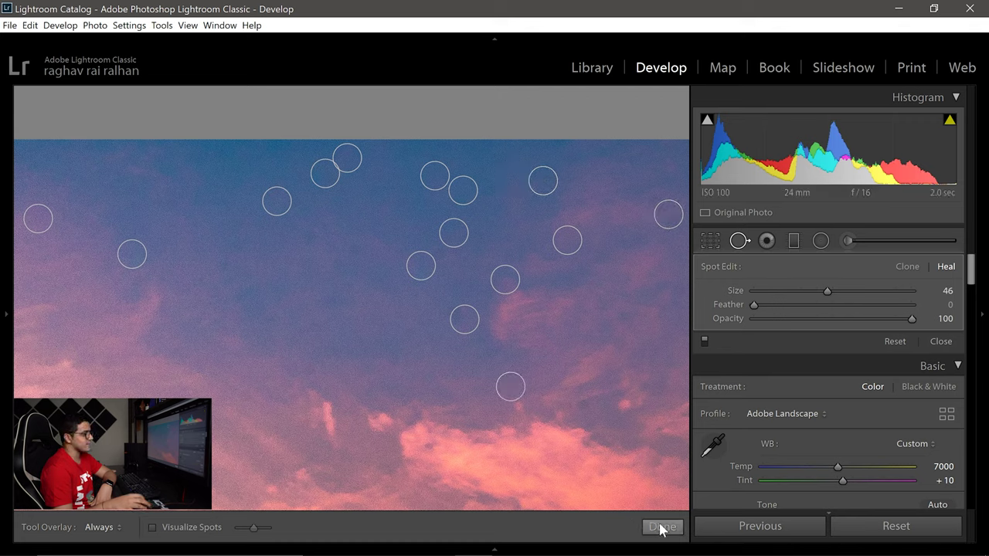
click(661, 528)
mouse_move(605, 334)
mouse_down()
mouse_move(485, 333)
mouse_move(472, 193)
mouse_move(494, 263)
mouse_move(634, 247)
mouse_move(688, 197)
mouse_up()
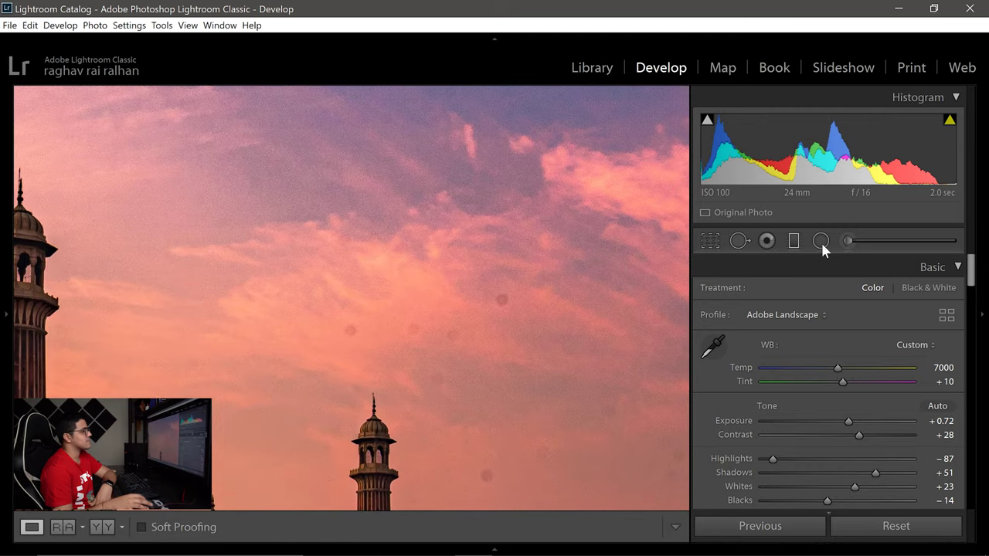
Heal dust specks in the pink sky and around the small minaret.
click(738, 244)
click(354, 333)
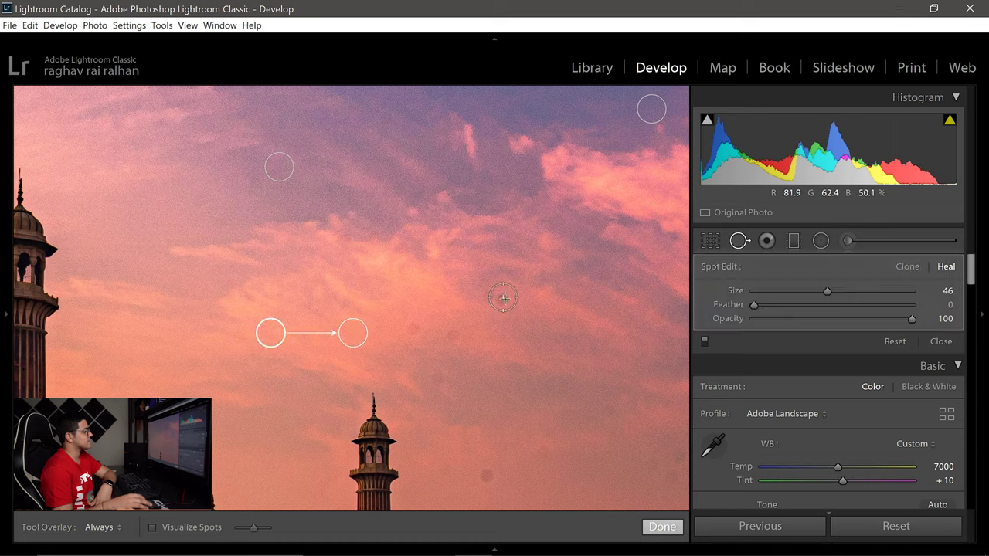
click(503, 297)
click(414, 324)
click(455, 334)
click(485, 345)
click(546, 452)
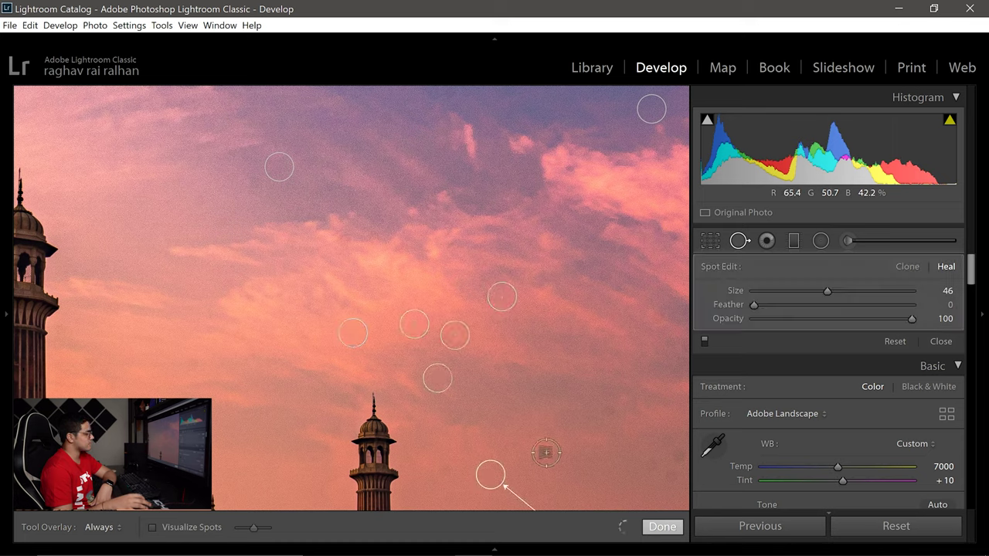
click(544, 453)
click(201, 360)
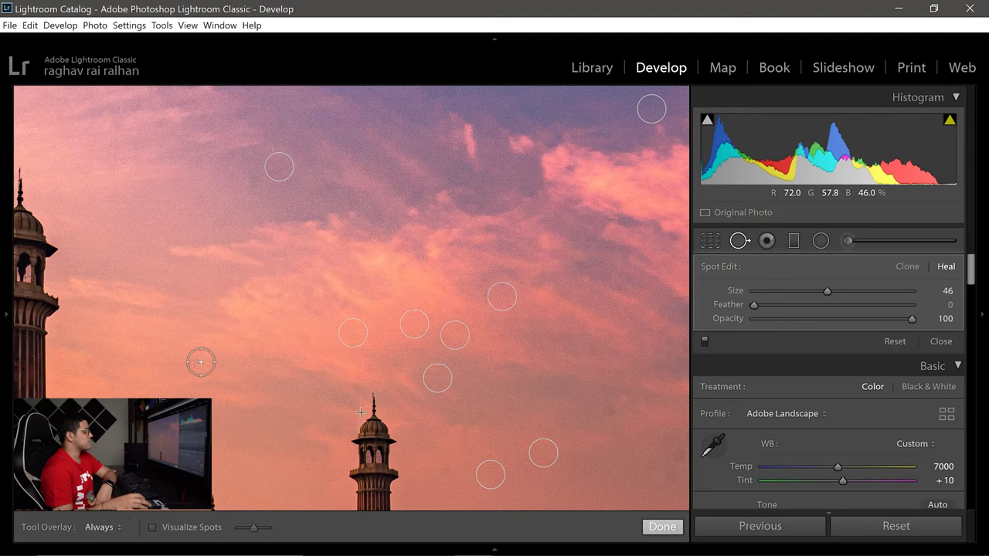
click(662, 527)
click(254, 249)
Heal four more sky specks, then pan down to the mosque buildings.
click(738, 240)
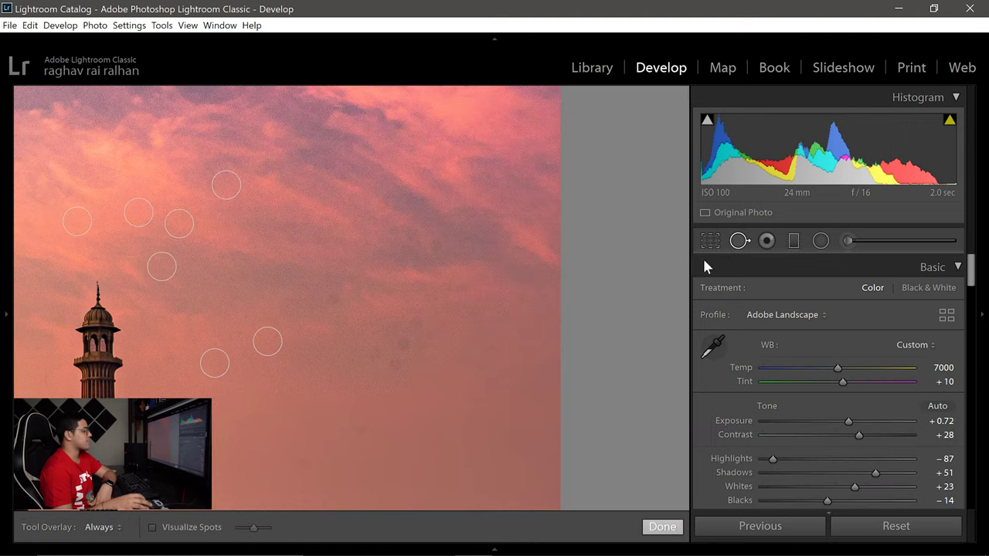
click(415, 324)
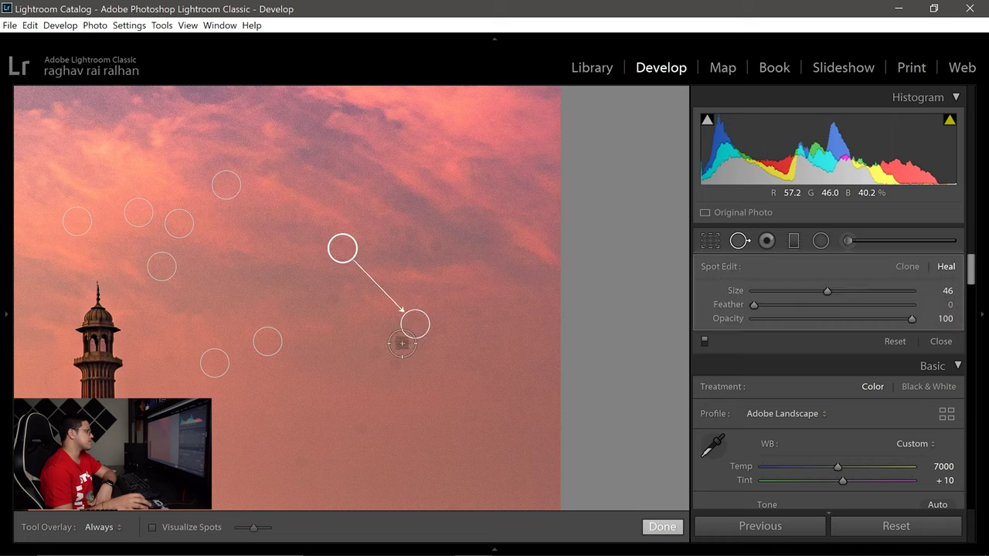
click(396, 360)
click(442, 243)
click(298, 457)
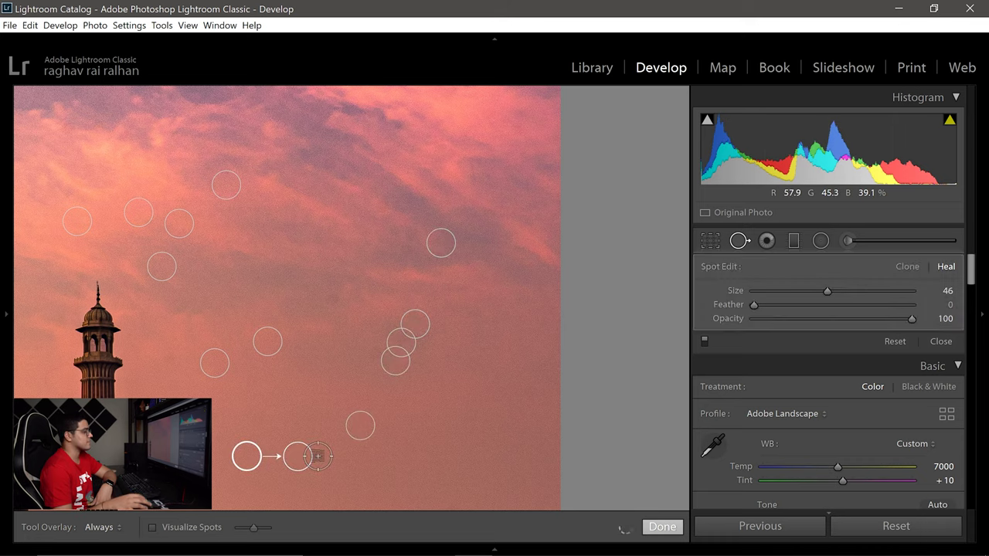
click(654, 529)
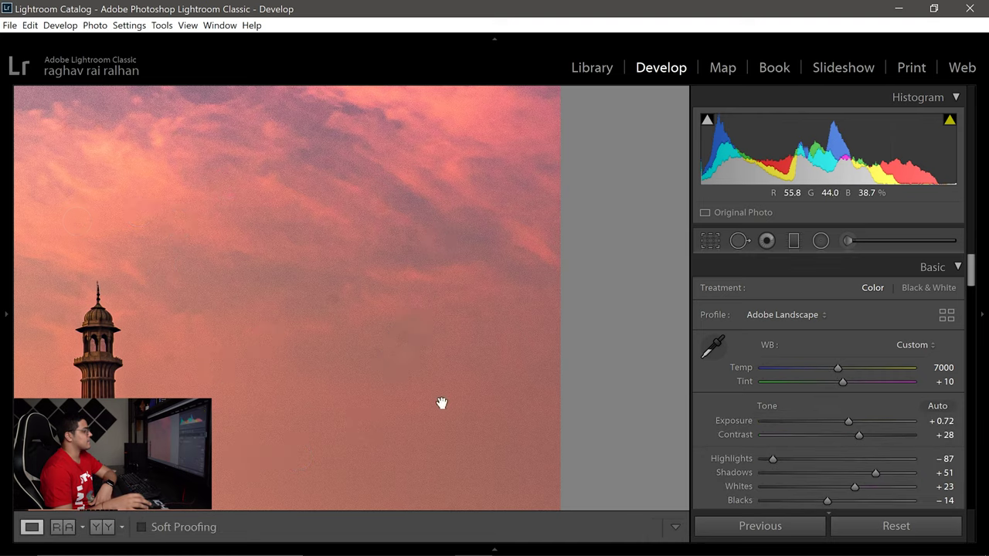
drag(441, 404, 480, 171)
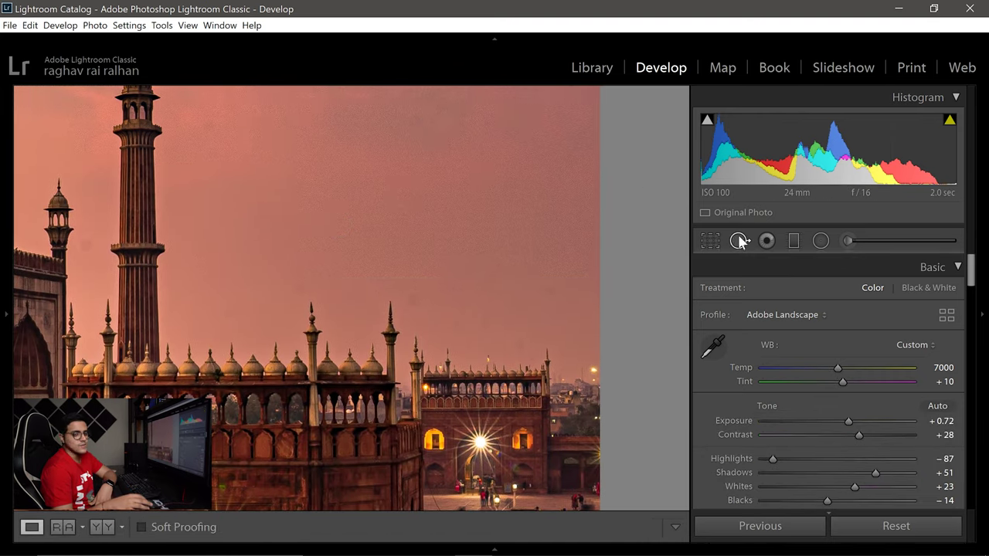
Heal two dust spots above the rooftops and domes.
click(739, 241)
click(414, 299)
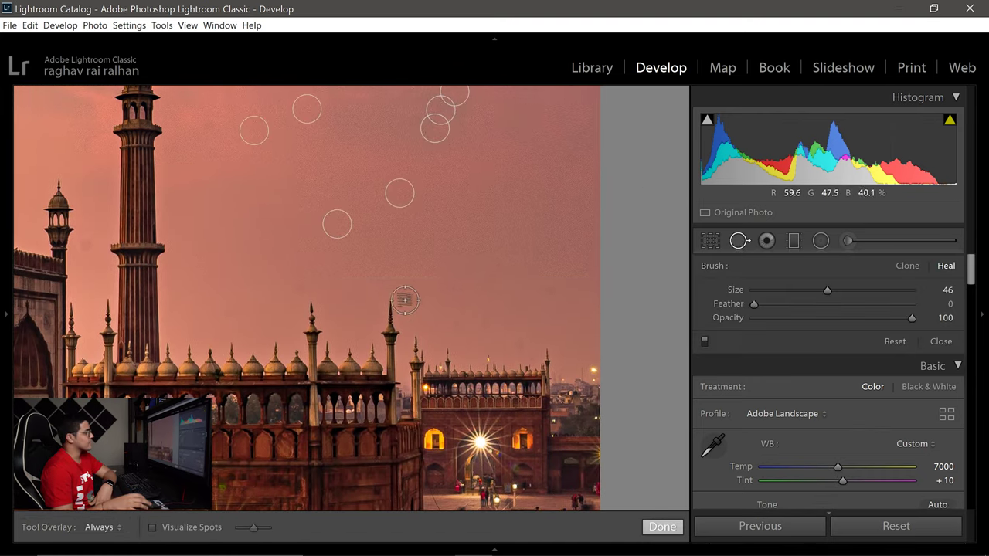
click(548, 294)
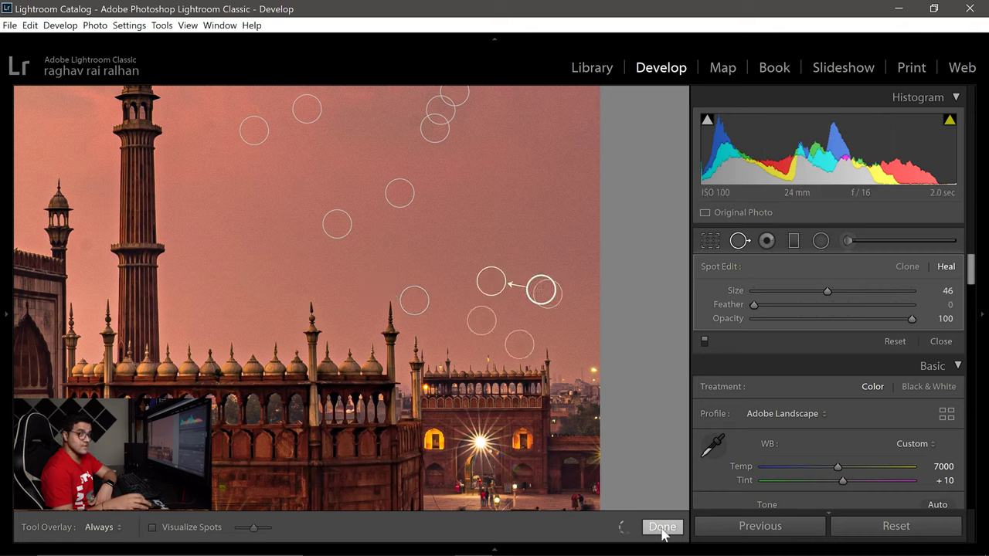
click(662, 531)
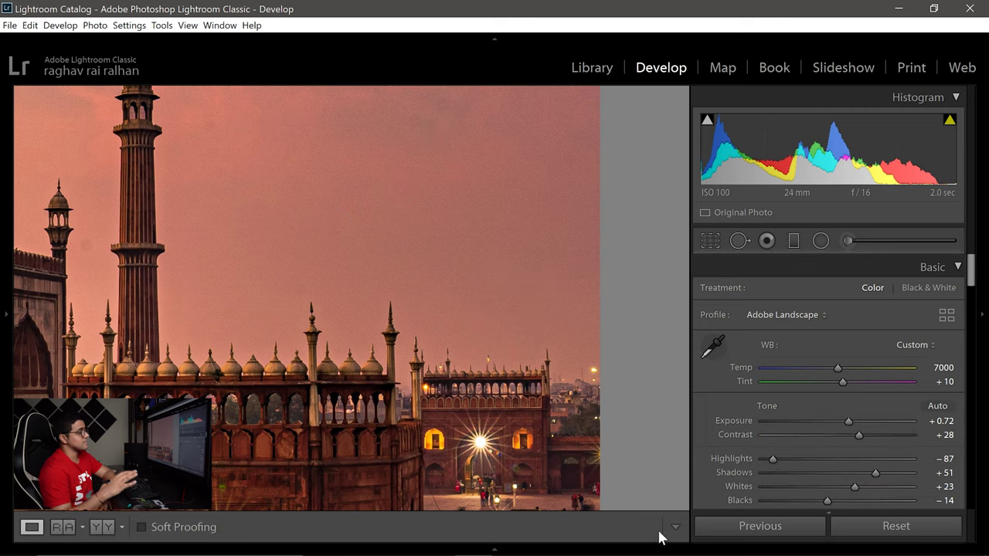
Heal a remaining dust spot in the upper sky above the minaret.
drag(397, 88, 456, 331)
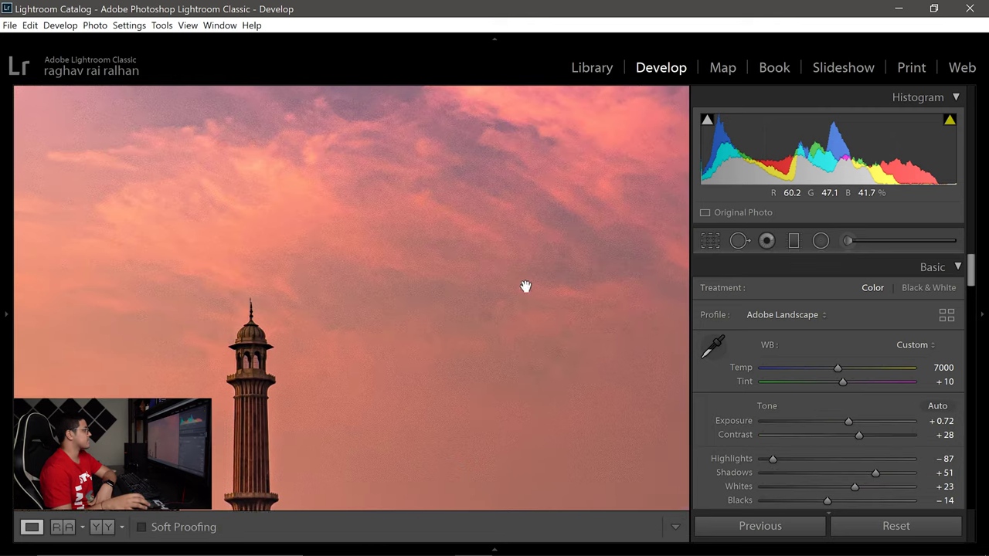
click(523, 301)
click(441, 100)
click(738, 240)
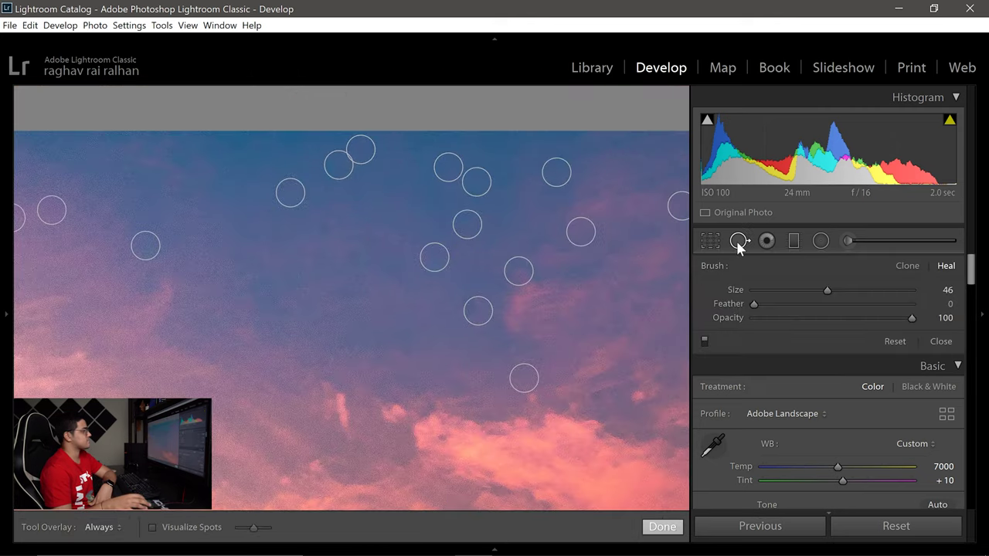
click(371, 241)
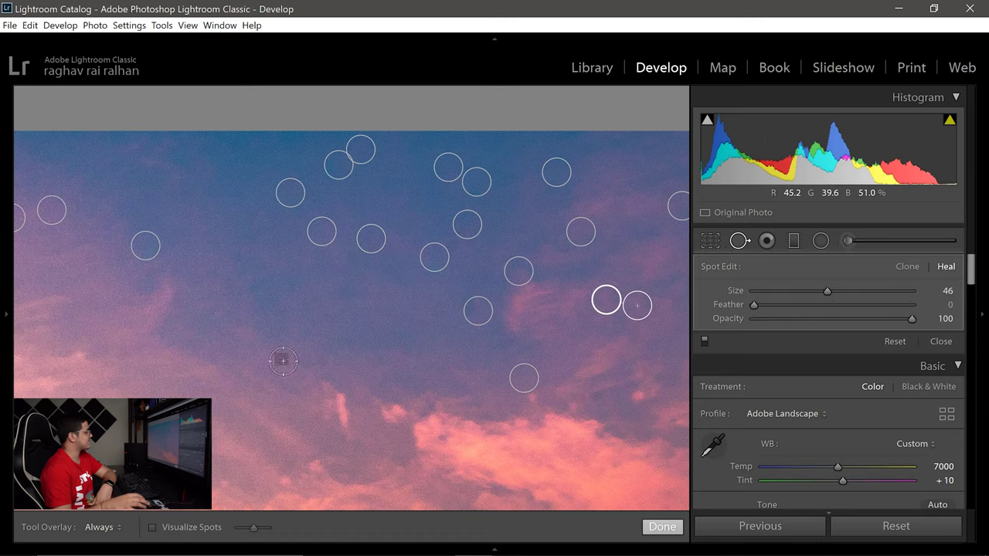
click(662, 526)
click(456, 328)
Heal two dust spots along the top edge of the blue sky.
click(476, 175)
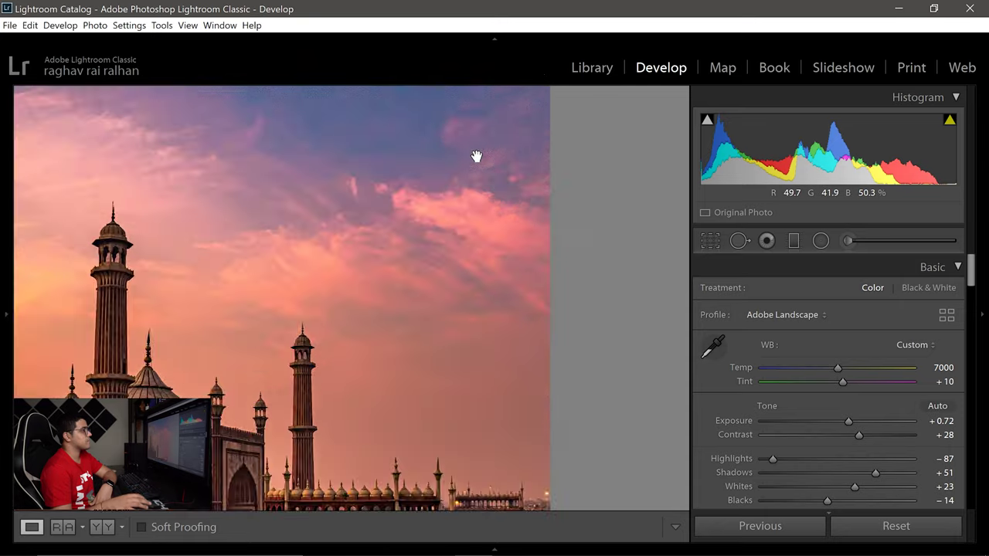
drag(554, 209, 518, 417)
click(739, 240)
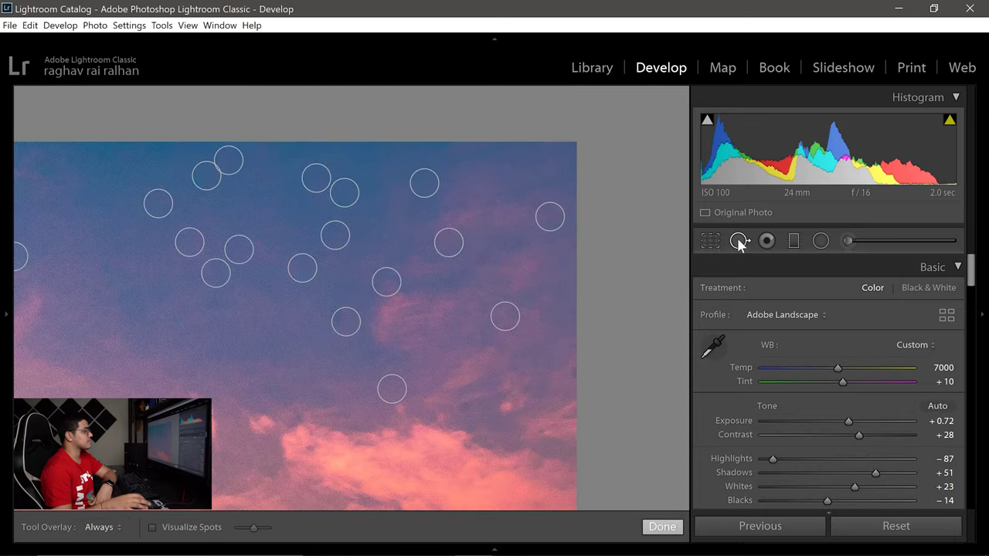
click(469, 405)
click(543, 392)
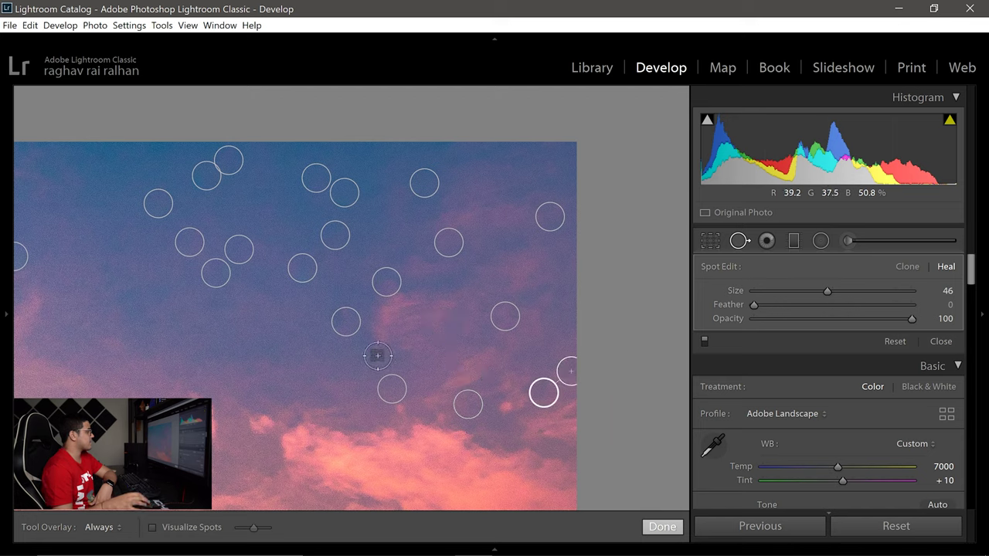
click(662, 527)
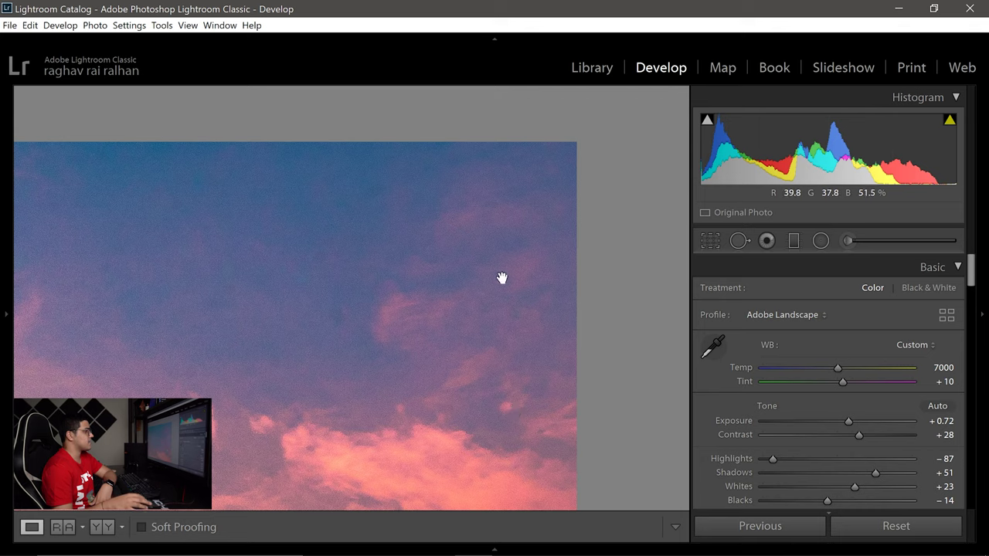
Heal three more sky specks, repositioning one heal spot.
click(739, 241)
click(340, 320)
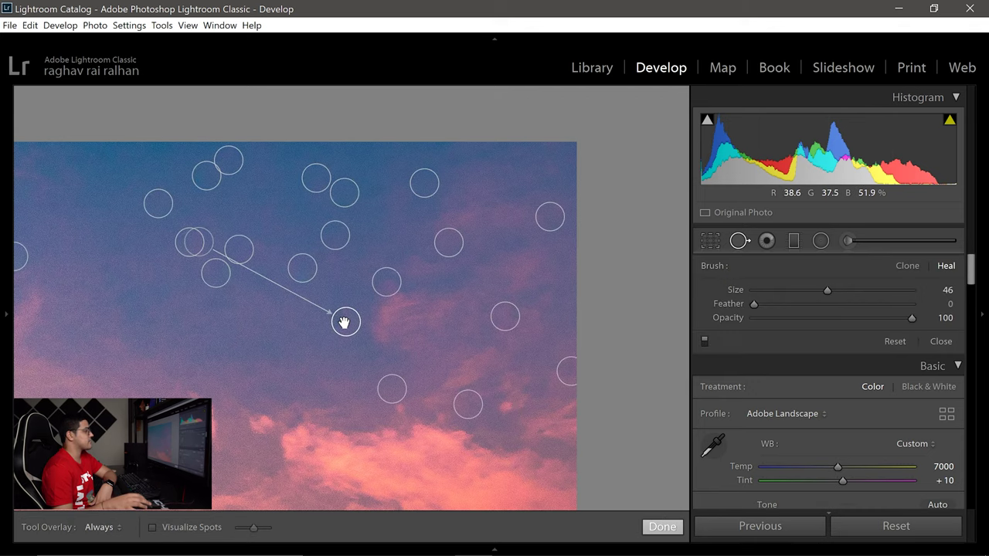
drag(340, 319, 270, 347)
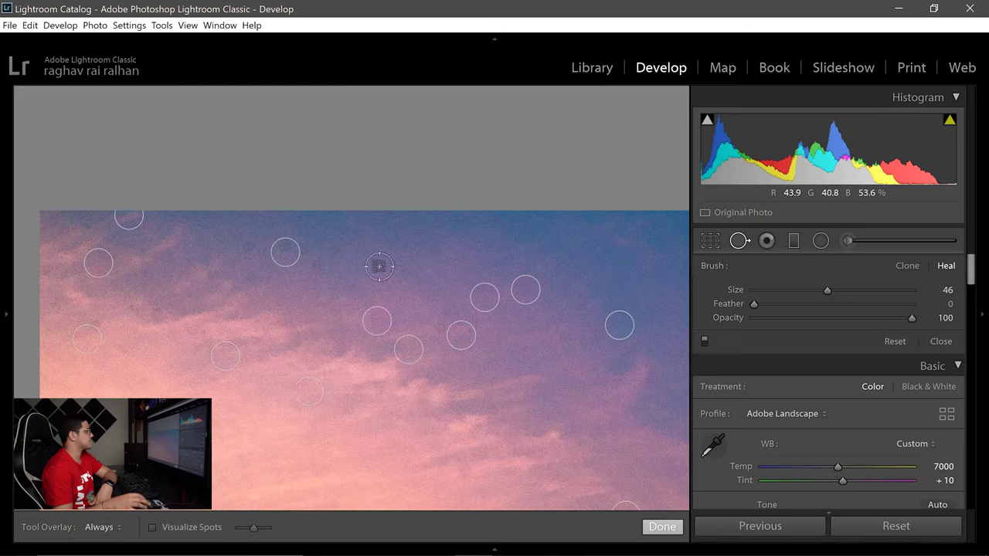
click(249, 247)
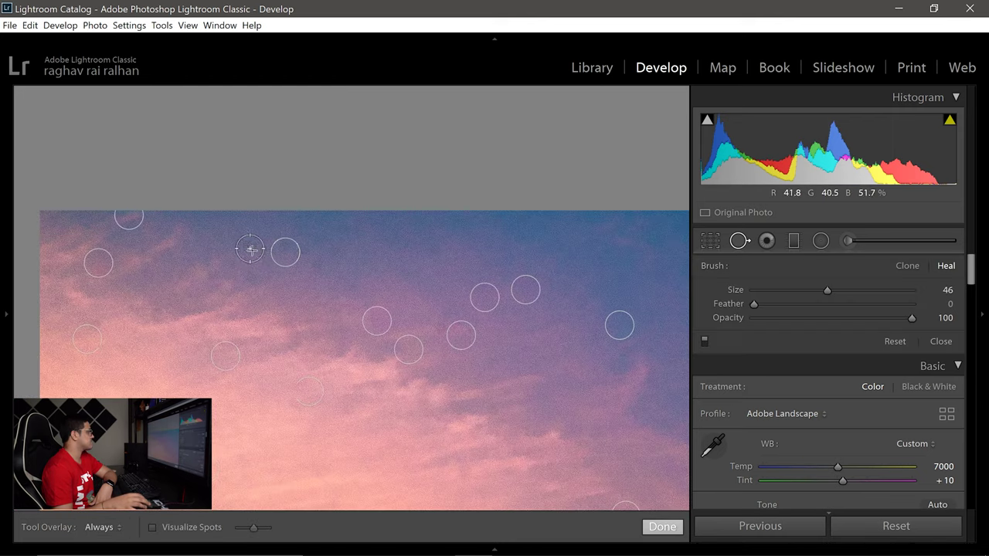
click(285, 253)
click(662, 526)
click(604, 343)
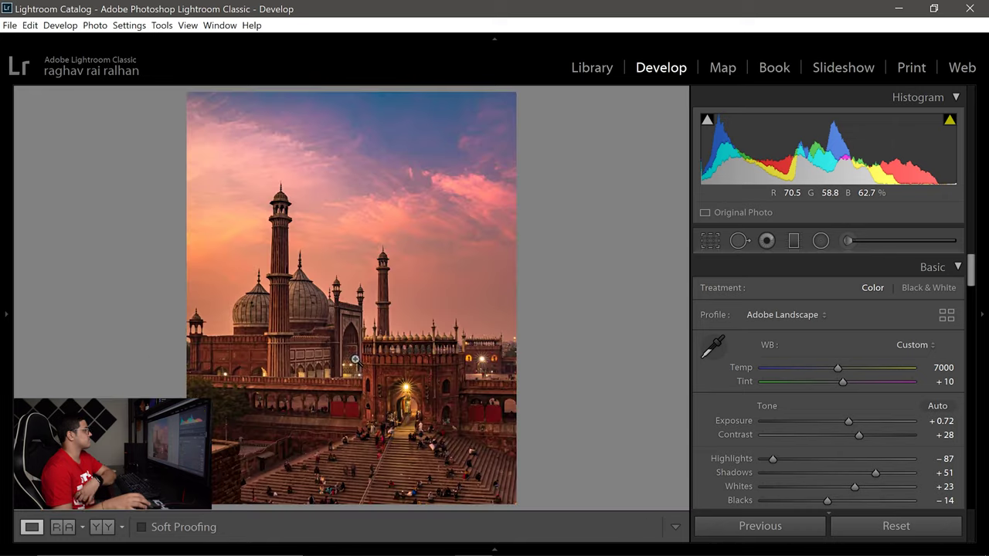
Heal a last speck beside the minaret and return to the full-photo view.
click(409, 315)
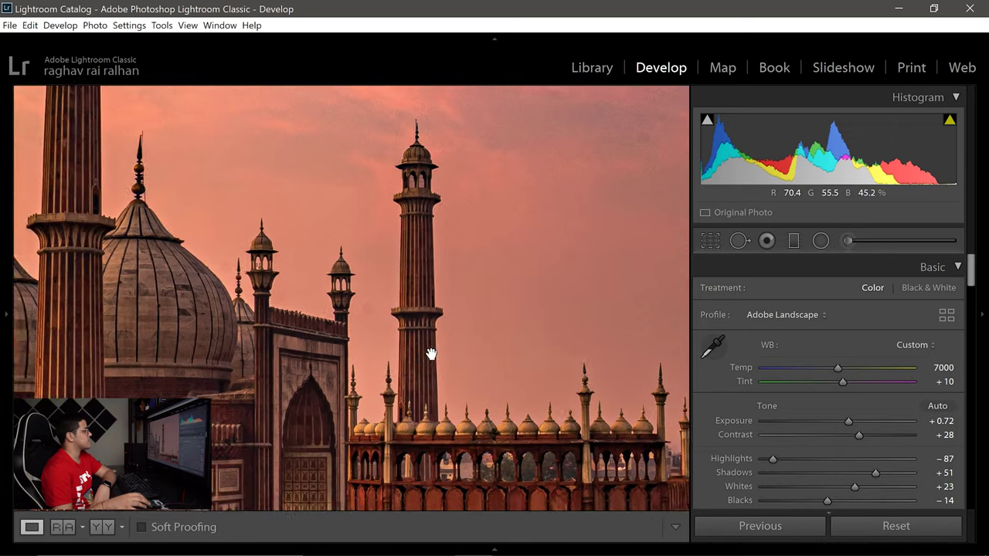
click(739, 240)
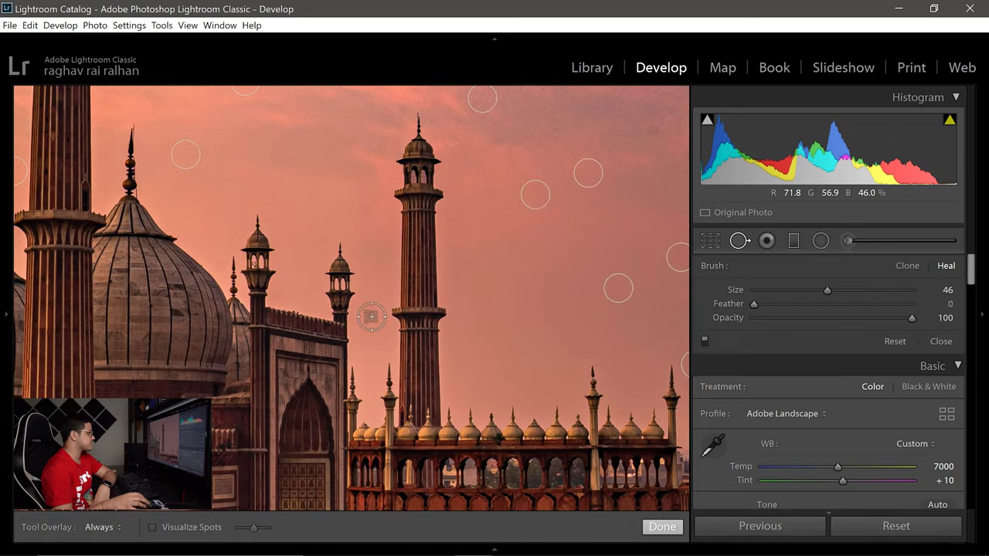
click(367, 313)
click(663, 526)
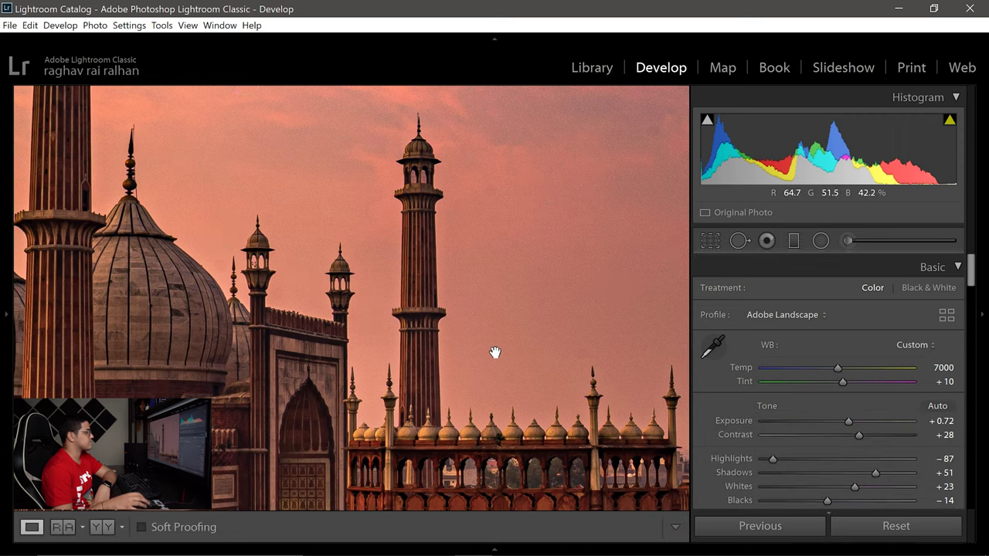
click(496, 352)
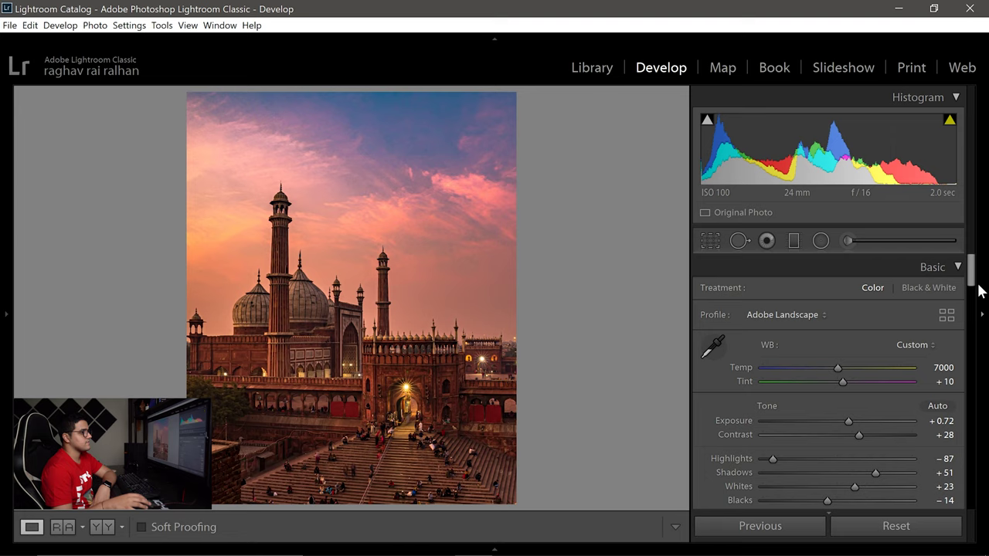
Paint an Adjustment Brush mask with Shadows 39 and size 9.4 over the central dome.
click(847, 241)
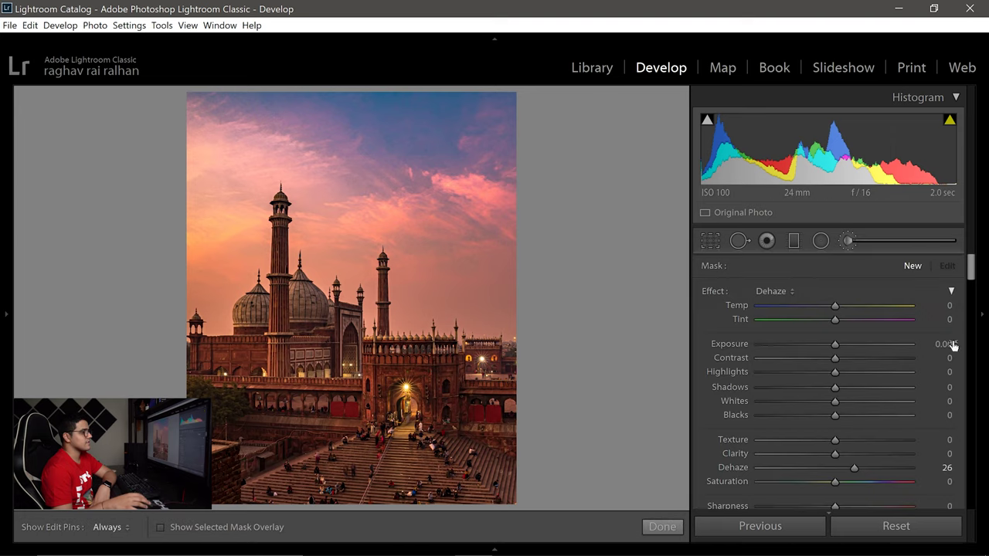
click(865, 387)
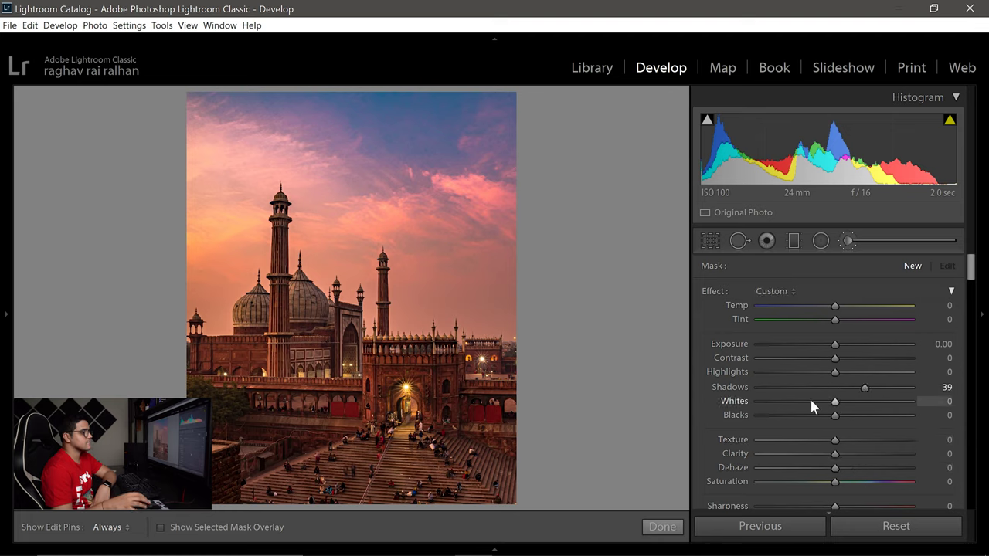
drag(973, 280, 973, 301)
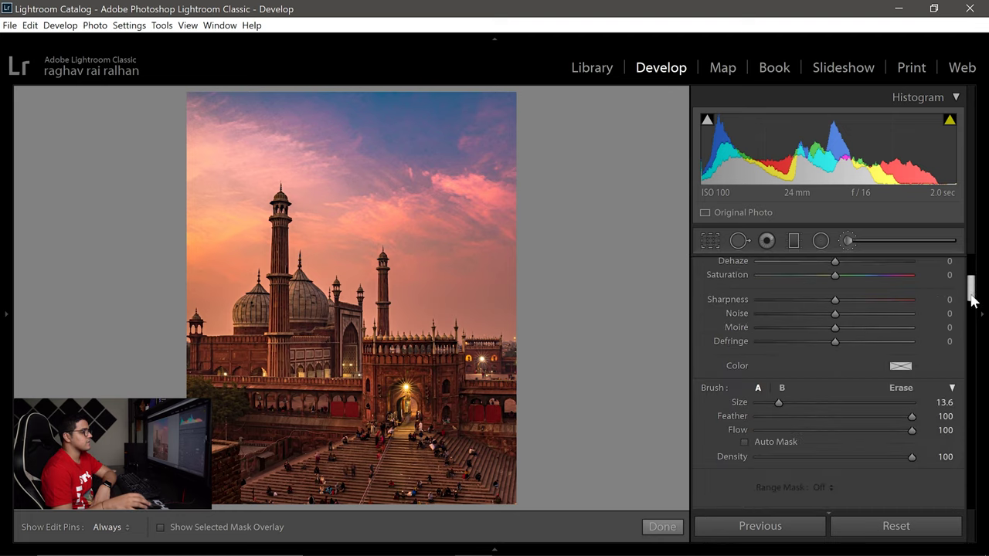
drag(773, 404, 769, 404)
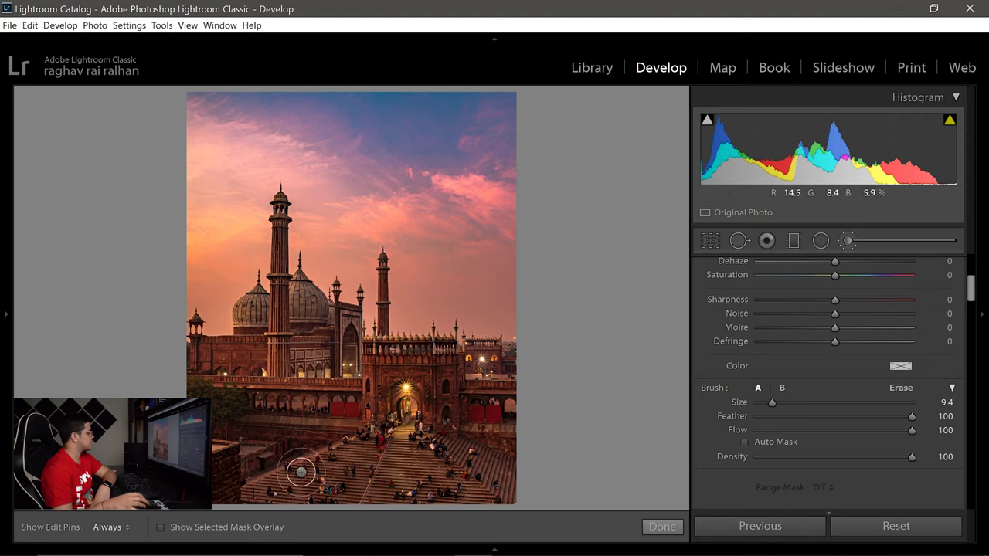
click(269, 527)
key(h)
mouse_move(309, 293)
mouse_down()
mouse_move(342, 326)
mouse_move(393, 285)
mouse_move(386, 357)
mouse_move(442, 403)
mouse_move(490, 414)
mouse_move(448, 392)
mouse_move(490, 404)
mouse_move(483, 420)
mouse_move(435, 376)
mouse_move(490, 446)
mouse_up()
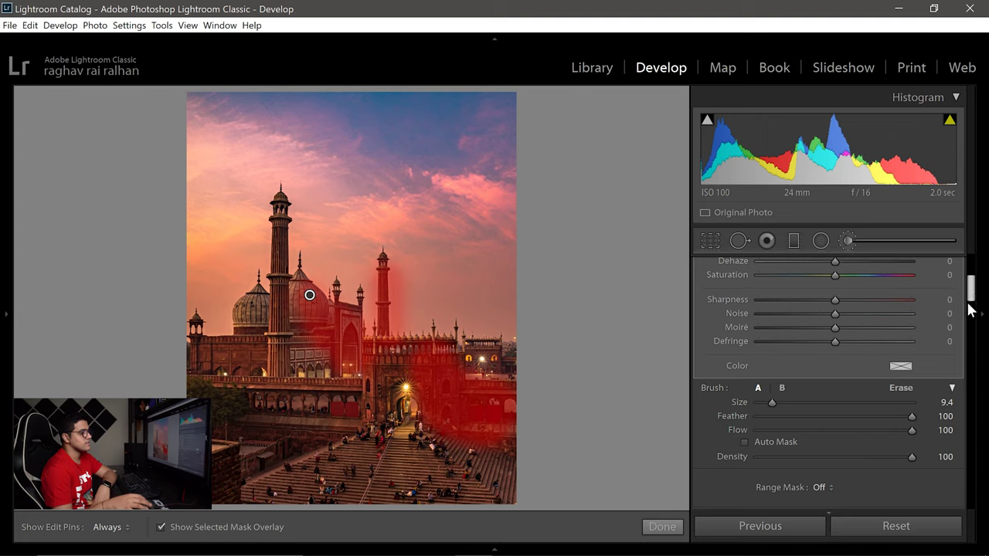
Restrict the brush mask with a Luminance range mask of 0/31.
click(820, 487)
click(818, 532)
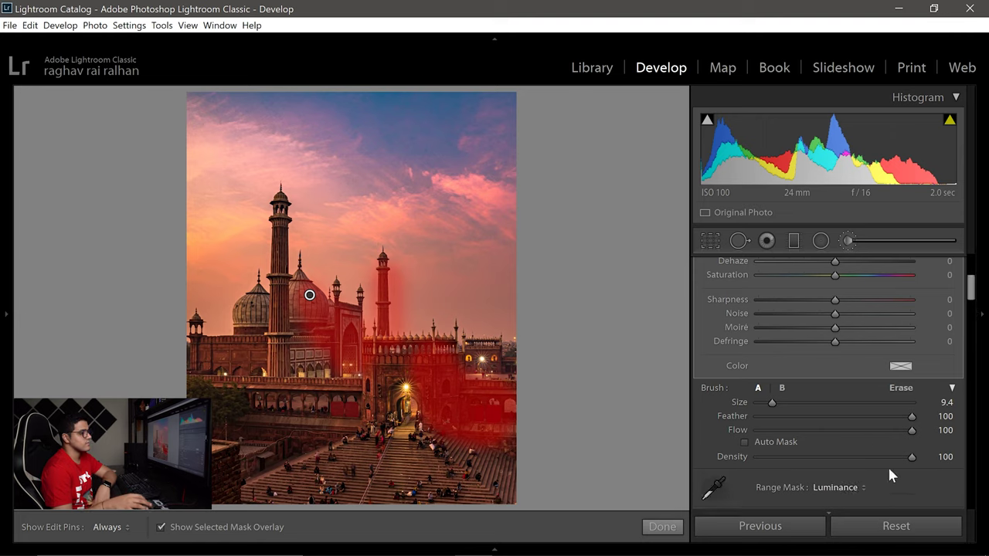
scroll(972, 292, down, 3)
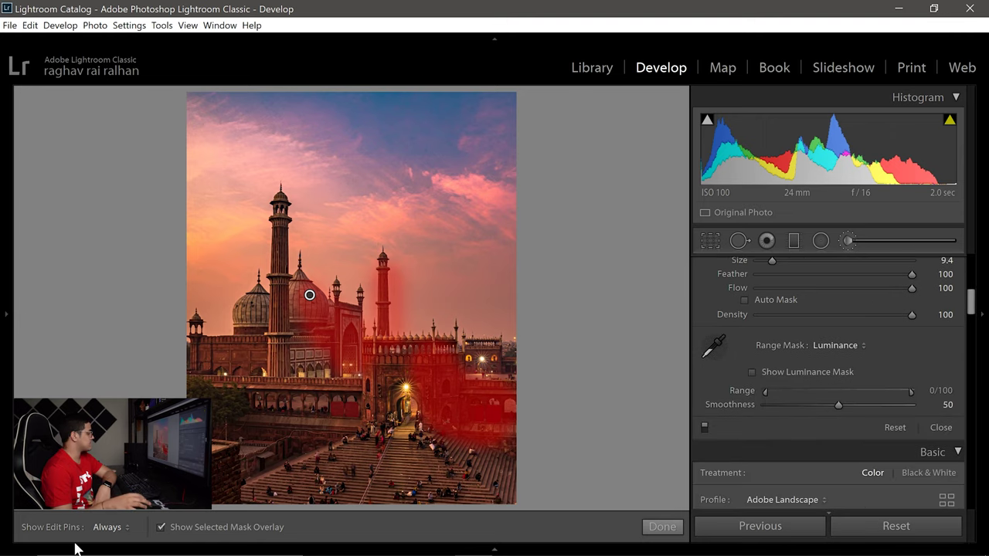
click(179, 533)
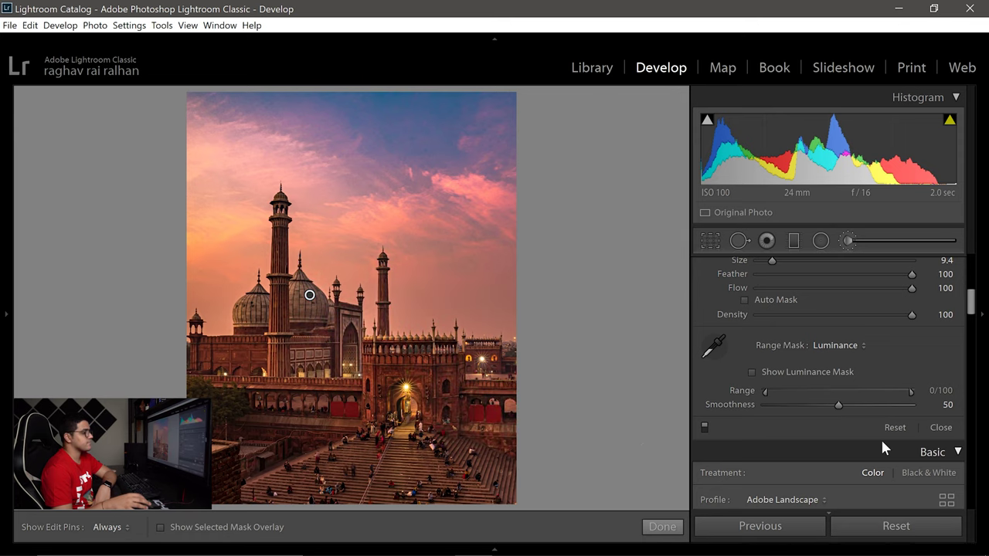
click(238, 530)
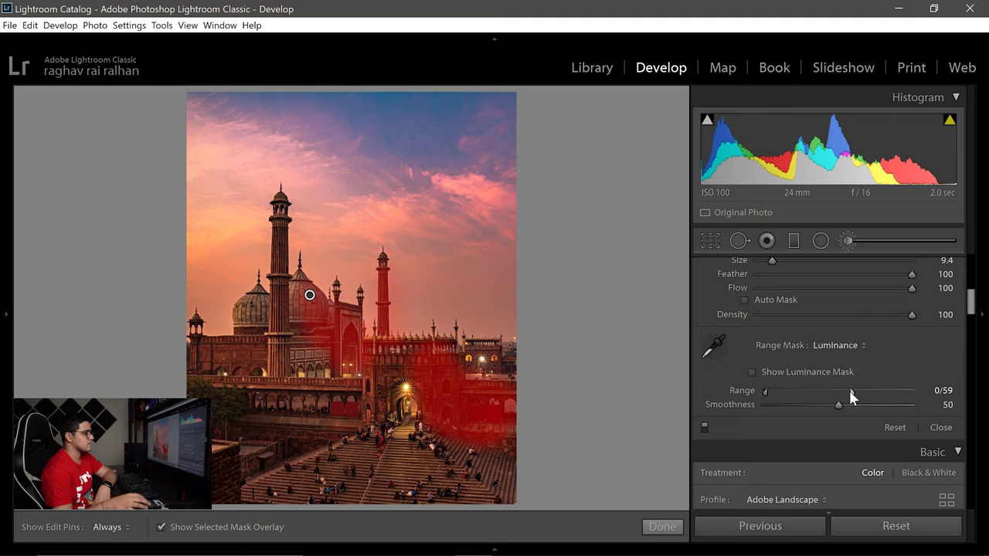
drag(815, 387, 813, 394)
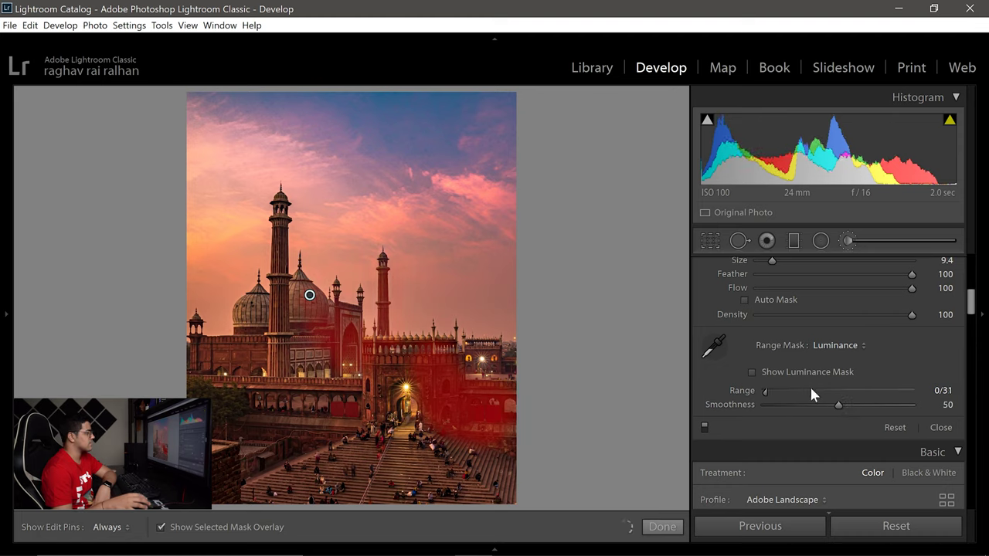
Extend the brush mask over the minaret and down the lower facade.
key(h)
mouse_move(307, 287)
mouse_down()
mouse_move(344, 343)
mouse_move(278, 240)
mouse_up()
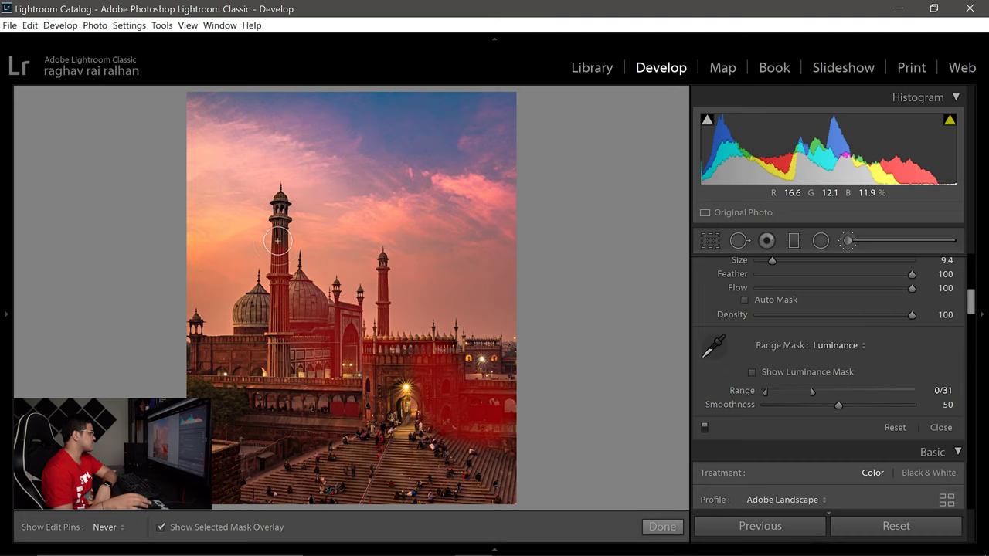
drag(278, 240, 367, 383)
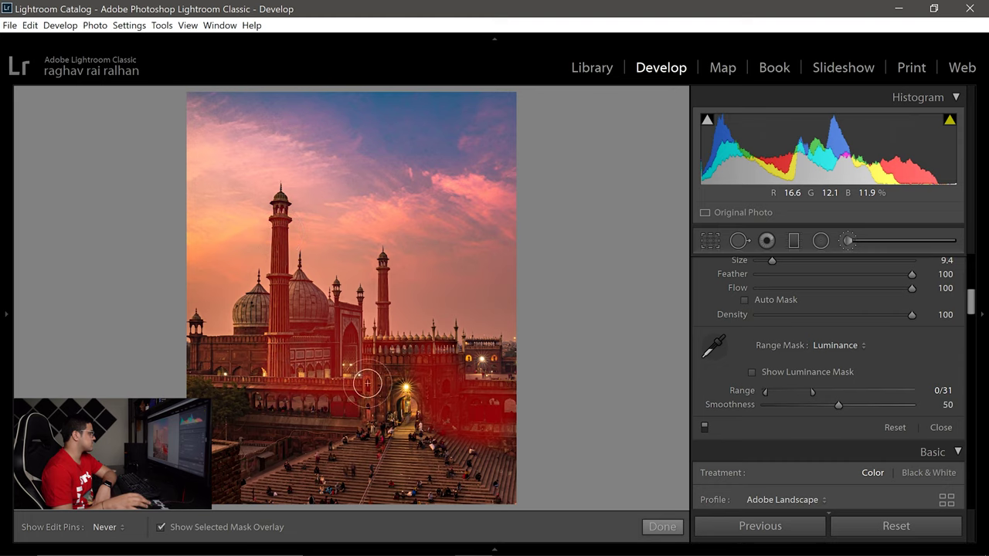
key(h)
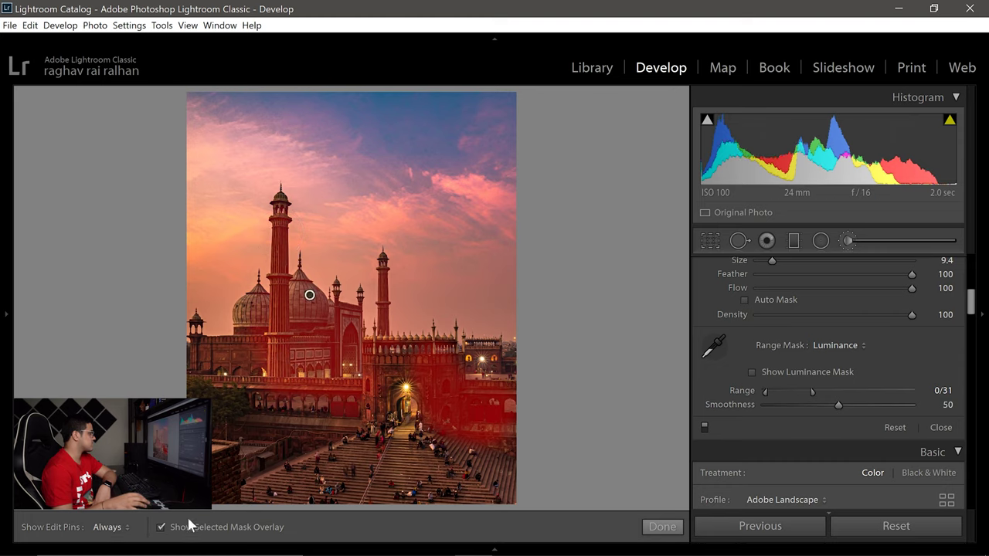
click(196, 529)
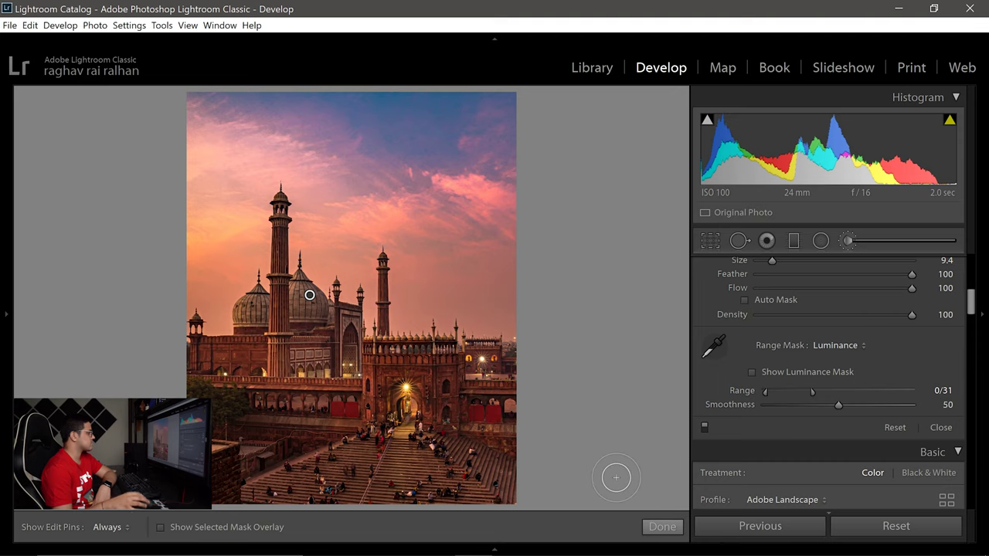
Set the brushed area to Shadows 77, Clarity 42 and Exposure 0.10, then close it.
drag(971, 301, 968, 276)
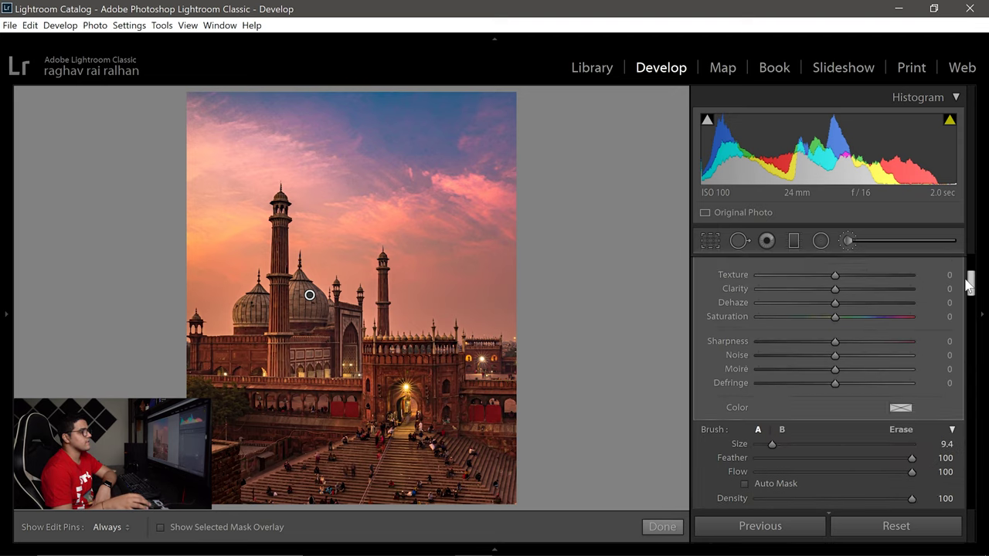
click(893, 322)
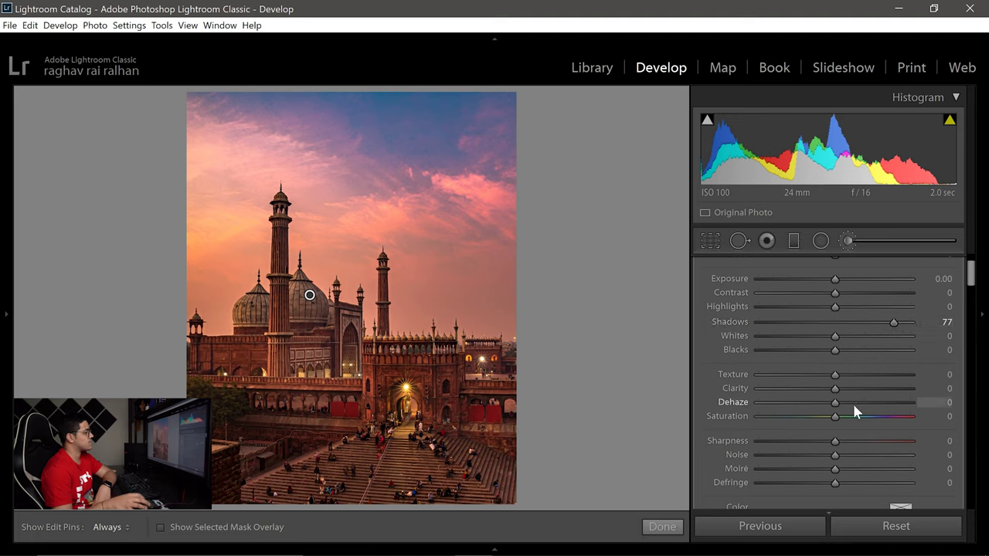
click(867, 387)
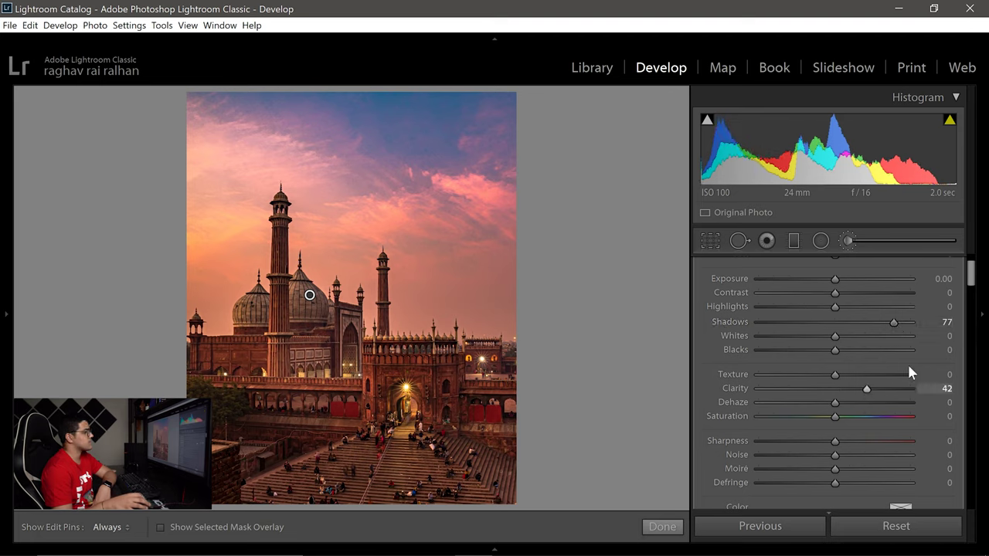
mouse_move(970, 275)
mouse_down()
mouse_move(956, 295)
mouse_move(886, 296)
mouse_move(901, 296)
mouse_up()
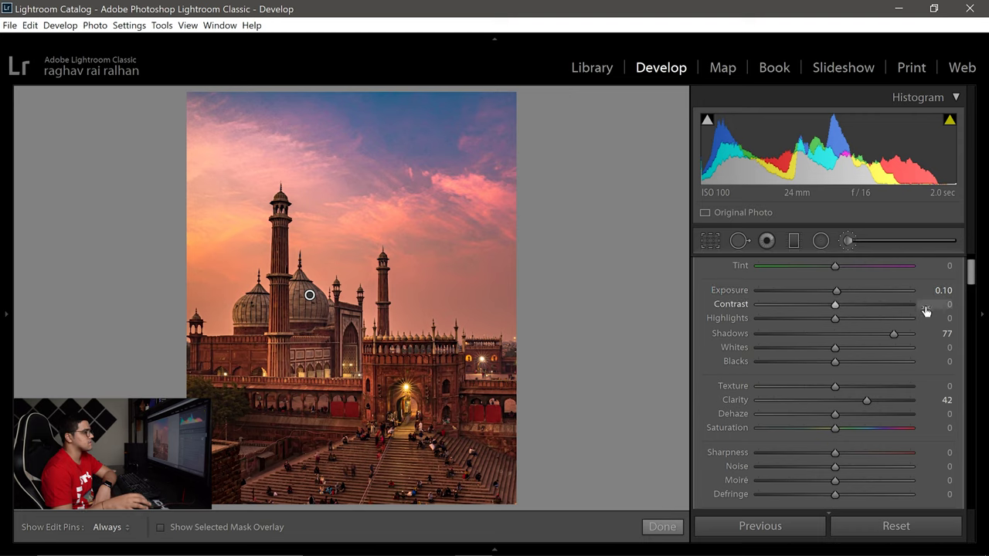
click(658, 526)
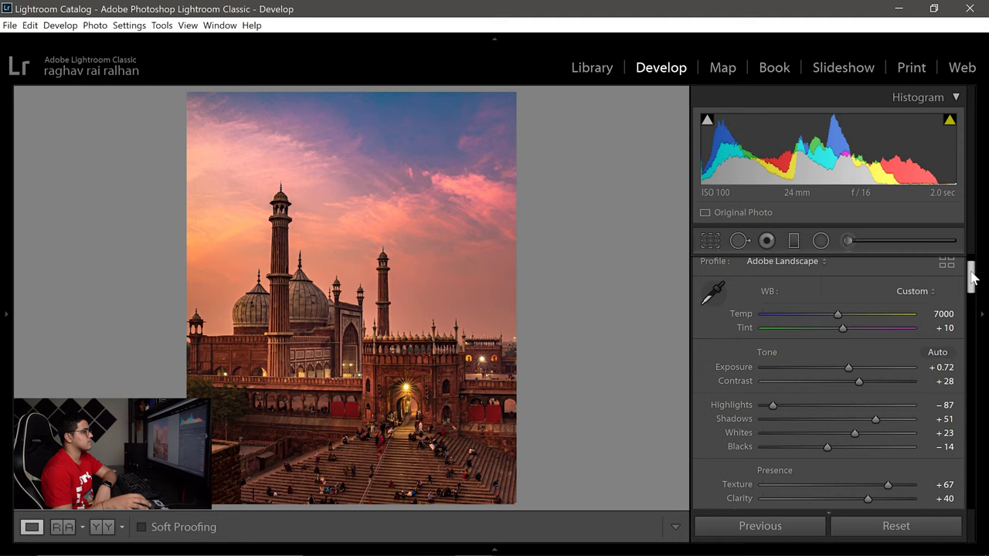
Set white balance Temp to 7500 and show the photo Before/After side by side.
scroll(971, 277, up, 1)
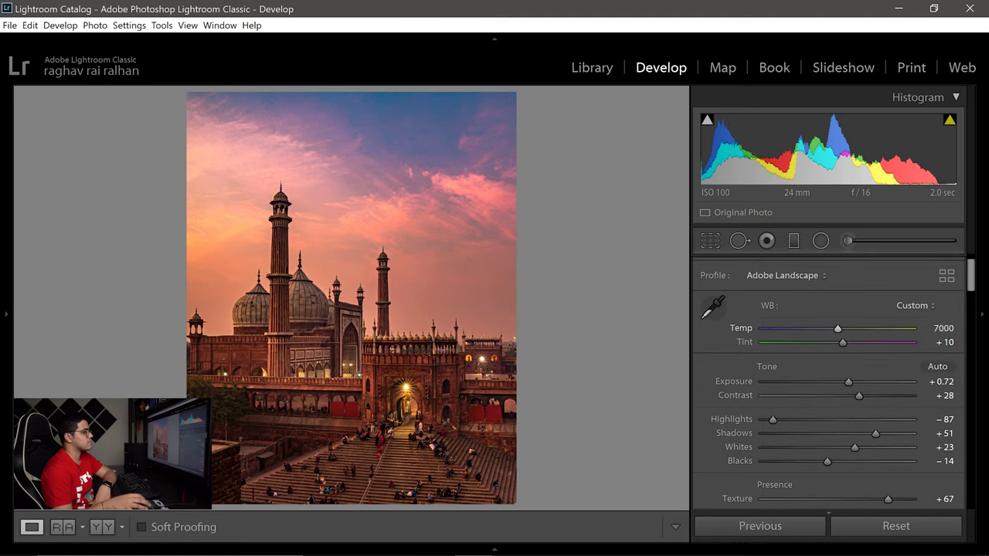
scroll(943, 328, down, 1)
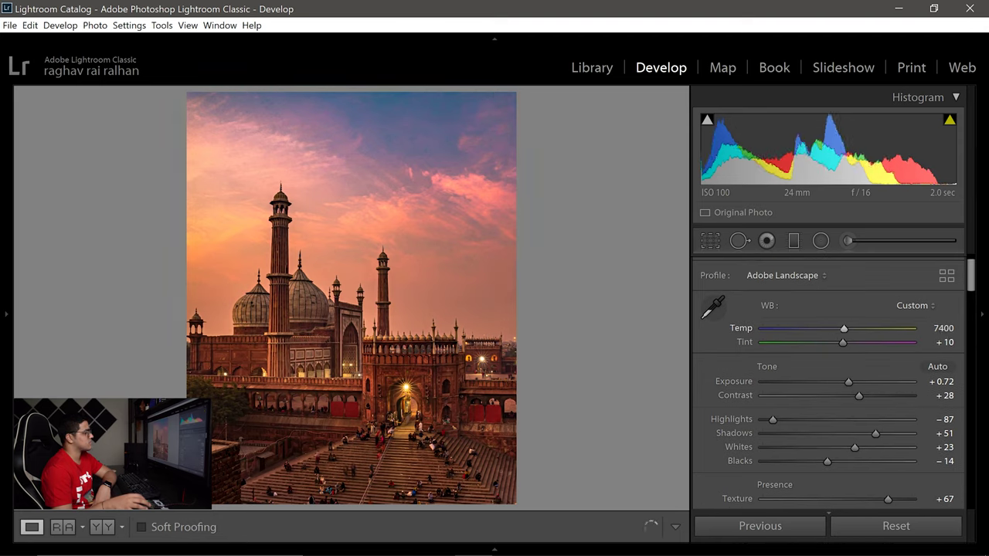
text(7500)
key(Return)
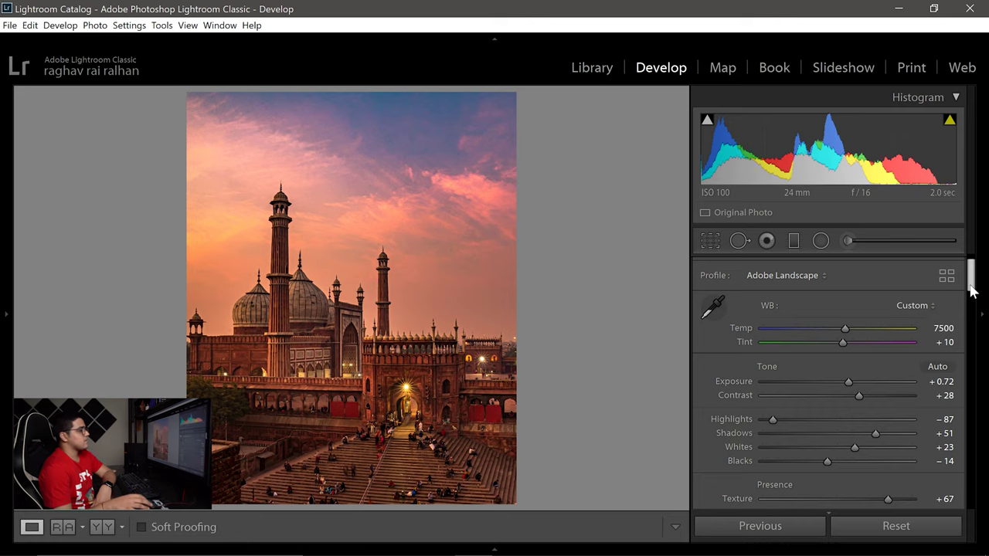
scroll(742, 386, down, 1)
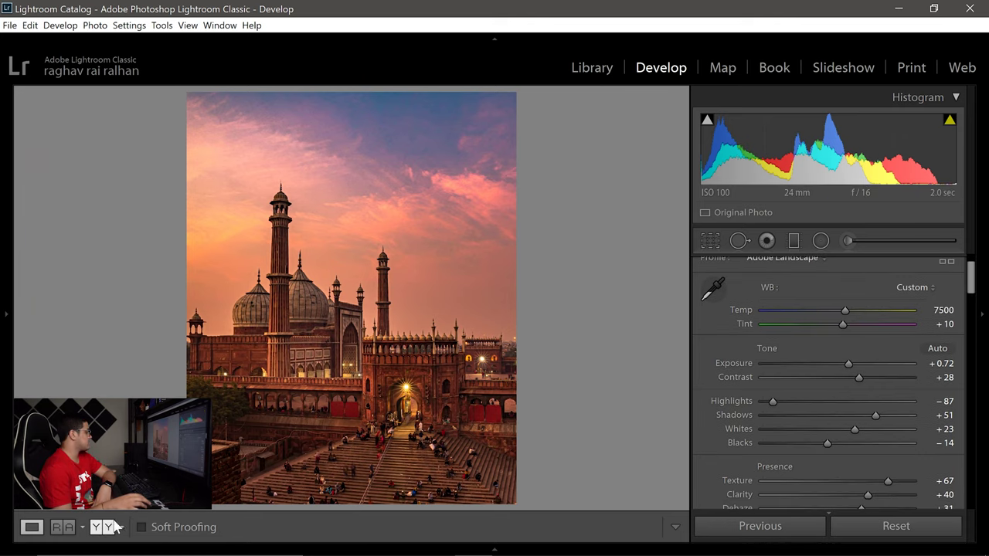
click(102, 527)
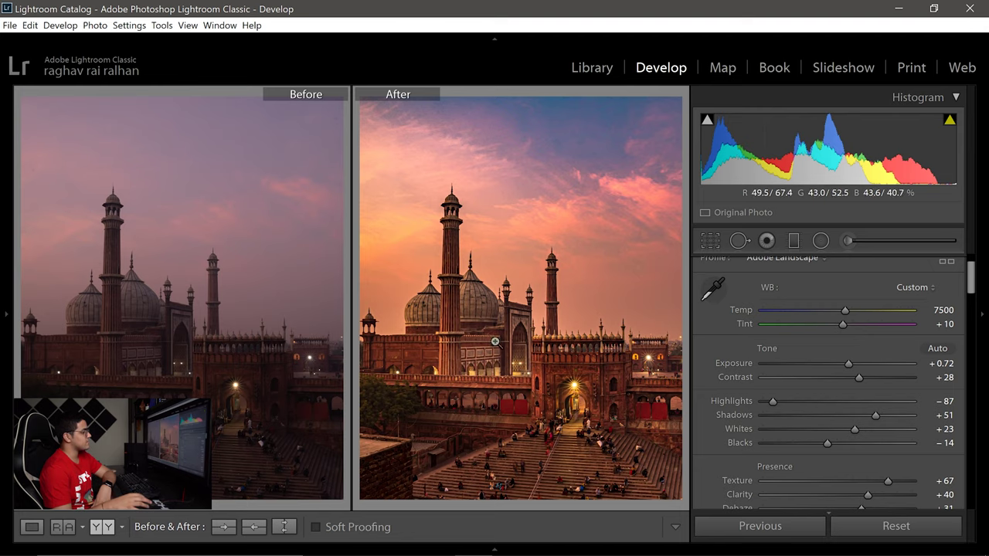
Open the third photo, the sunburst through leaves, in Develop and reset it to As Shot.
key(e)
click(31, 527)
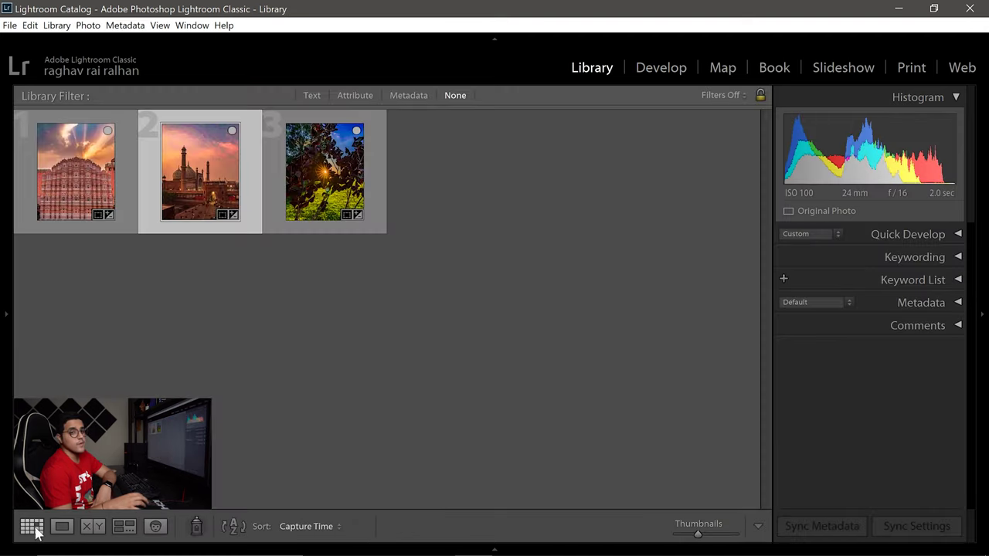
double_click(325, 172)
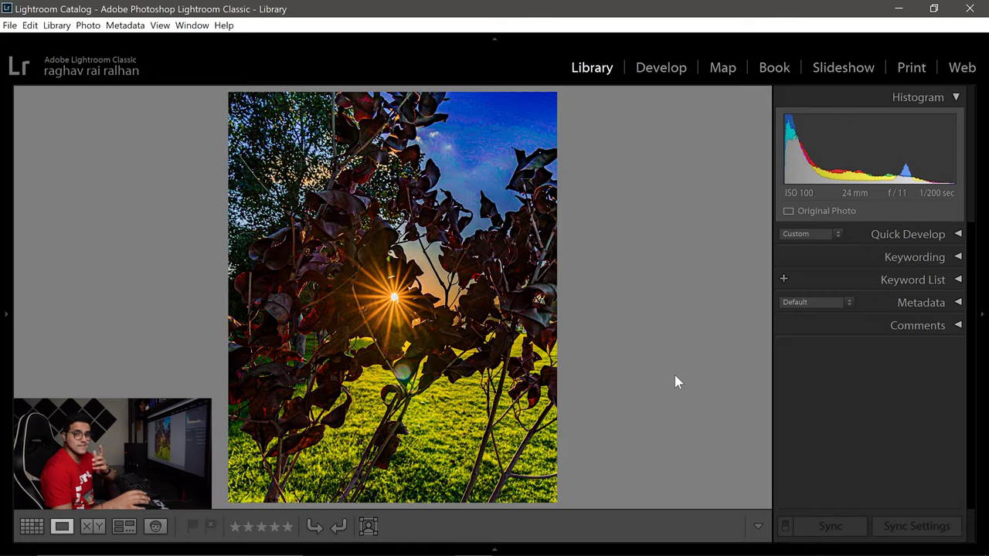
click(644, 58)
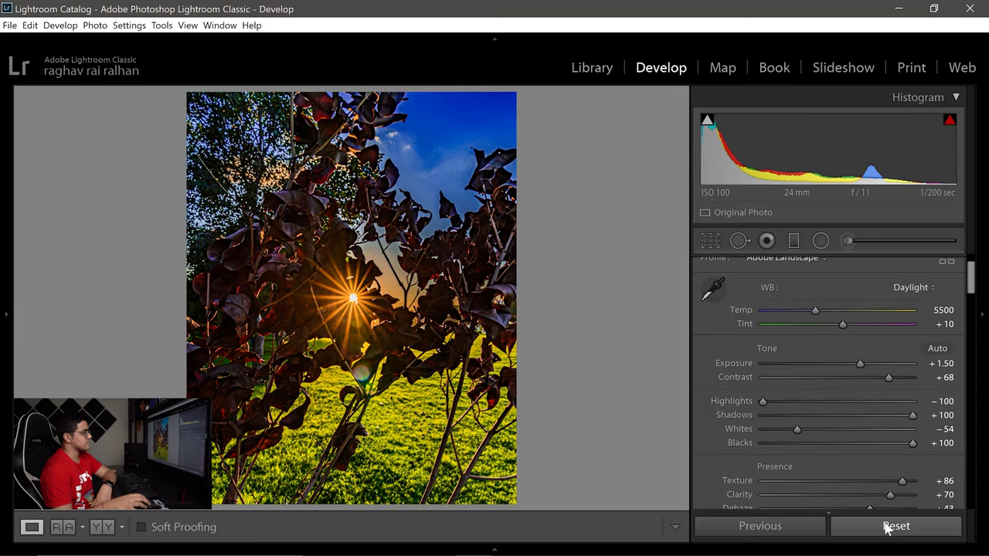
click(887, 526)
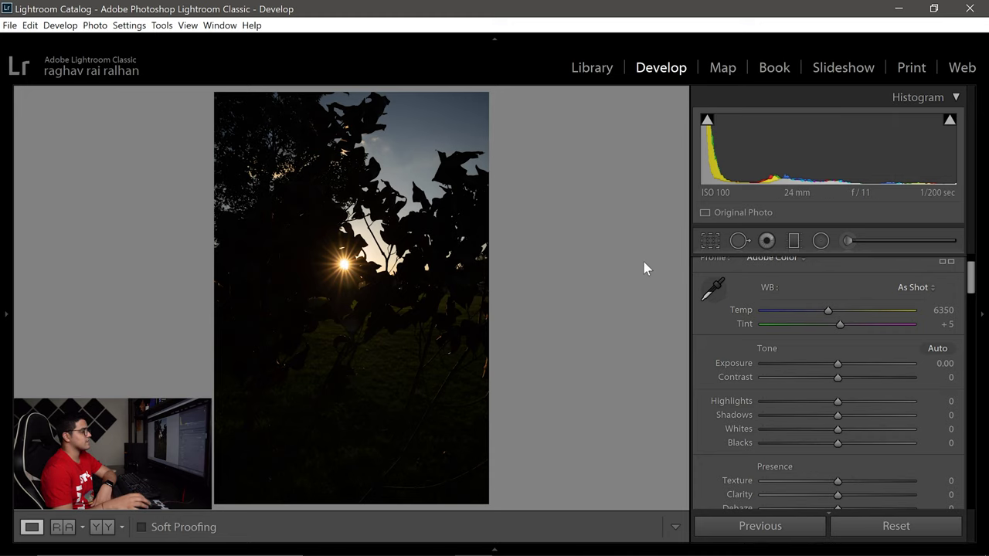
click(354, 259)
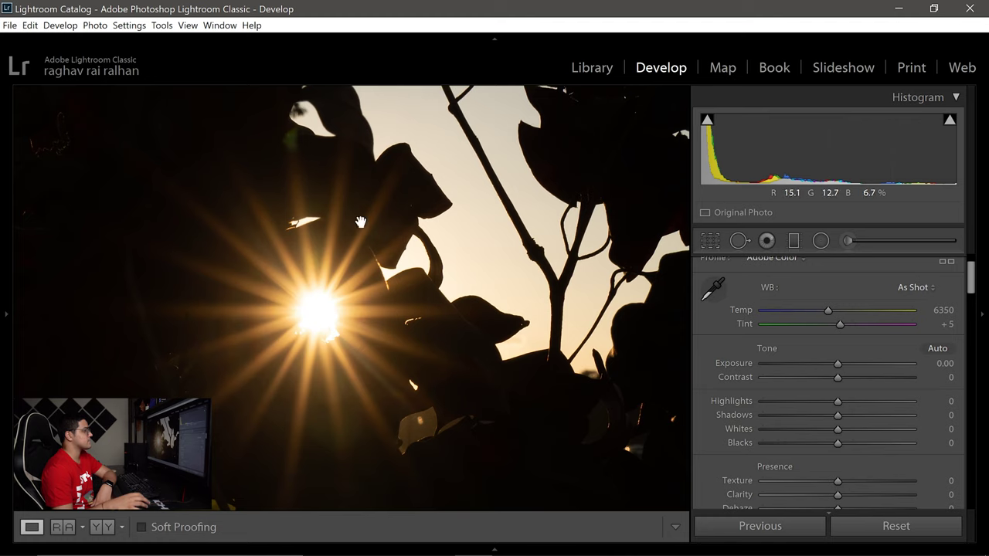
click(347, 307)
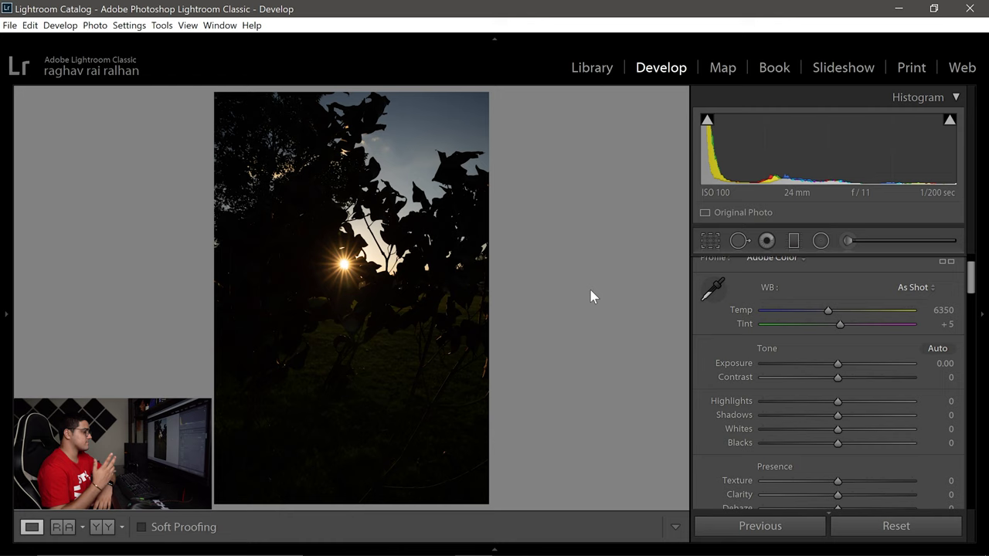
Crop the sunburst photo to 4 x 5 / 8 x 10, tightening the frame around the sun.
click(709, 237)
click(912, 295)
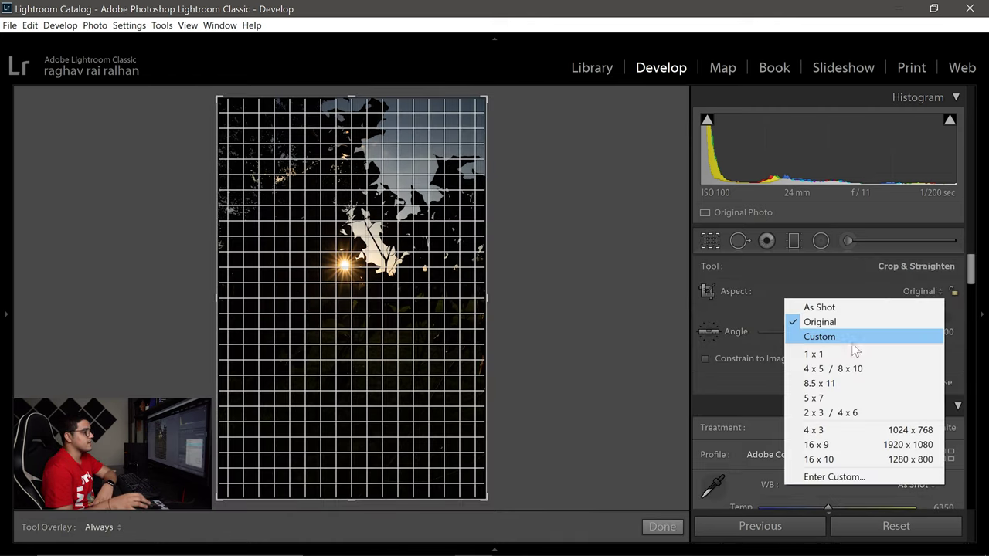
click(827, 370)
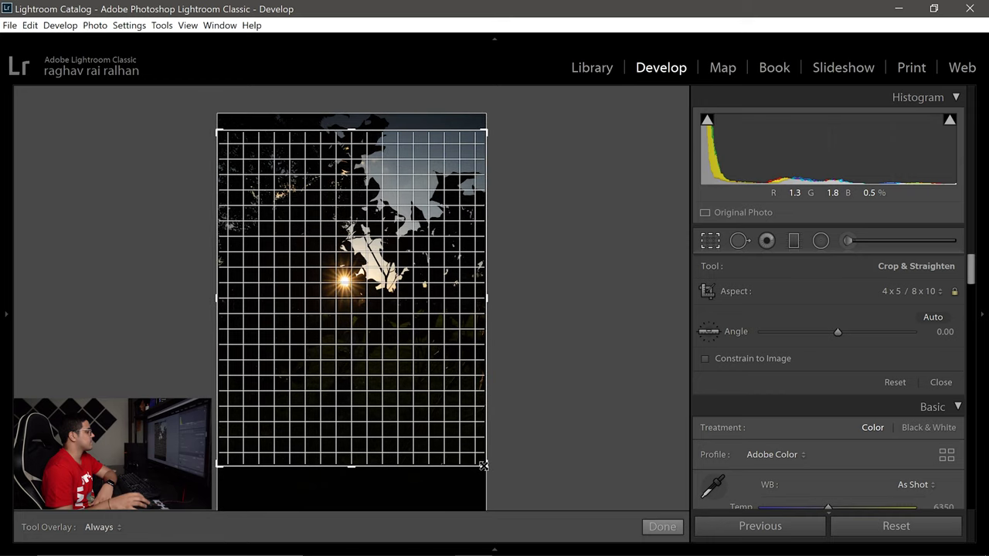
drag(484, 463, 473, 449)
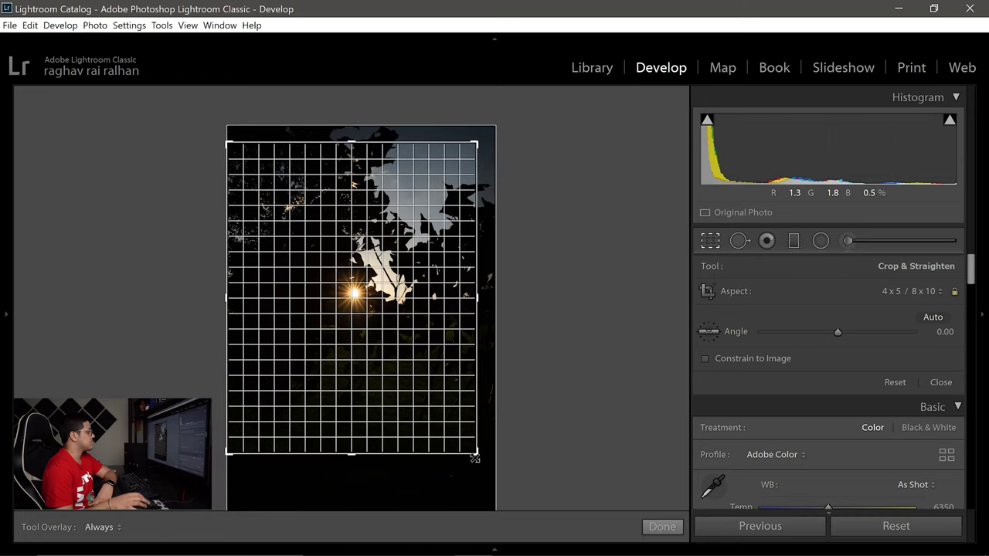
drag(435, 419, 434, 424)
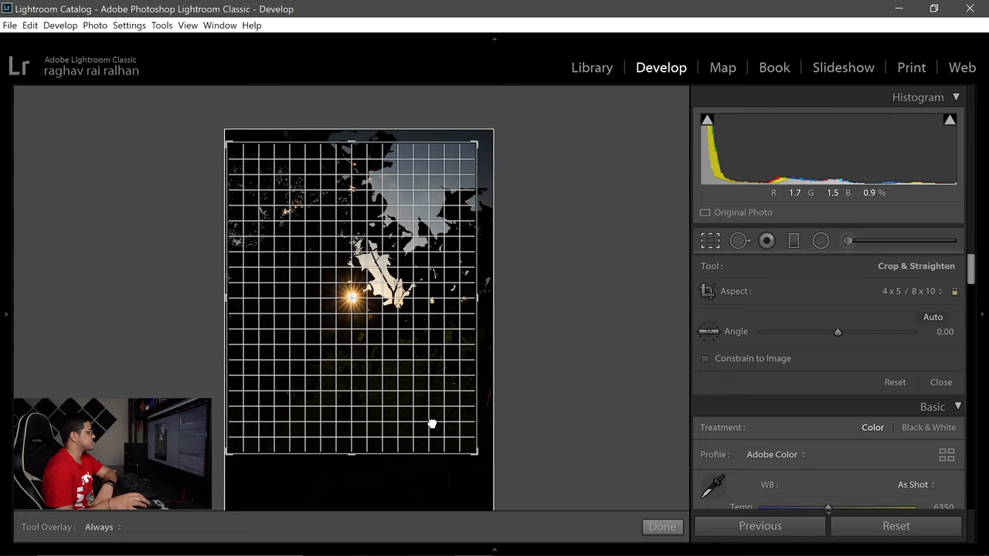
click(662, 526)
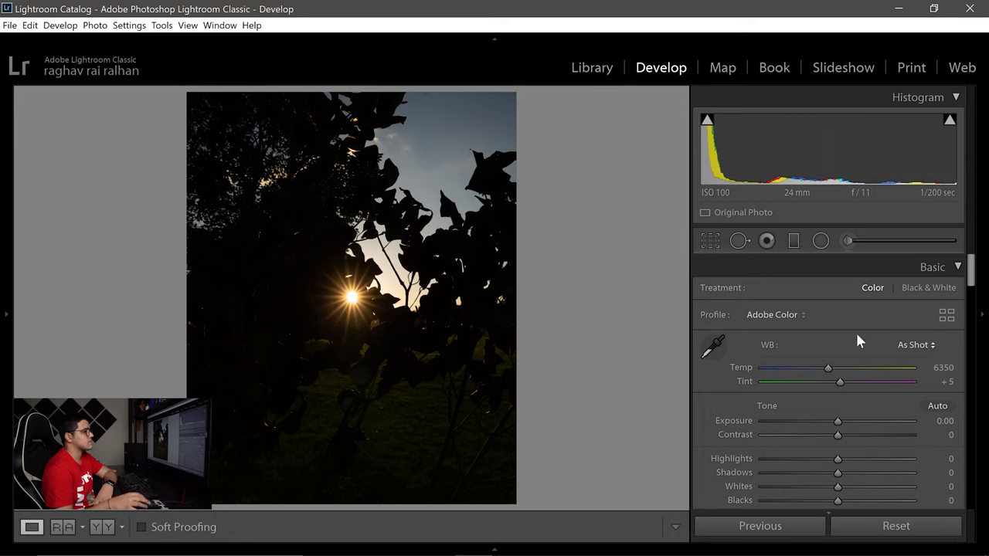
Apply the Adobe Landscape profile and Daylight white balance, then auto-tone the photo.
click(795, 316)
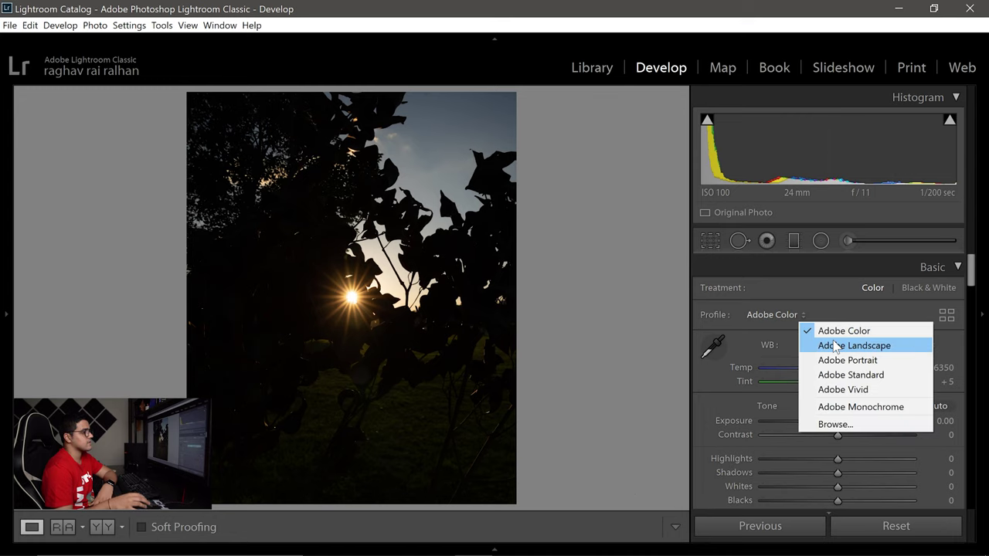
click(835, 346)
click(904, 349)
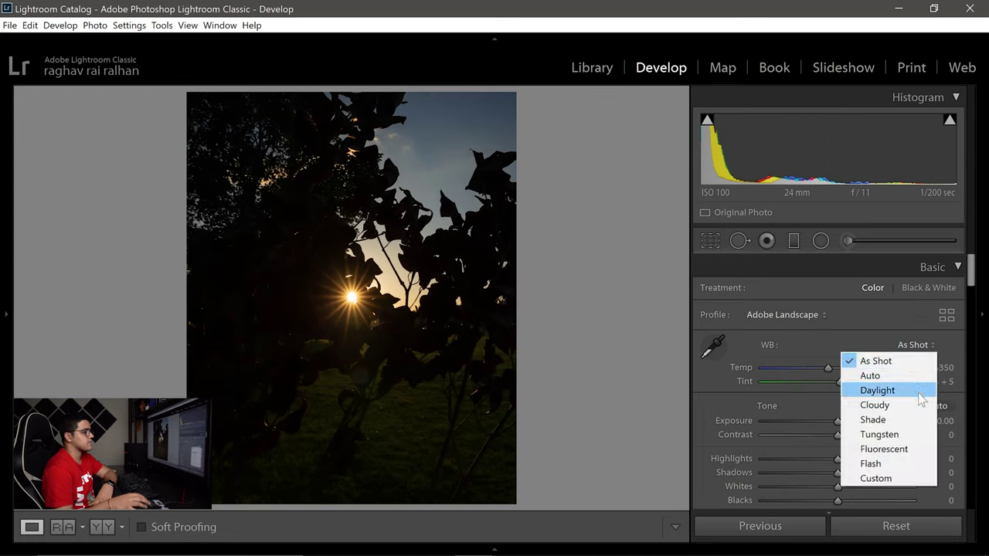
click(881, 391)
drag(971, 286, 970, 299)
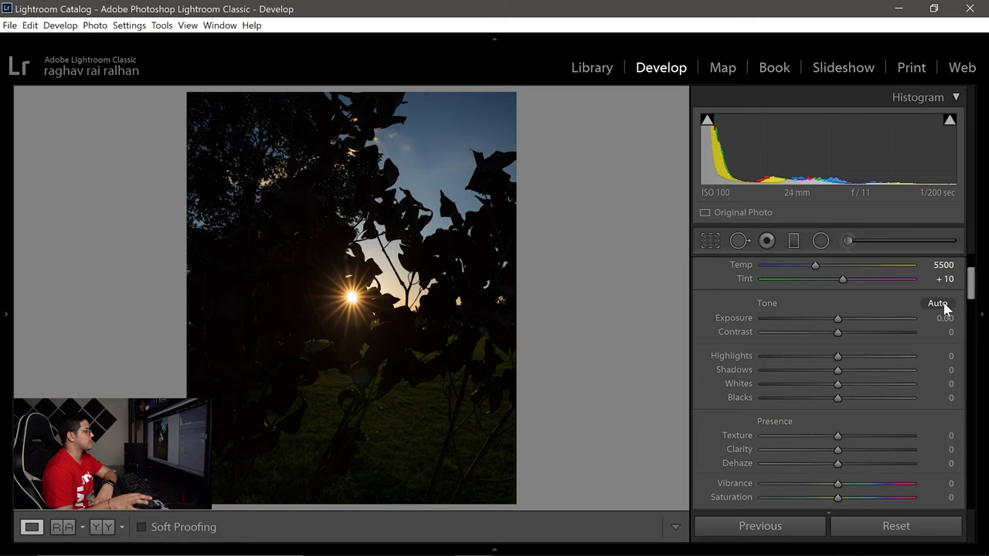
click(937, 303)
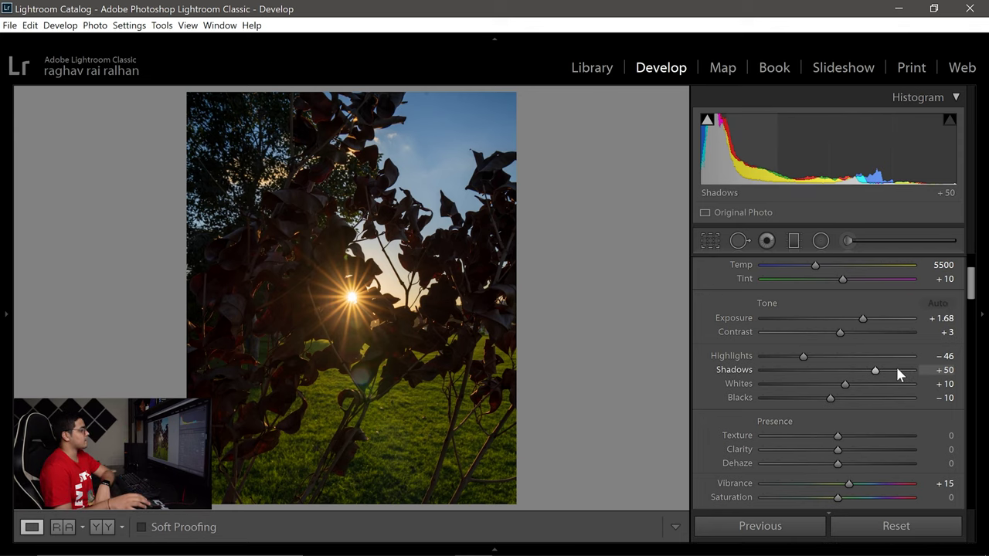
Set Shadows to +86, Highlights to -57 and Whites to -61.
drag(898, 370, 902, 370)
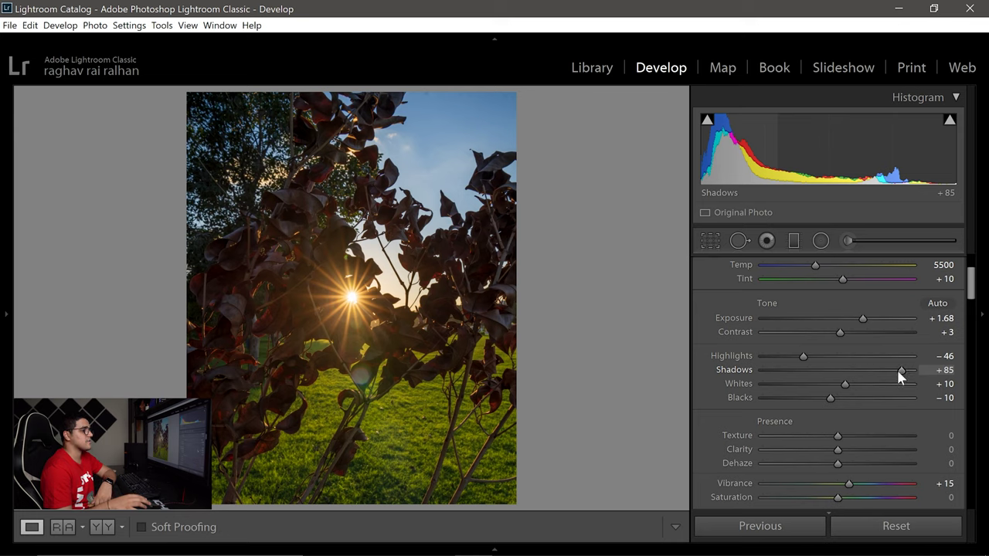
drag(897, 371, 901, 371)
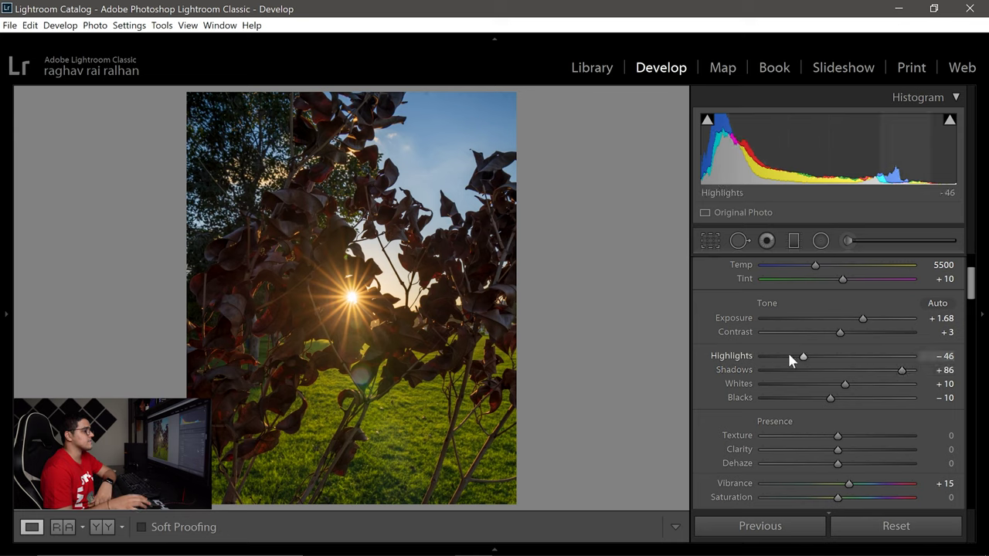
drag(781, 357, 795, 357)
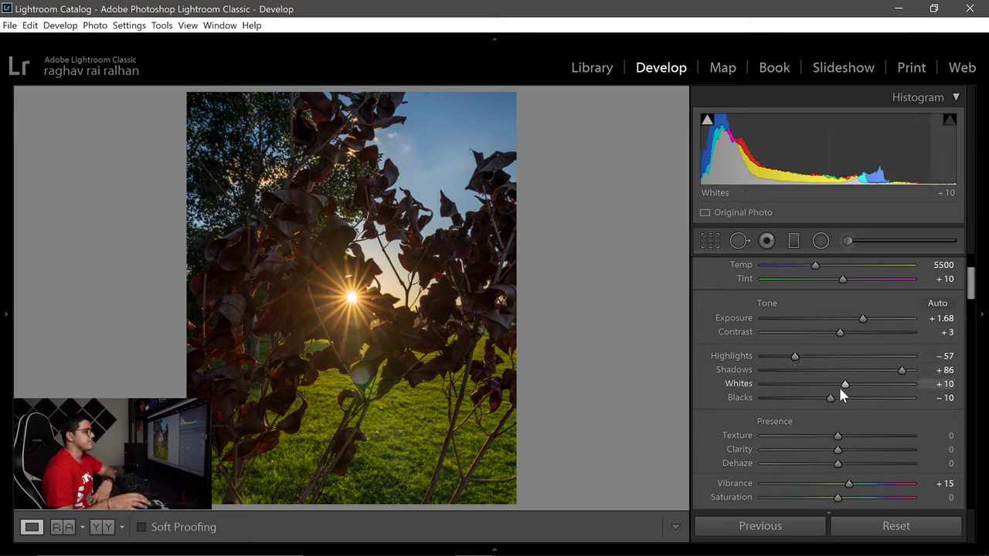
drag(842, 389, 772, 378)
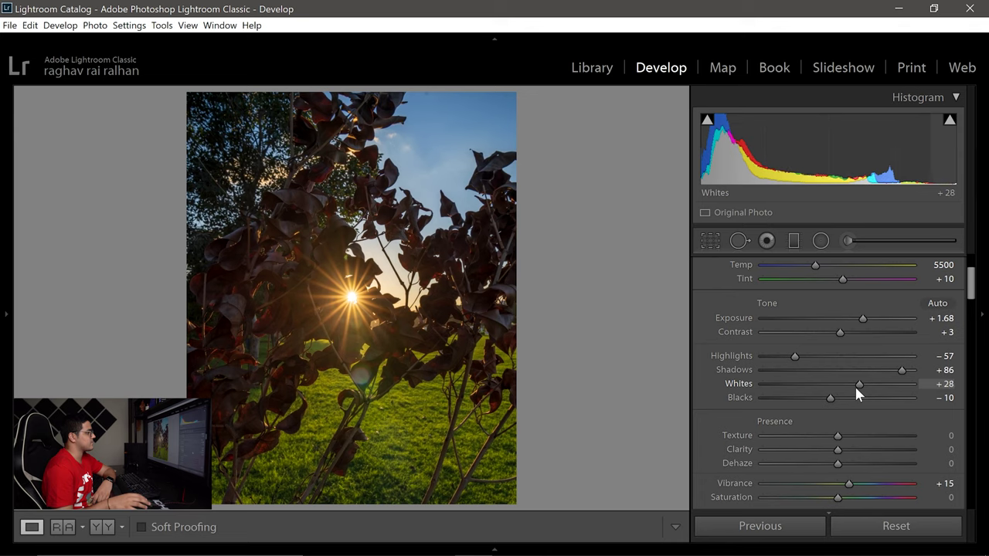
drag(773, 383, 791, 381)
Set Texture to +39, Clarity to +77 and Dehaze to +25.
click(865, 437)
double_click(866, 436)
click(866, 436)
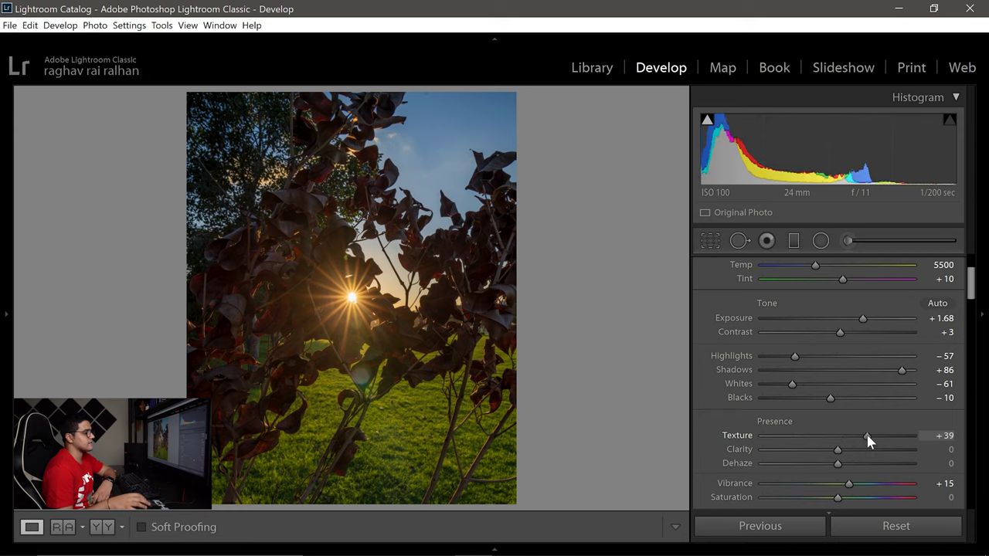
click(884, 447)
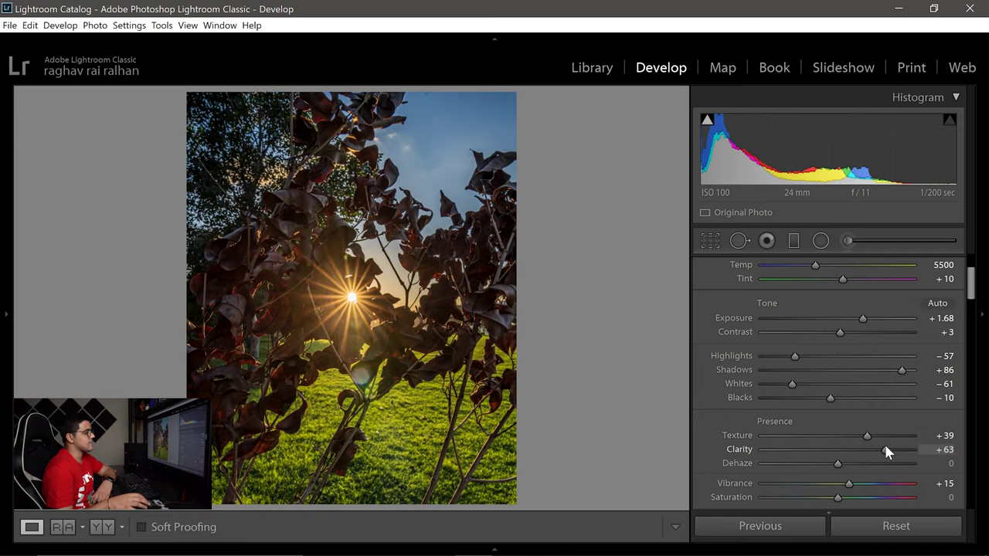
click(855, 462)
drag(856, 463, 856, 464)
mouse_move(795, 357)
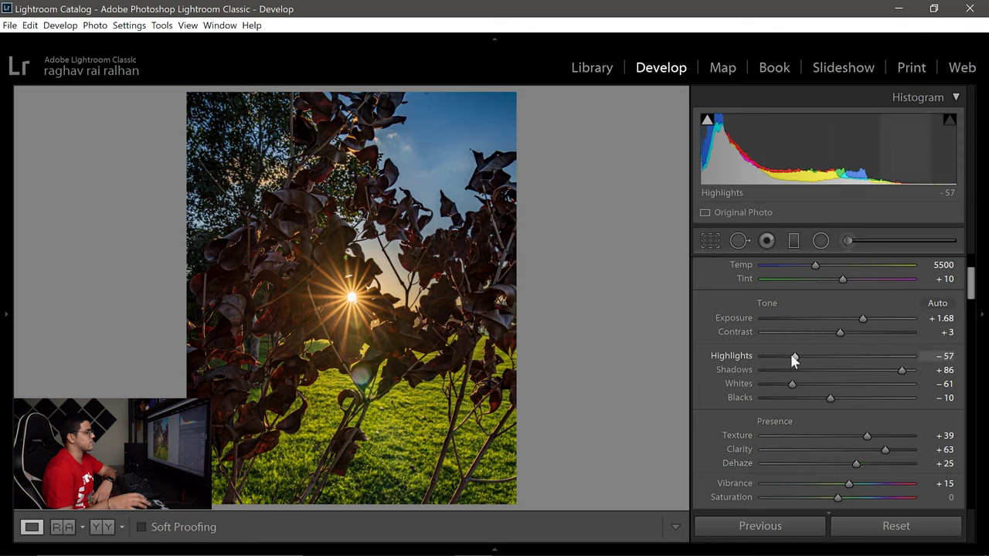
drag(879, 448, 893, 447)
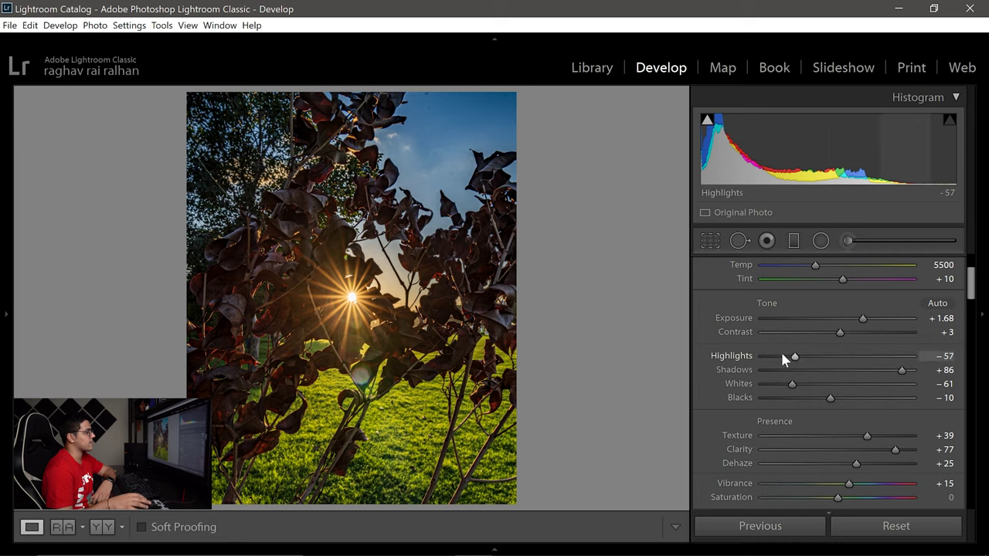
Lower Highlights to -64, raise Contrast and set Vibrance to +49.
drag(781, 355, 789, 356)
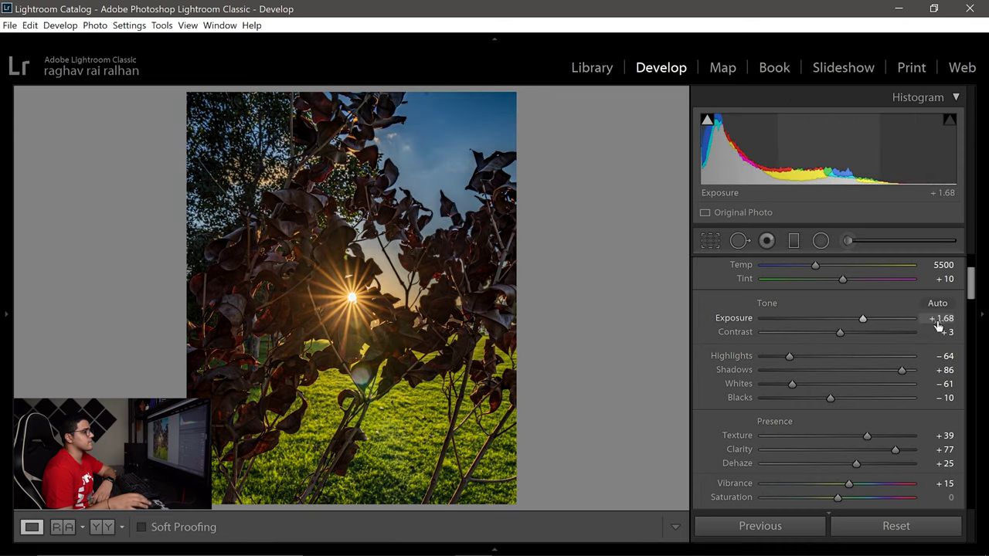
drag(851, 332, 869, 322)
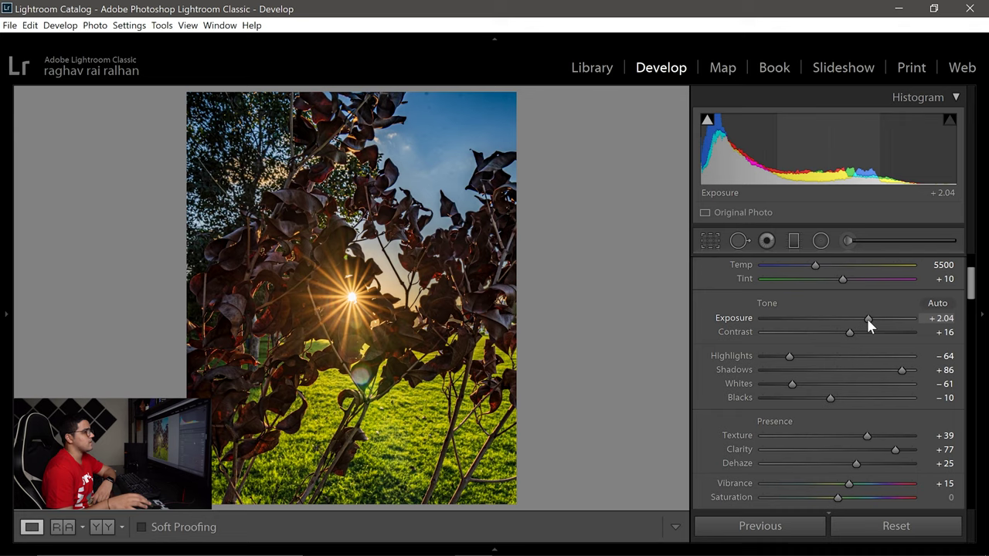
drag(971, 284, 972, 309)
click(873, 319)
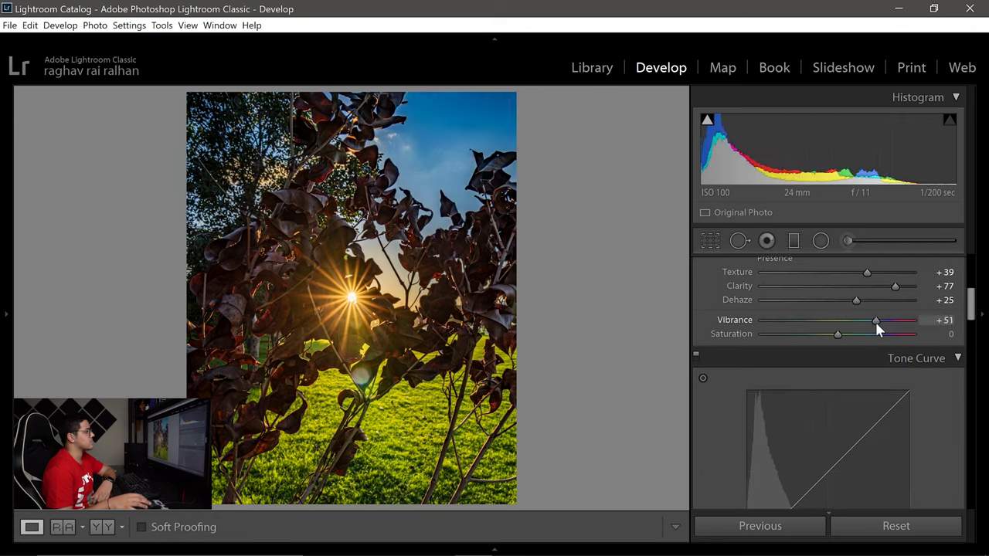
drag(874, 321, 874, 322)
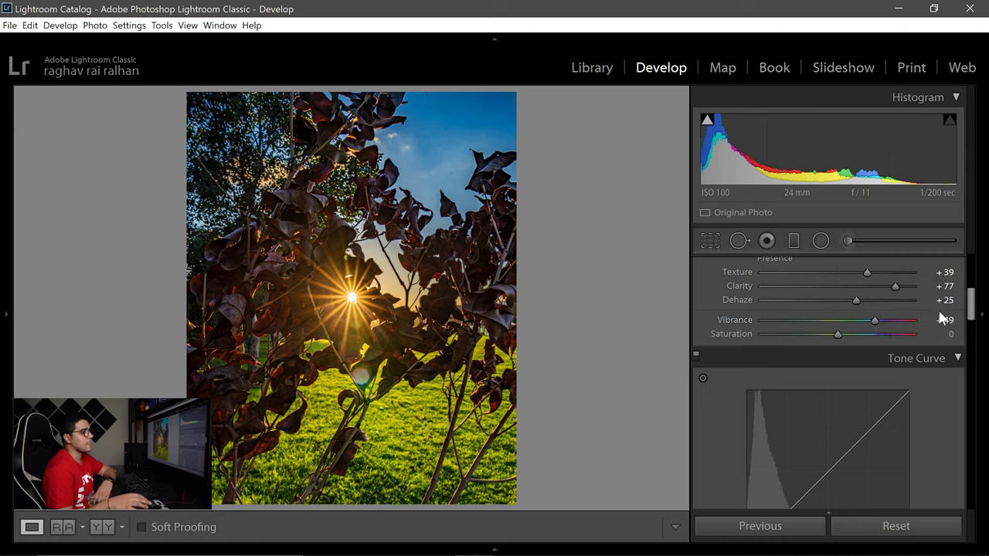
Set the Tone Curve regions: Highlights -43, Lights +26, Darks -16, Shadows +34.
drag(971, 302, 964, 353)
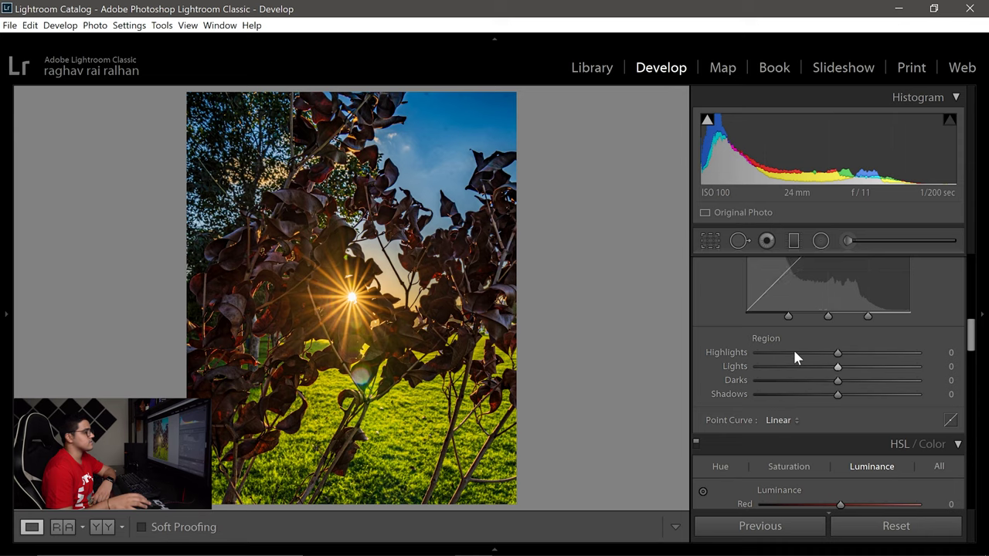
click(803, 353)
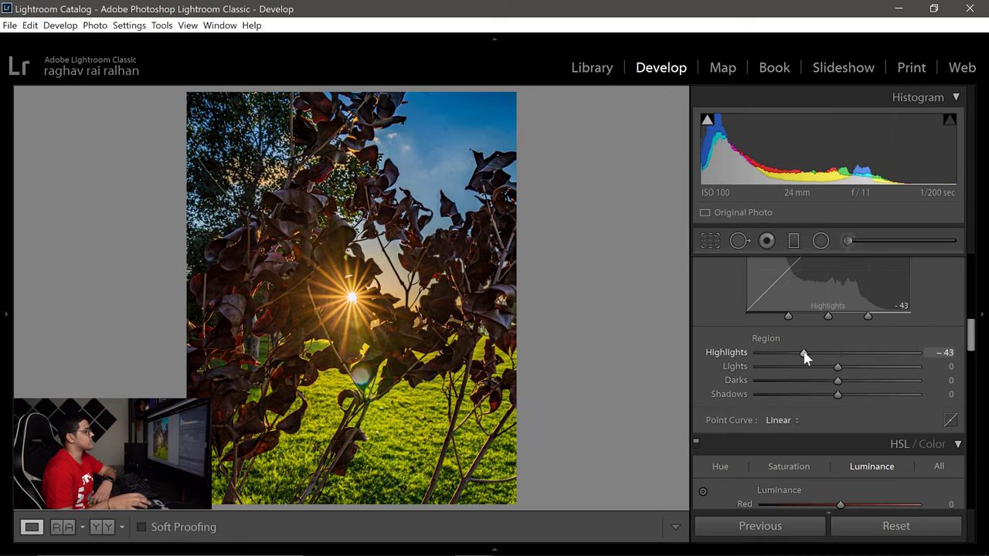
click(859, 367)
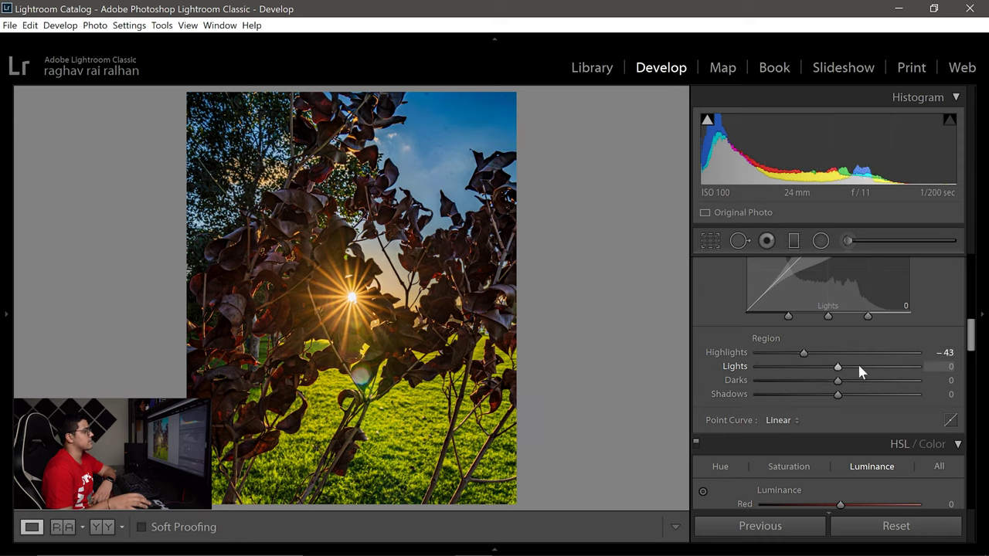
click(822, 379)
drag(821, 381, 824, 380)
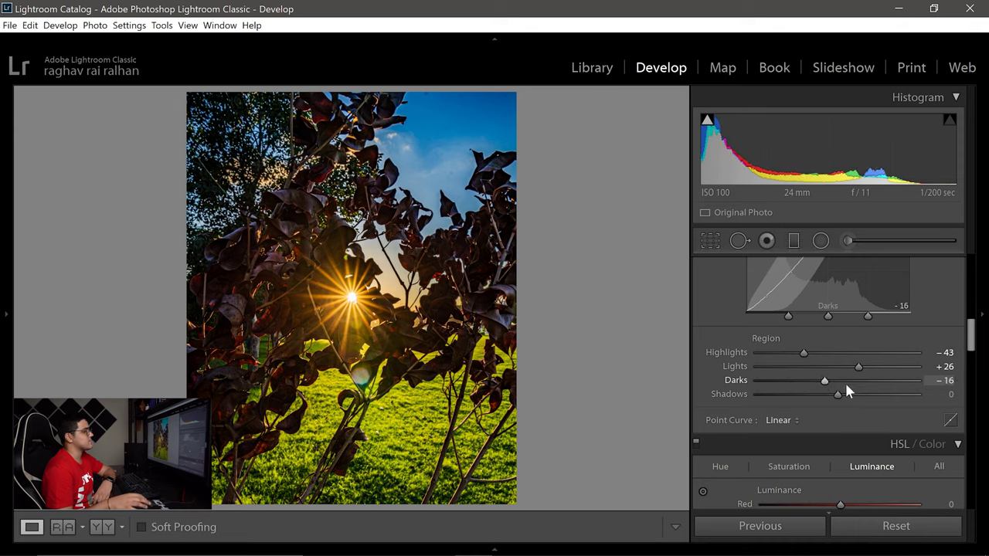
click(863, 394)
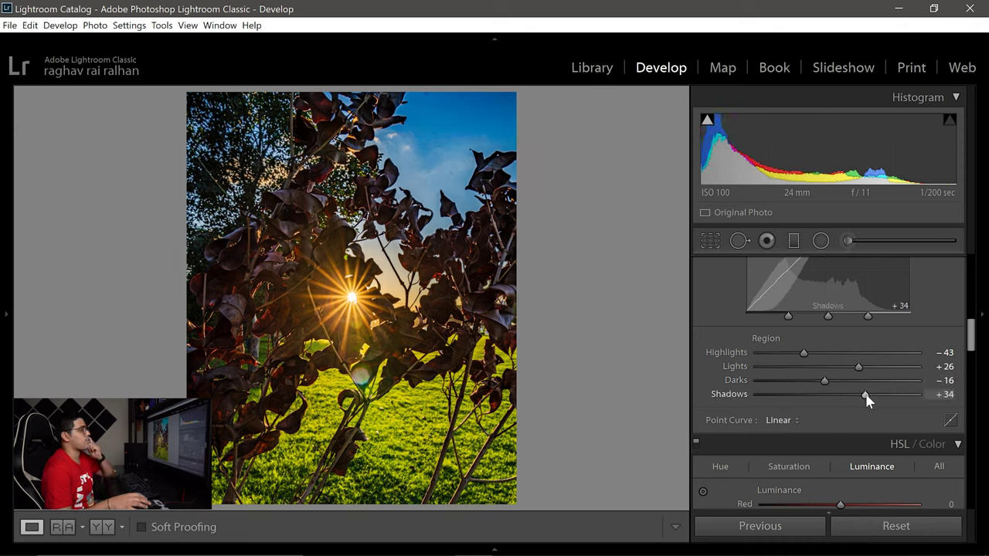
Shift the HSL hues to Red -9, Orange -23 and Green -29.
drag(971, 338, 968, 363)
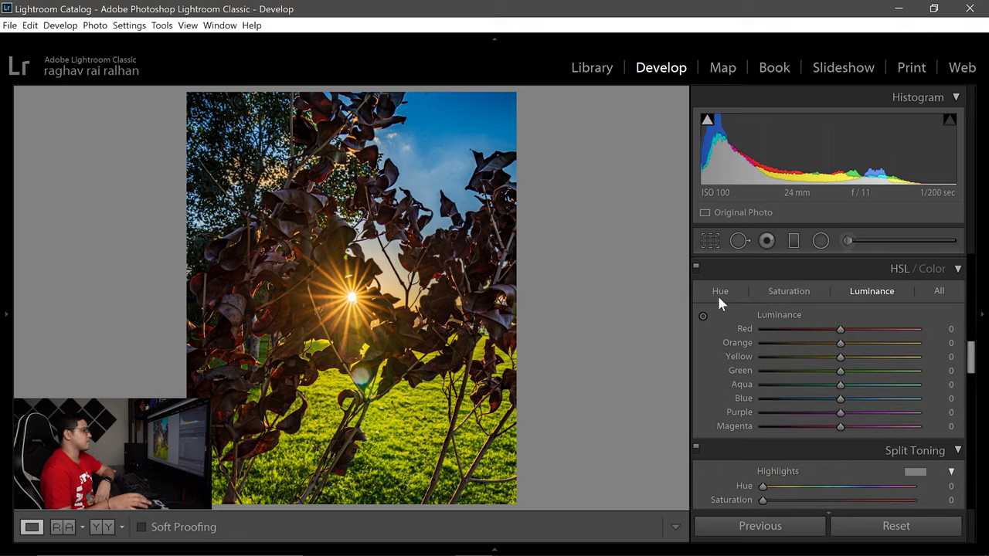
click(720, 291)
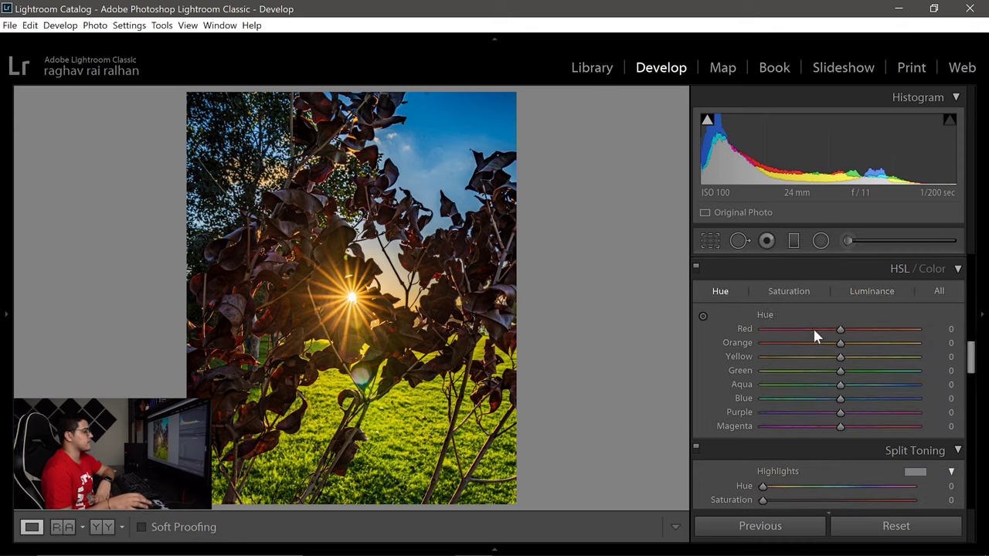
click(817, 370)
drag(818, 371, 819, 370)
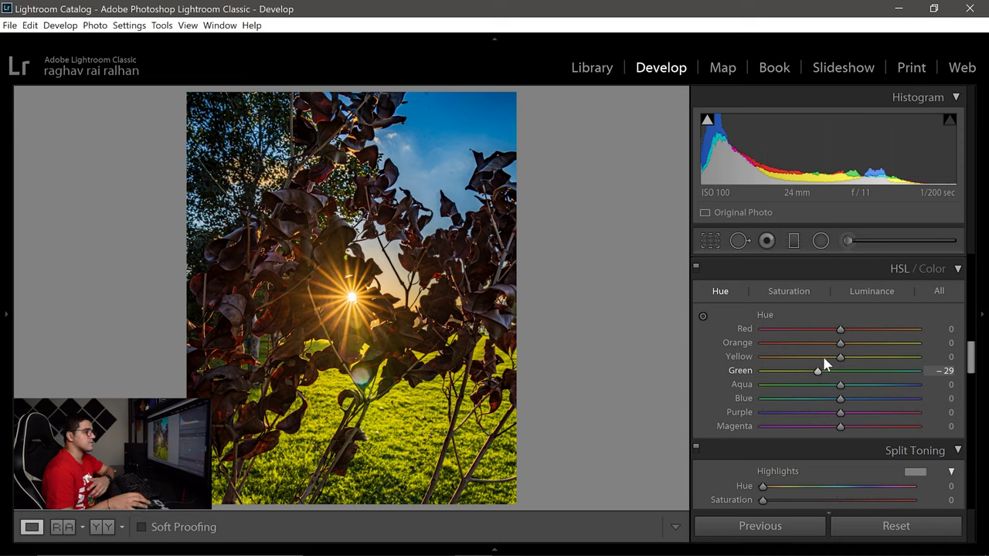
mouse_move(841, 343)
mouse_down()
mouse_move(823, 338)
mouse_move(833, 330)
mouse_up()
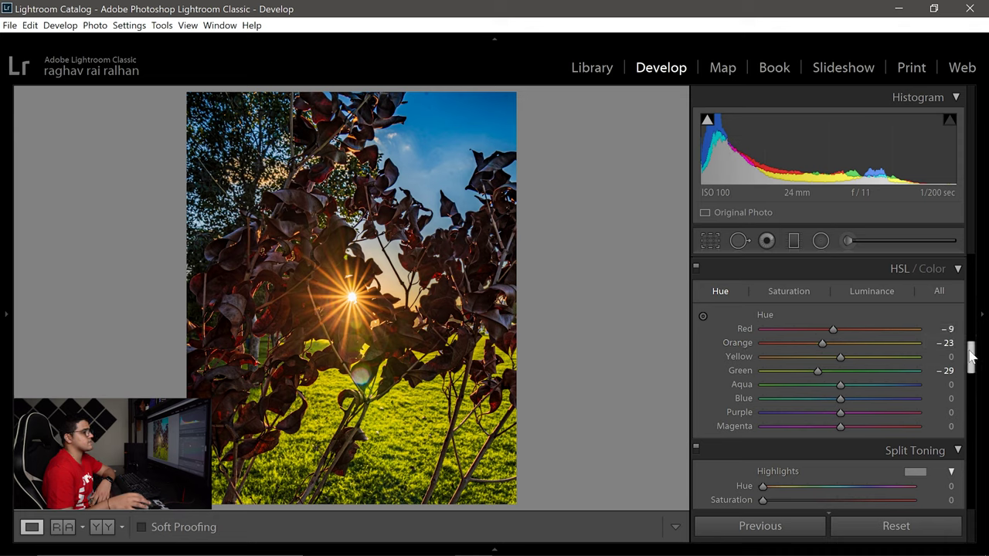
drag(972, 357, 972, 405)
Set Sharpening Amount 107, Masking 68 and Luminance noise reduction 15.
click(869, 397)
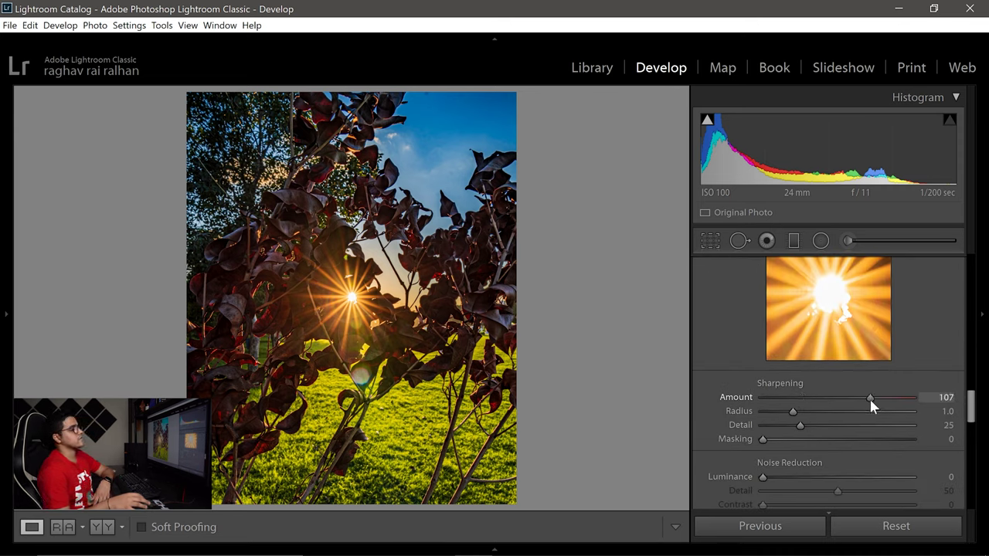
alt+click(853, 438)
drag(865, 442, 866, 442)
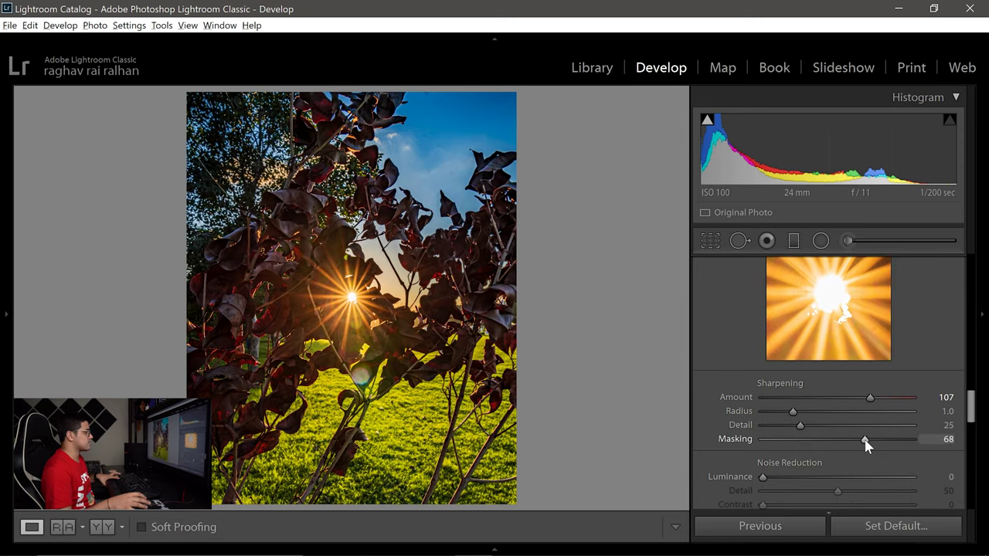
drag(780, 477, 786, 481)
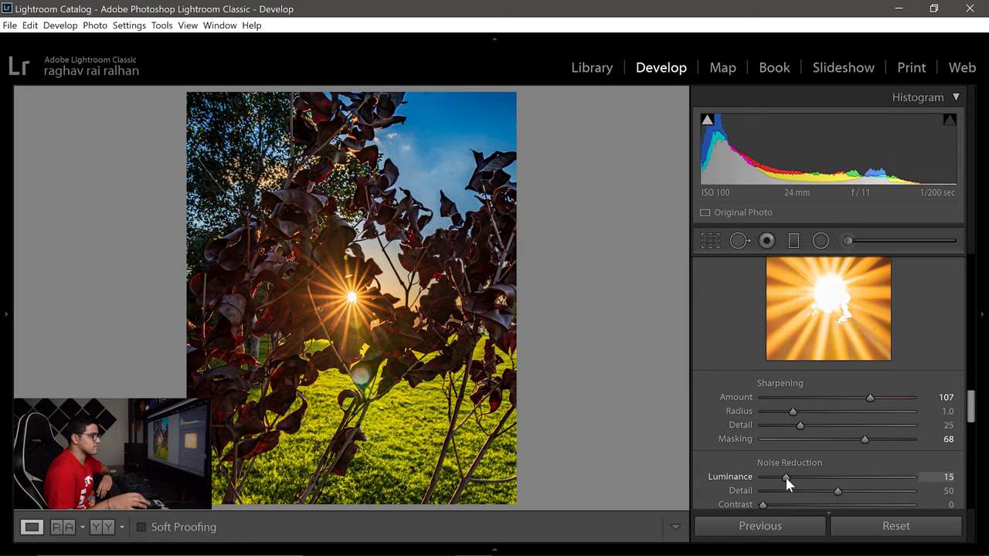
Enable chromatic aberration removal and lens profile corrections with Distortion 200 and Vignetting 0.
drag(971, 414, 972, 444)
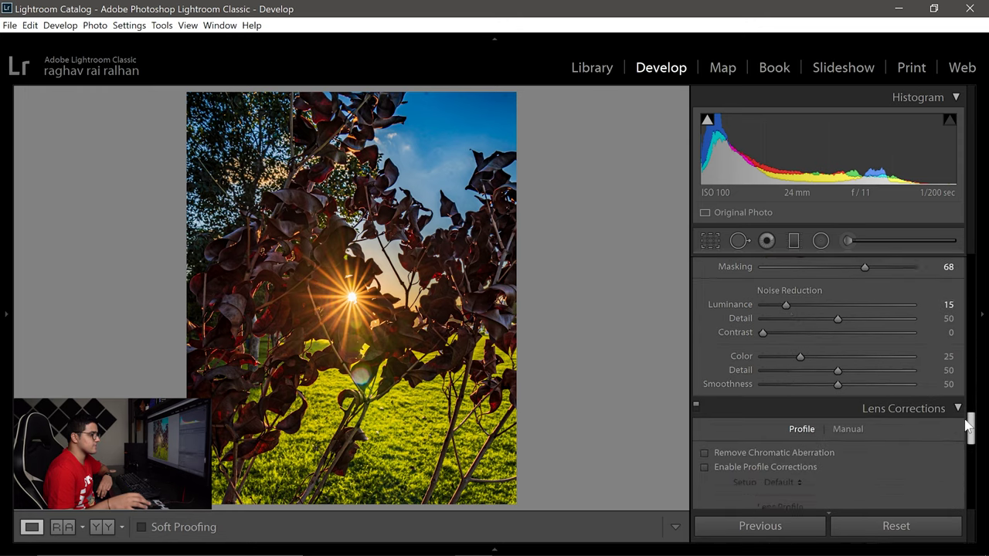
click(740, 360)
click(743, 373)
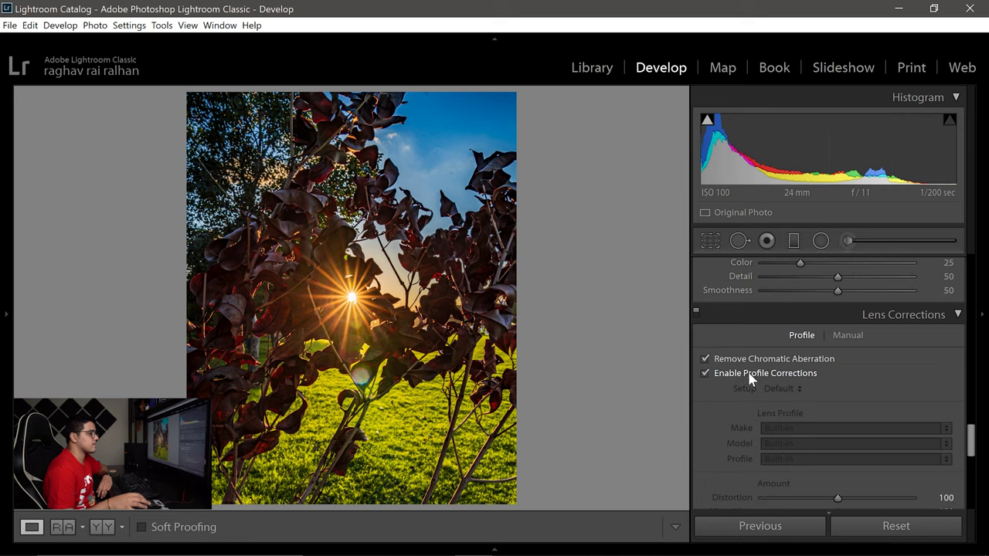
drag(971, 437, 972, 452)
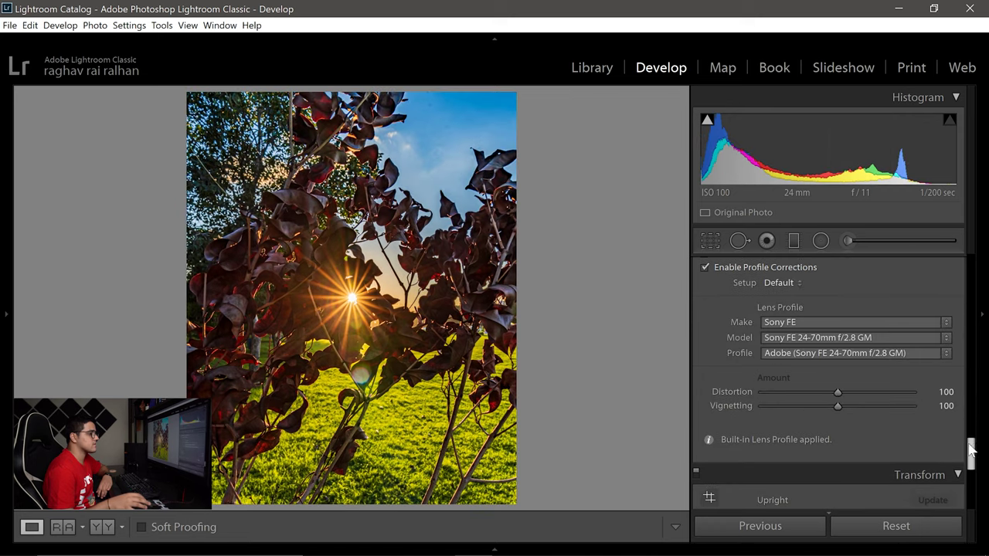
drag(769, 392, 927, 392)
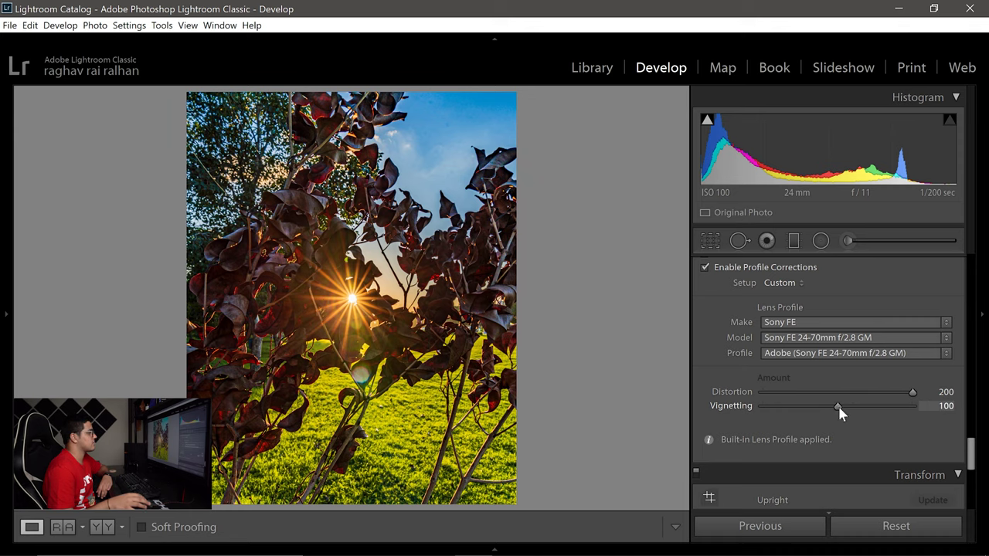
double_click(869, 406)
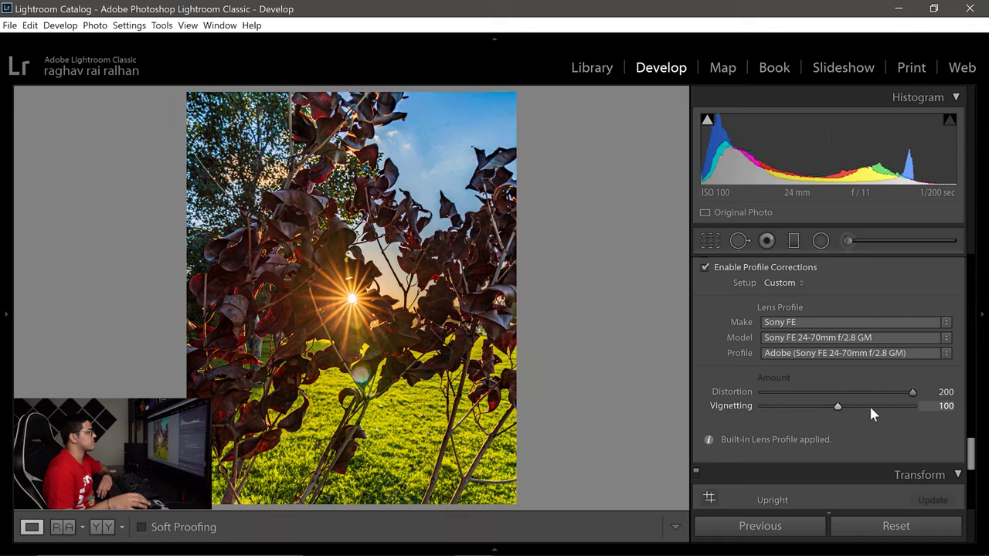
drag(841, 406, 695, 406)
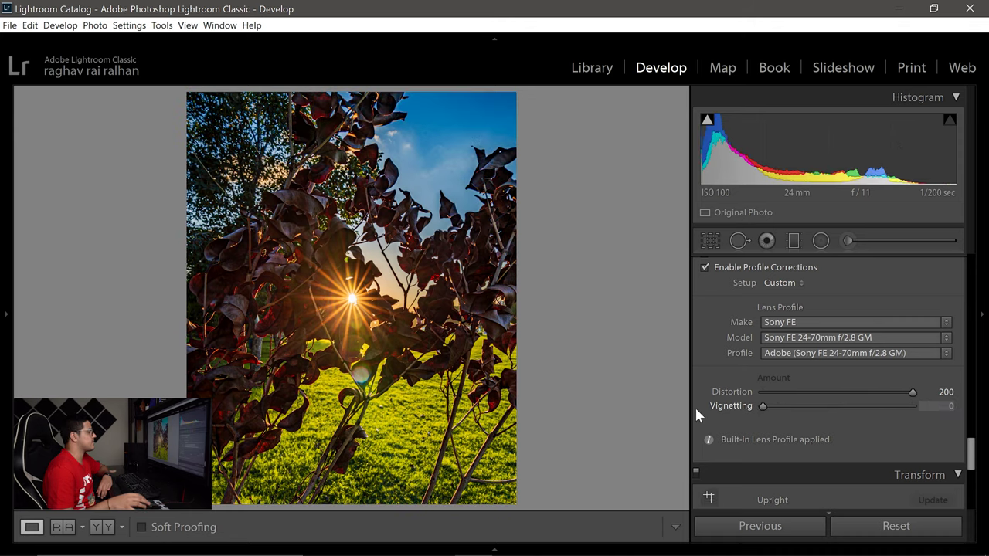
mouse_move(834, 421)
mouse_down()
mouse_move(689, 403)
mouse_move(842, 422)
mouse_move(879, 409)
mouse_up()
Back in the Basic panel, drop Blacks to -30 and raise Dehaze to +32.
click(854, 405)
drag(971, 453, 971, 292)
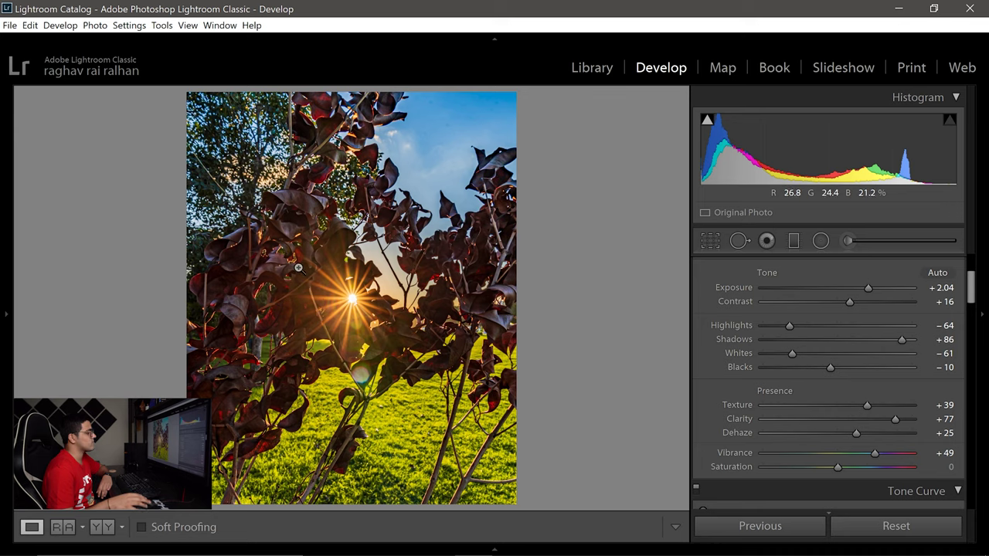
click(817, 365)
drag(817, 367, 814, 367)
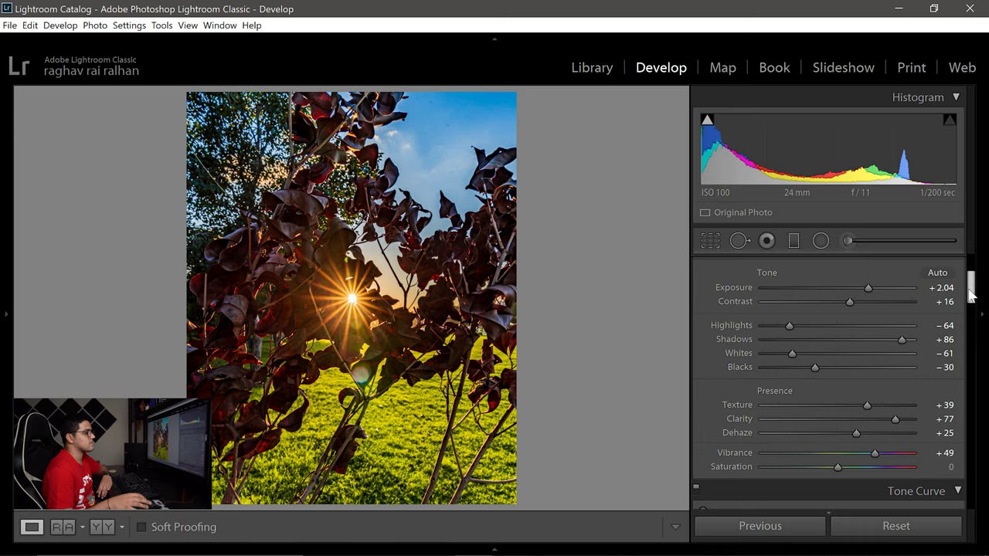
drag(858, 433, 863, 435)
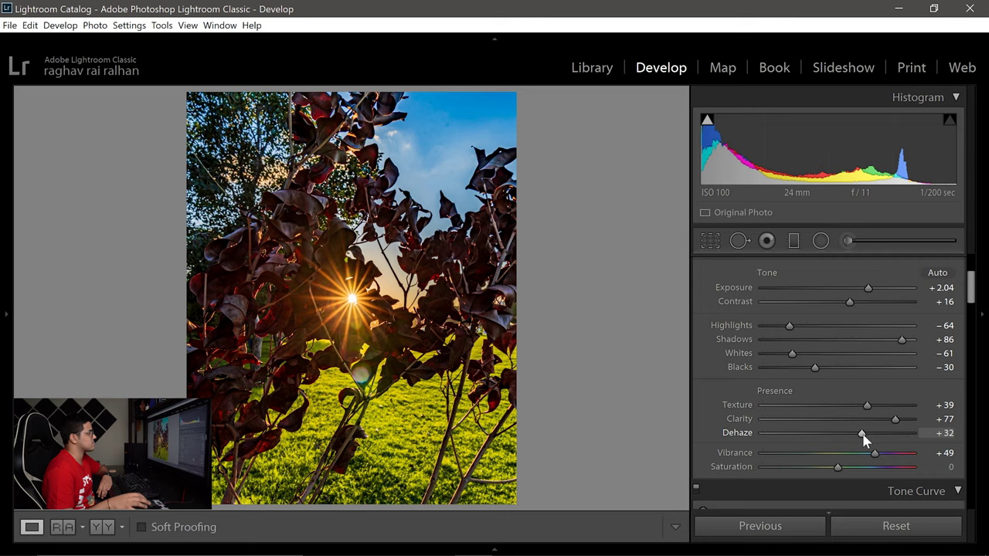
Zoom into the sky, heal six dust spots with Spot Removal, then return to full view.
click(458, 131)
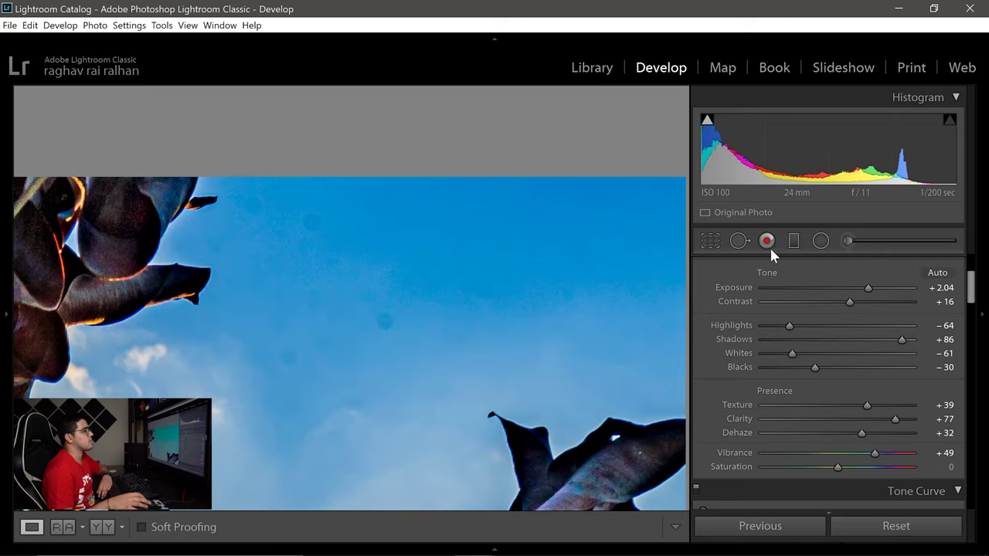
click(739, 240)
click(387, 321)
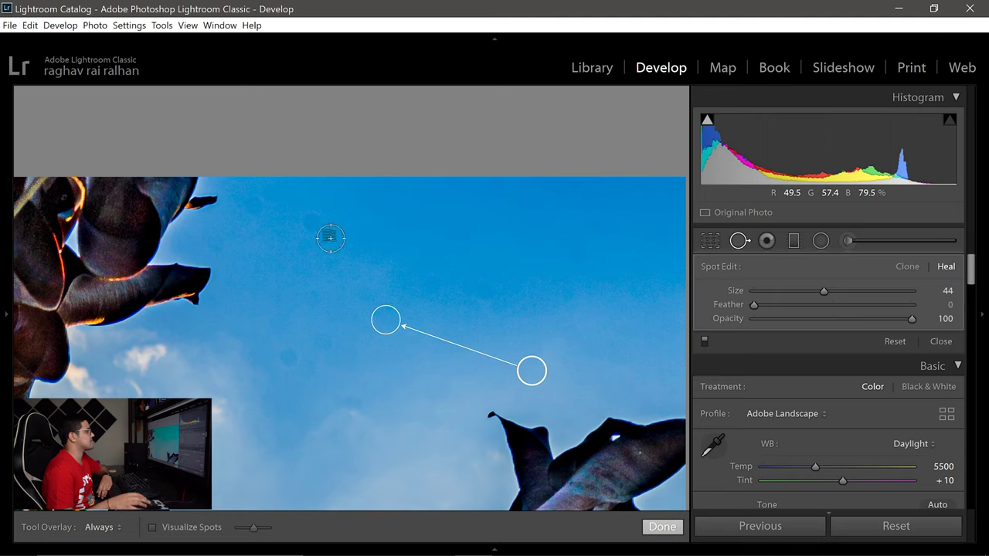
click(315, 223)
click(290, 357)
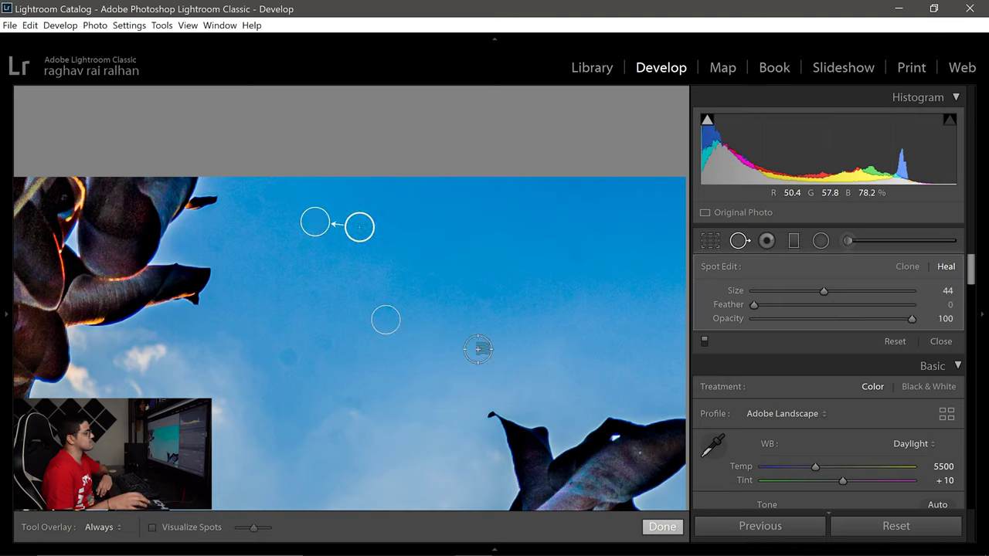
click(486, 289)
click(575, 253)
click(602, 228)
click(662, 526)
click(479, 364)
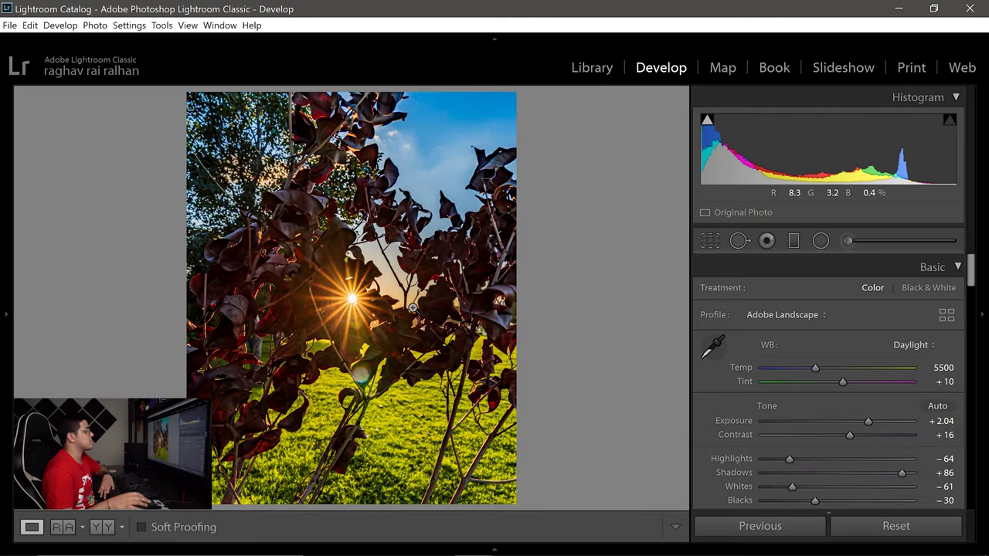
Switch to the side-by-side Before/After view to compare the original and the edit.
click(103, 527)
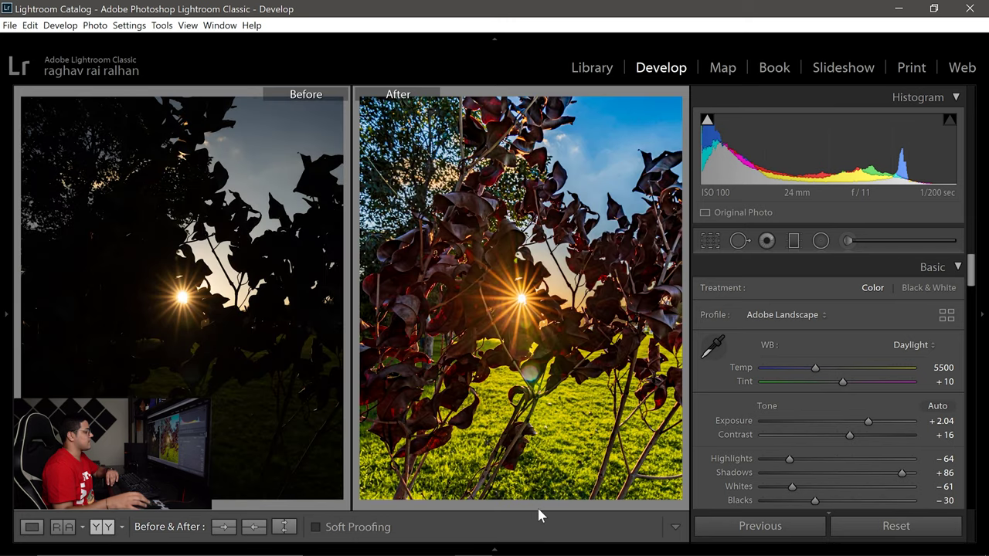